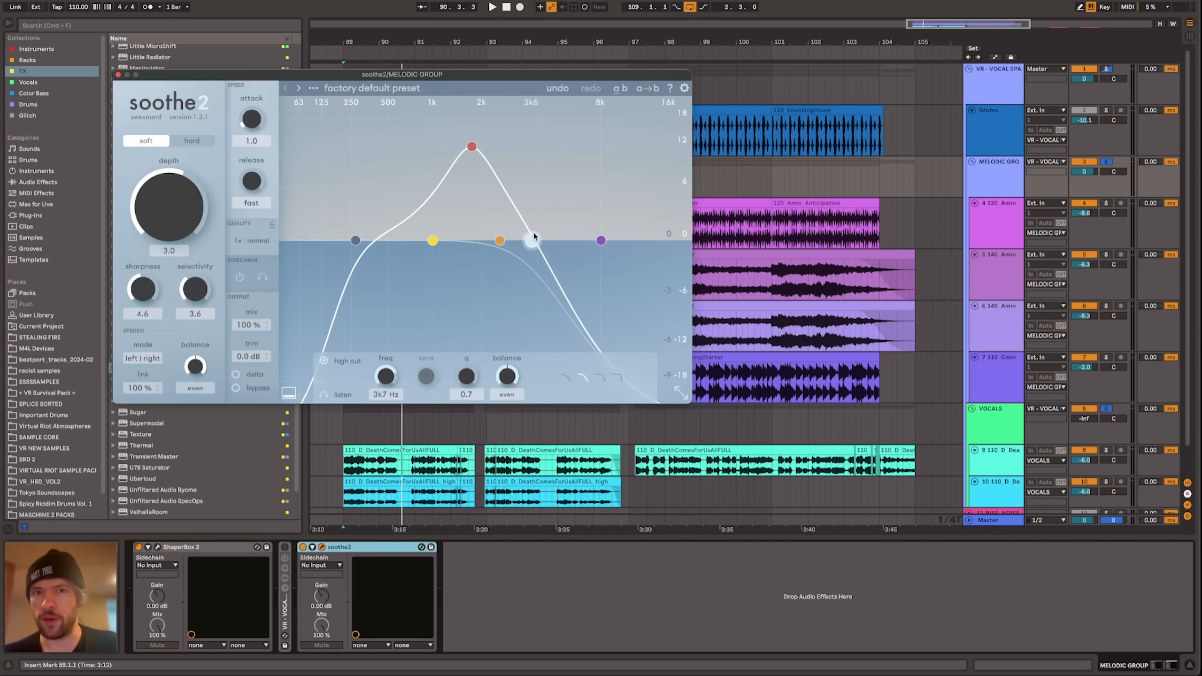
Step: On the MELODIC GROUP's soothe2, set the low cut to about 926 Hz, choose hard mode and set depth to 7.0
drag(355, 240, 427, 240)
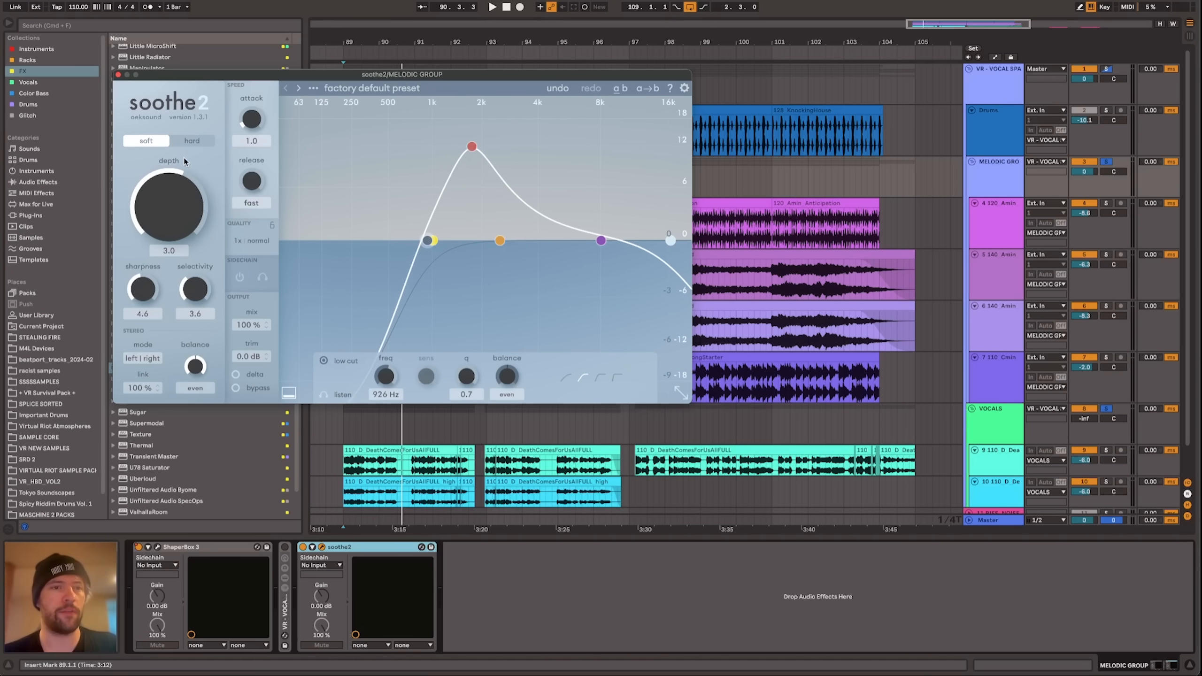
click(192, 142)
drag(187, 218, 186, 199)
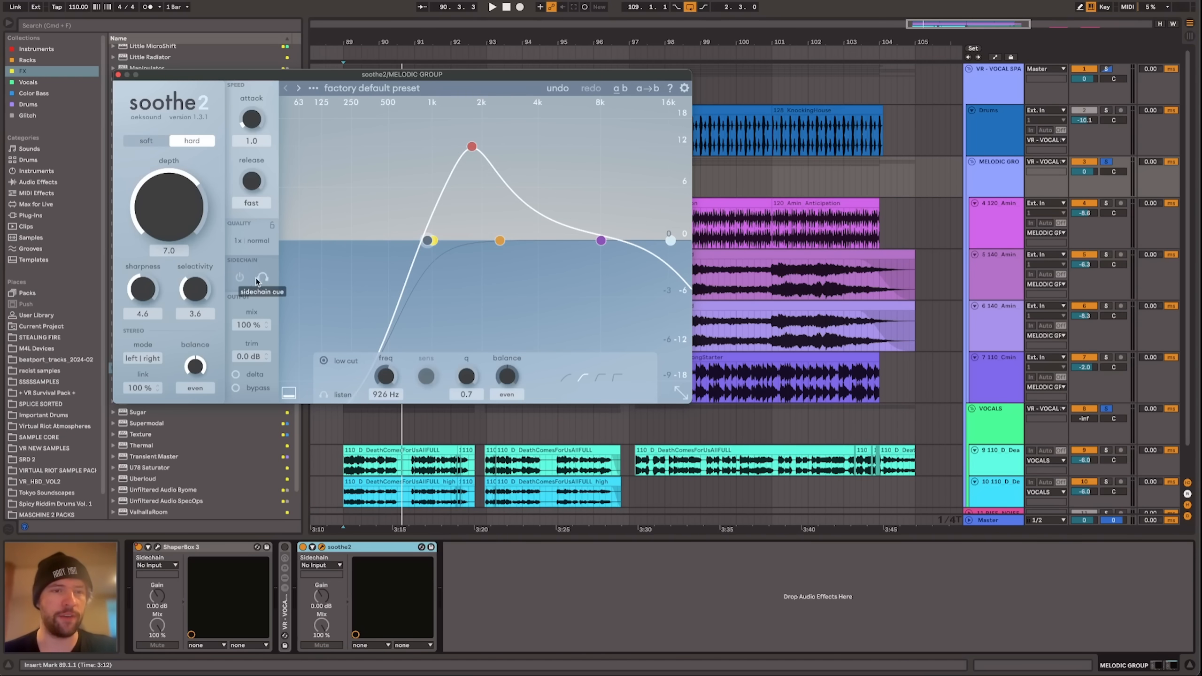
Step: Set soothe2's real-time quality to ultra resolution with 2x oversampling, and move its low cut to about 498 Hz
click(265, 241)
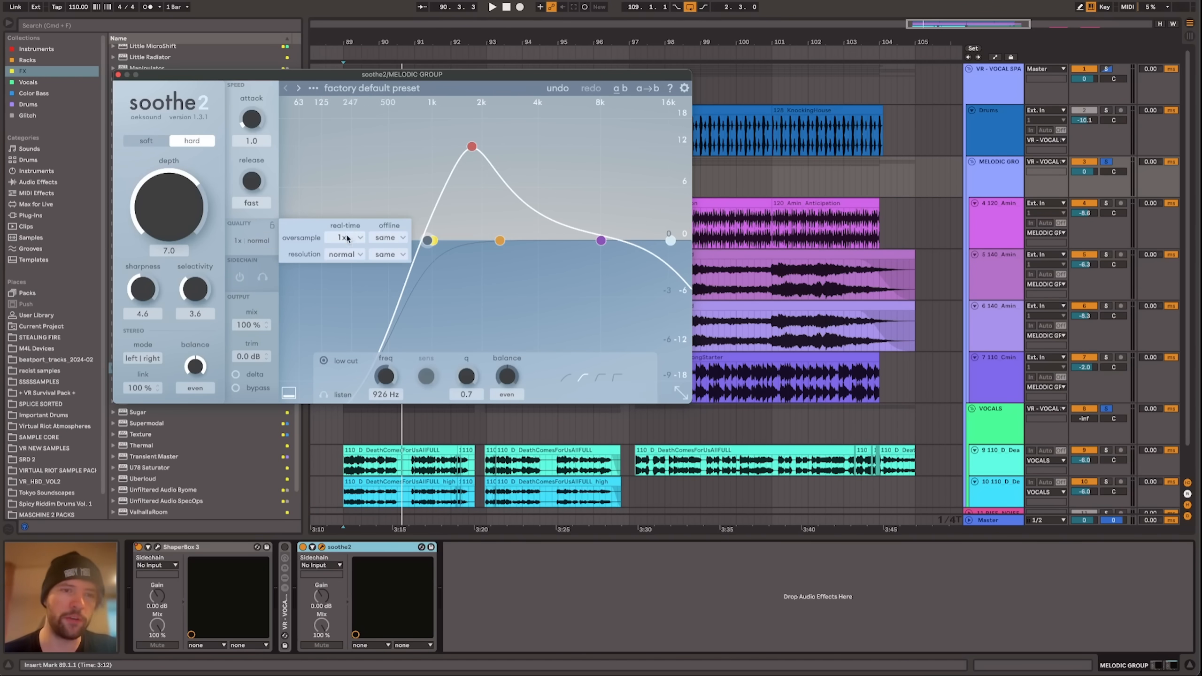
click(346, 254)
click(349, 274)
click(350, 237)
click(344, 248)
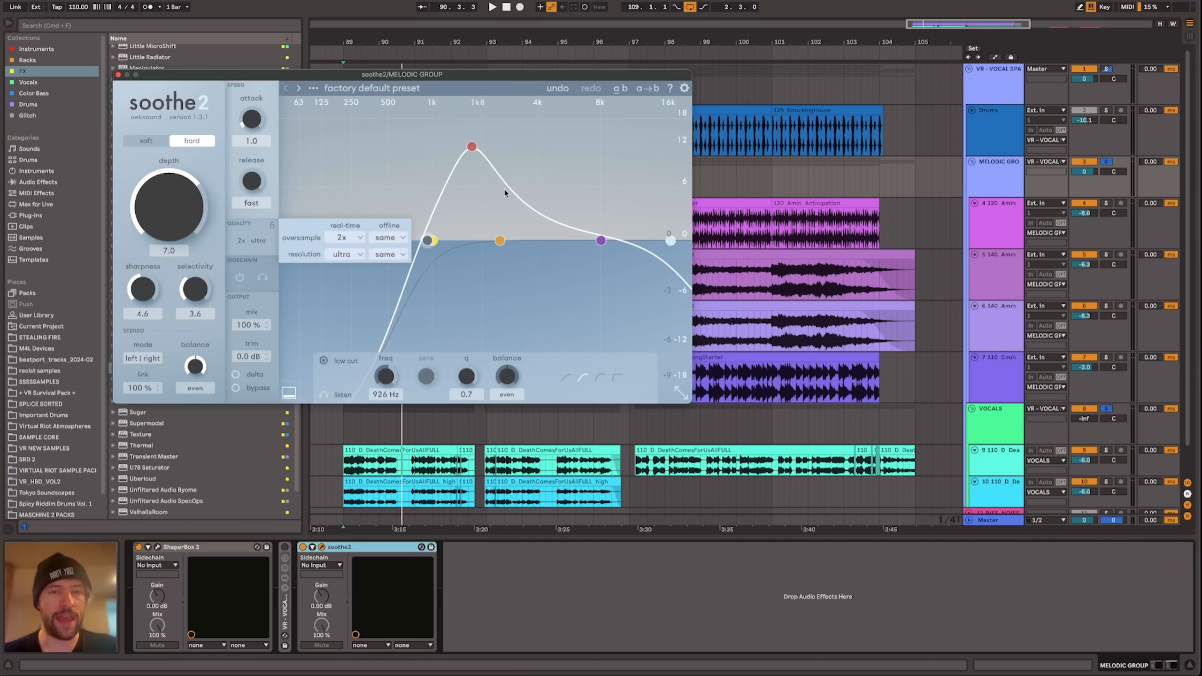
click(483, 195)
drag(427, 240, 388, 240)
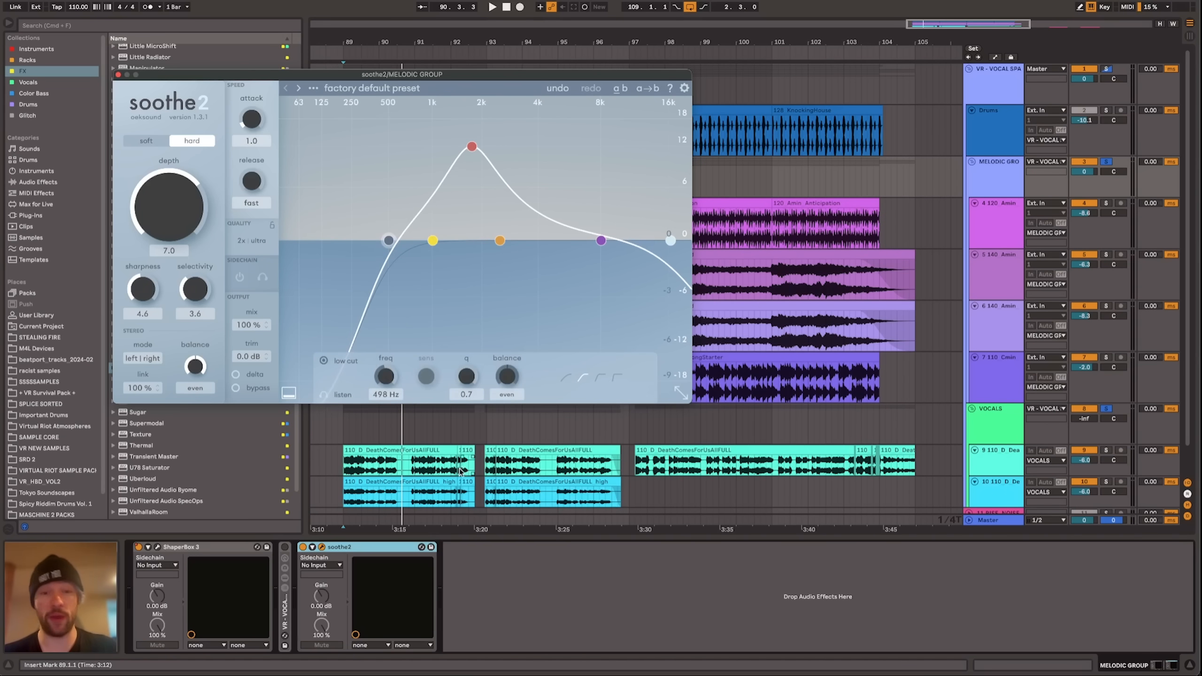
Step: Move soothe2 from the MELODIC GROUP to the Master and take VOCALS out of solo
click(994, 519)
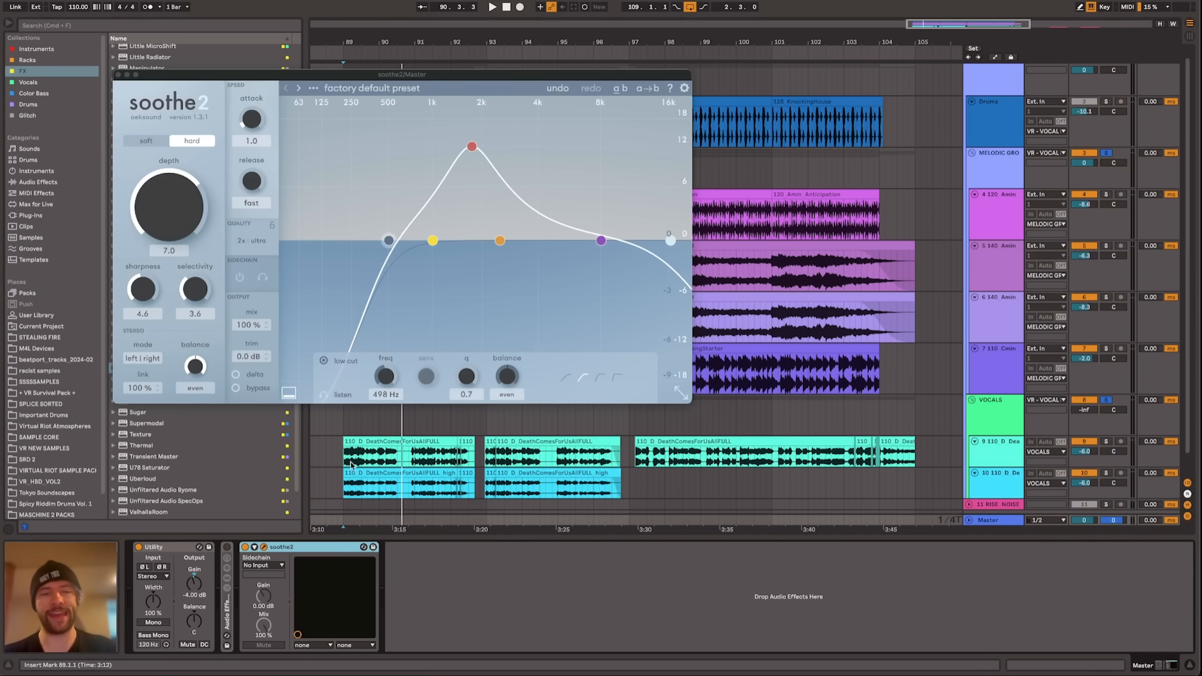
click(343, 522)
click(1107, 400)
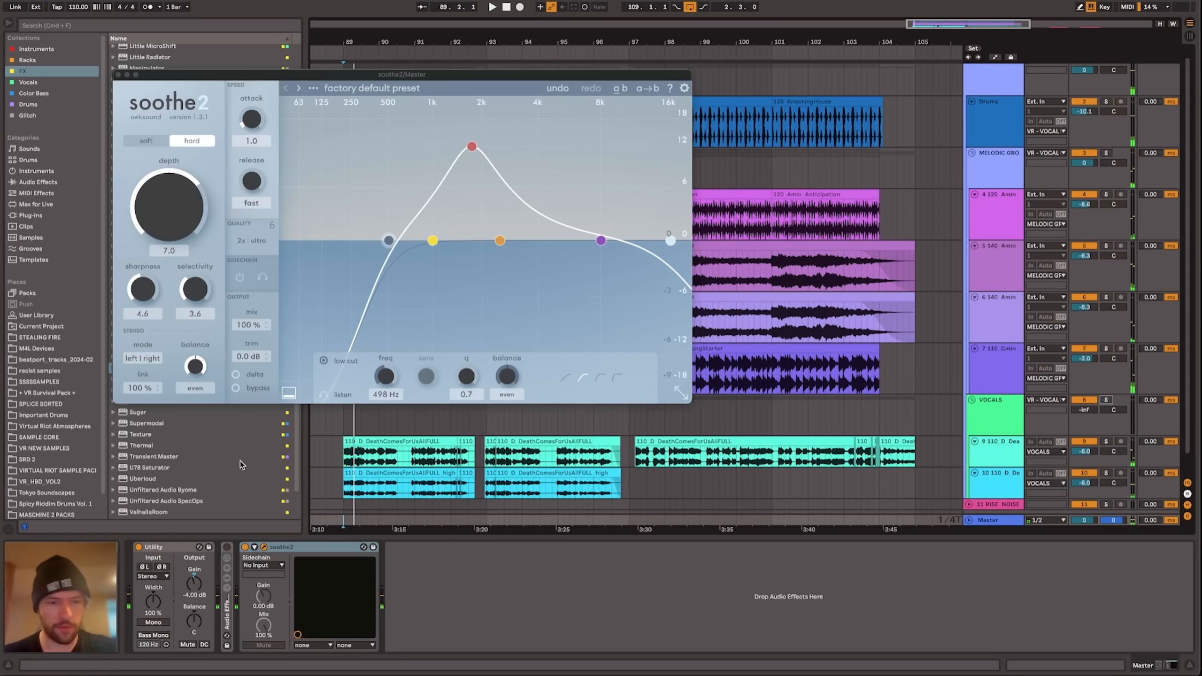
Step: Lower the Master's Utility gain to -7.22 dB and audition soothe2 in soft mode with depth at 12.2
drag(199, 581, 199, 590)
key(space)
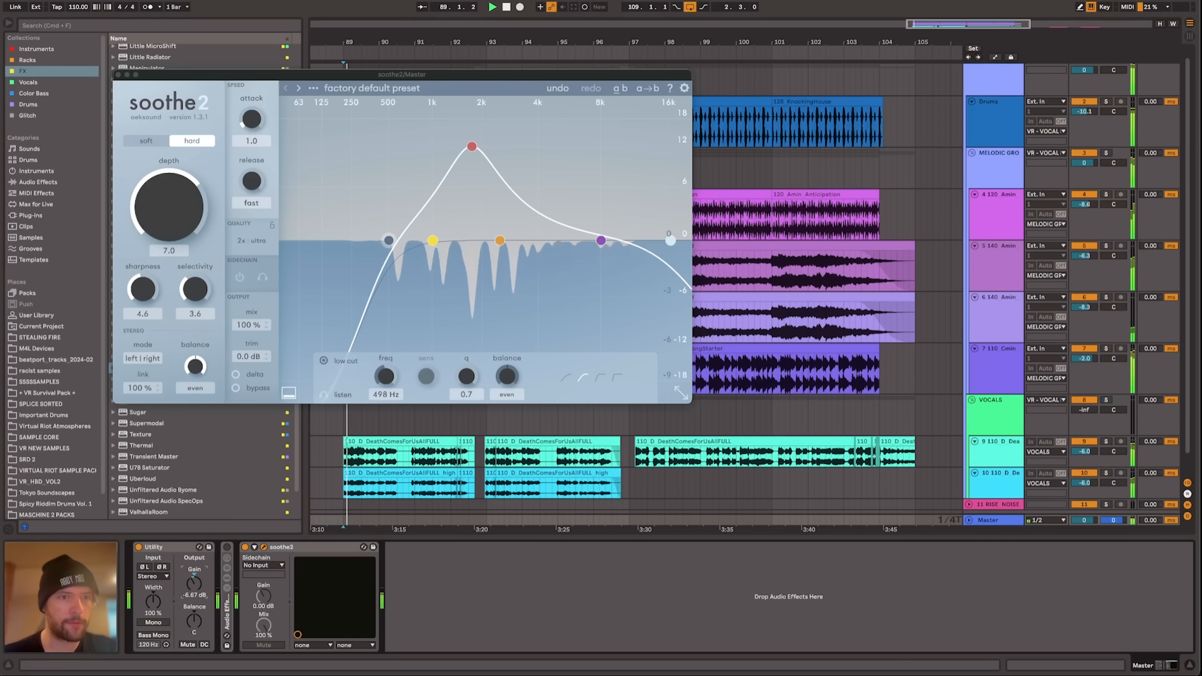
click(149, 142)
mouse_move(166, 198)
mouse_down()
mouse_move(172, 176)
mouse_move(167, 187)
mouse_up()
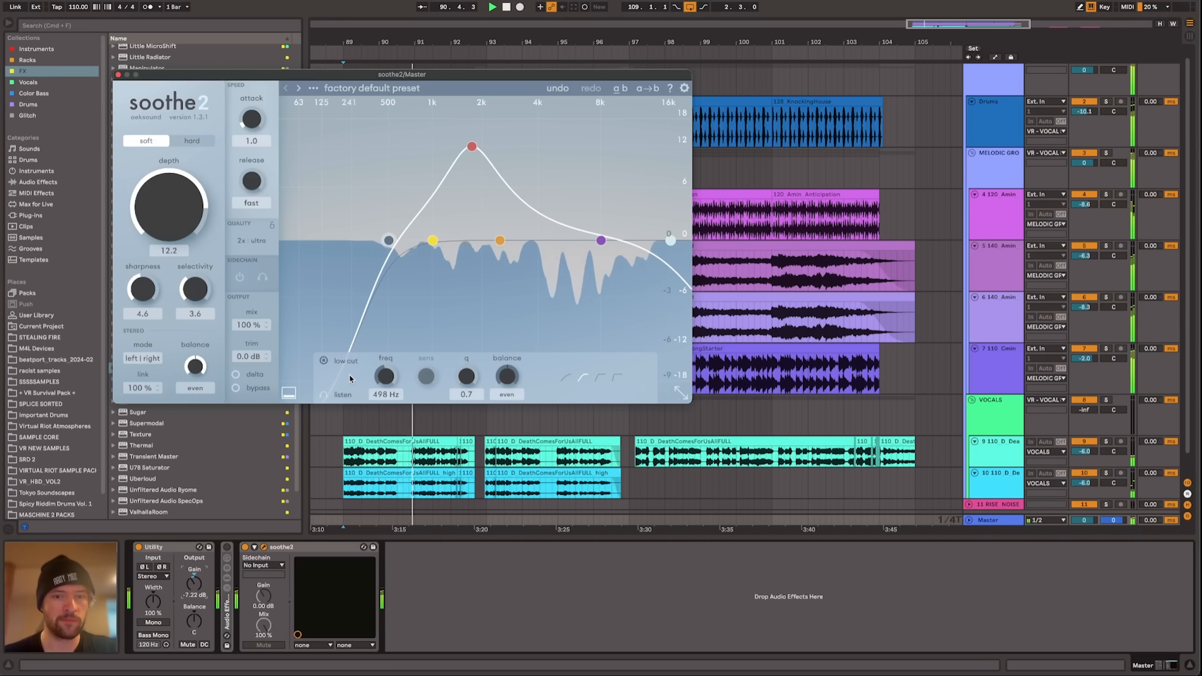
key(space)
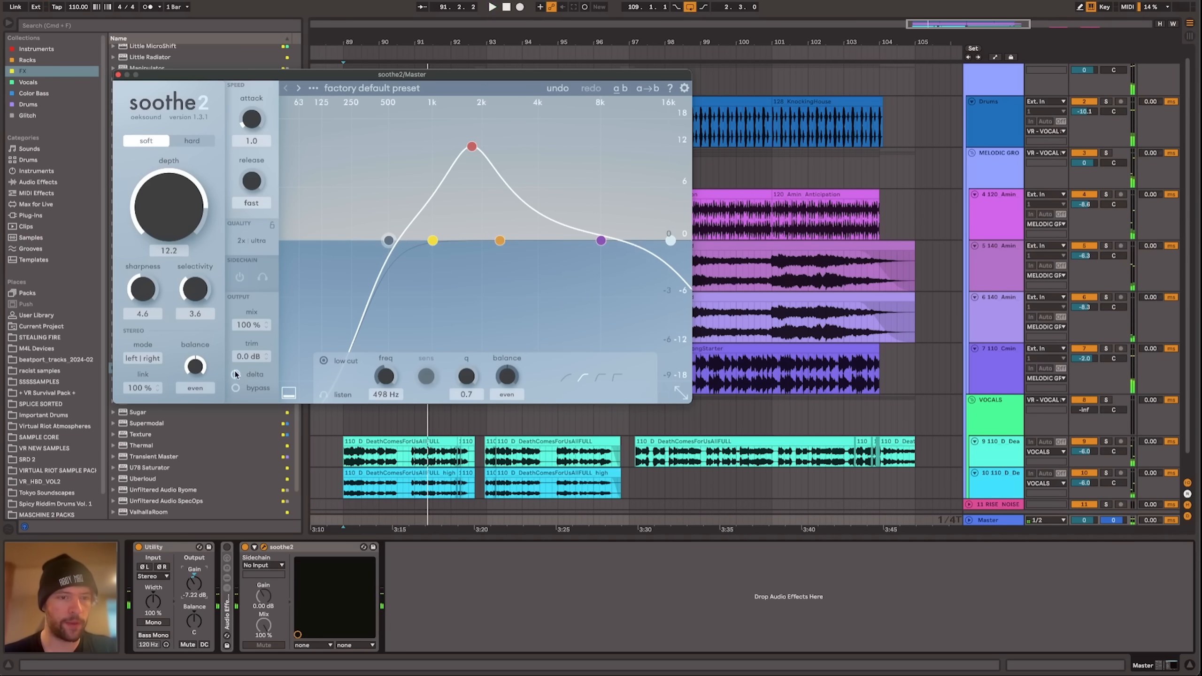
Step: Audition soothe2's delta signal with the low cut near 1 kHz and the red band at about 2.6 kHz
click(235, 374)
key(space)
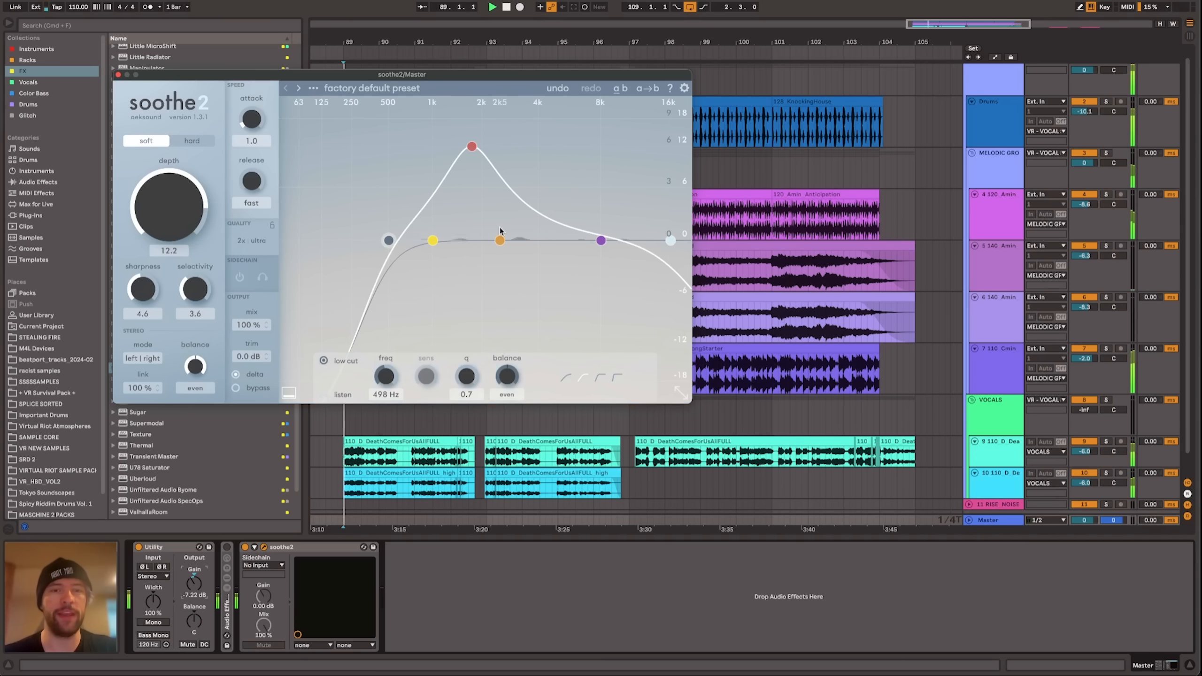
drag(389, 241, 432, 240)
drag(472, 147, 548, 109)
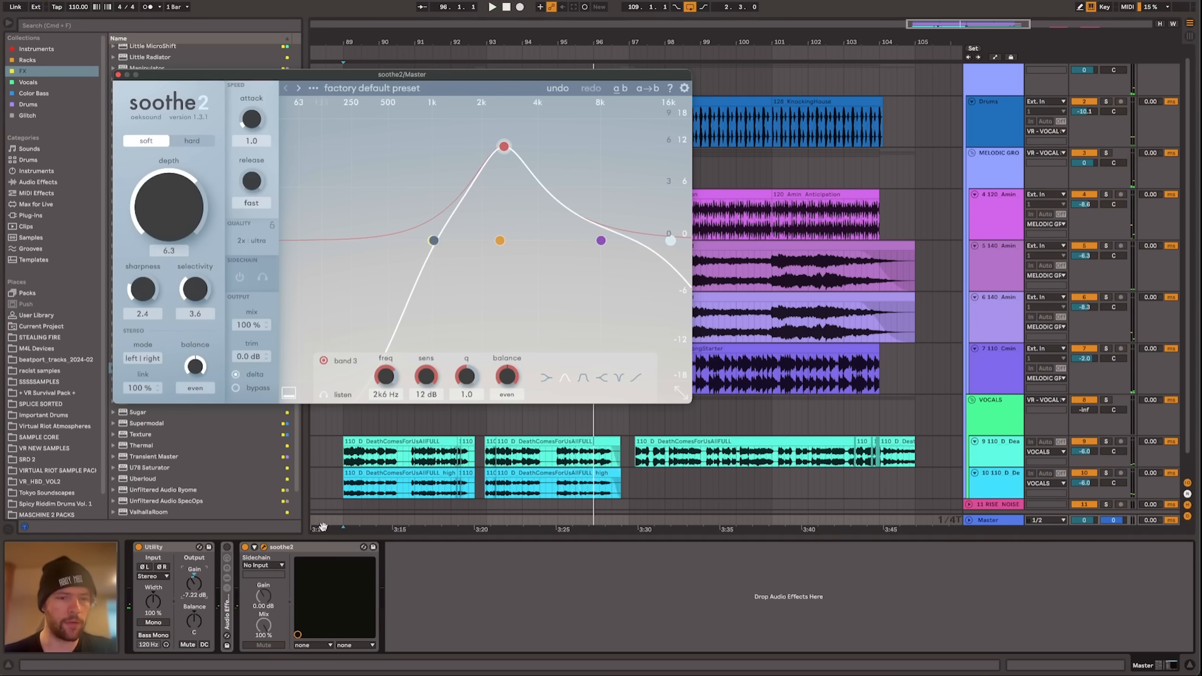
click(296, 547)
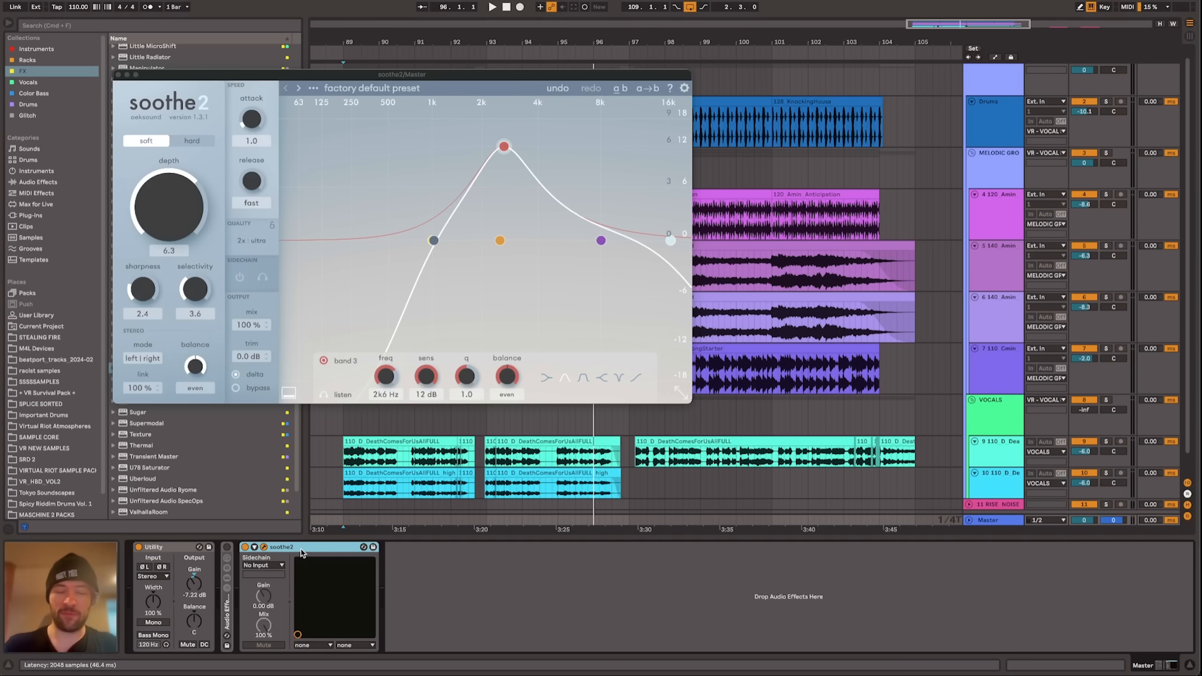
key(Delete)
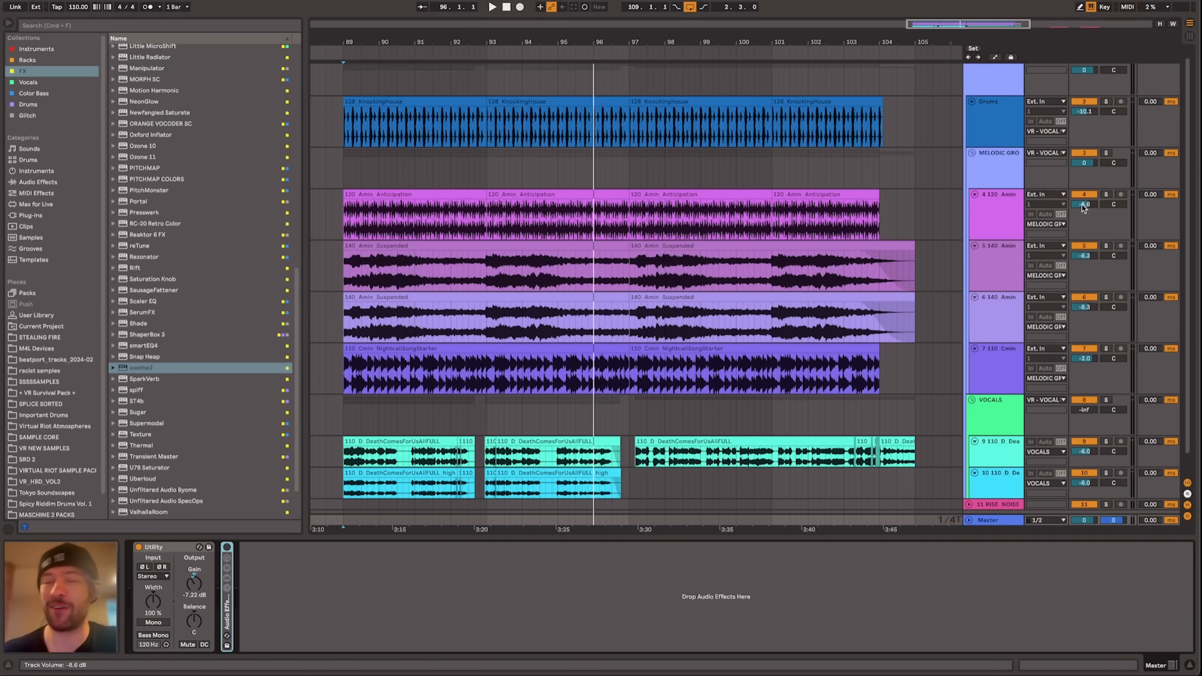
Step: Add a new soothe2 to the end of the MELODIC GROUP's device chain with VOCALS as its sidechain source
click(1003, 176)
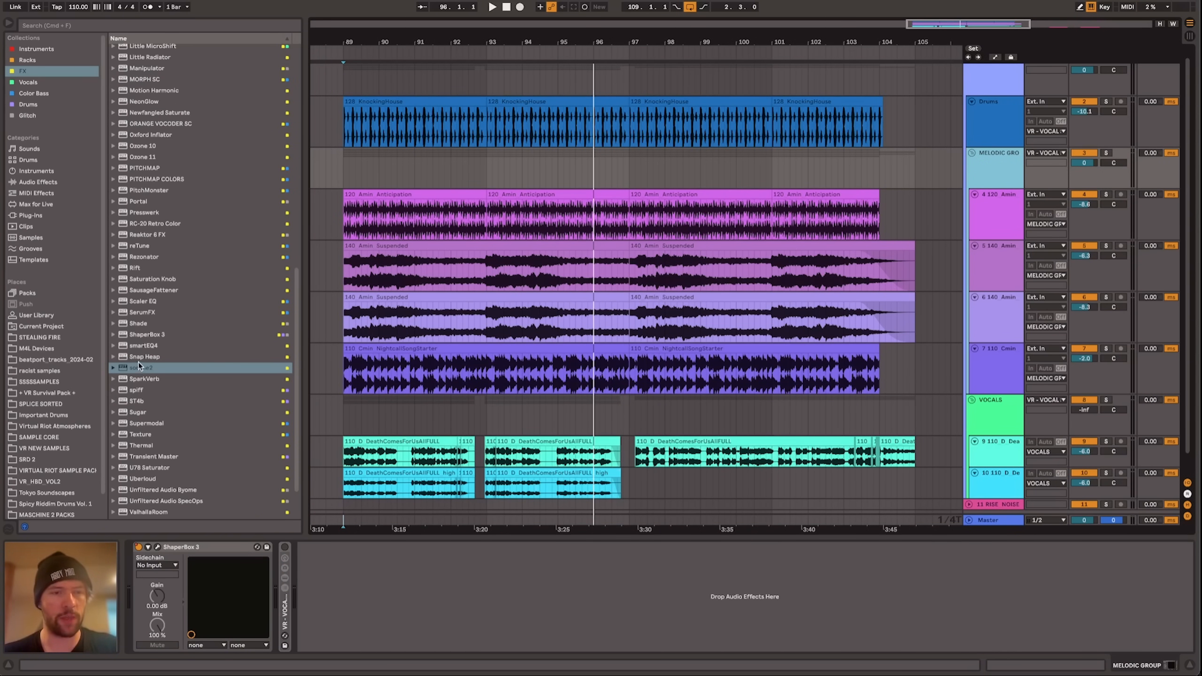
mouse_move(137, 367)
mouse_down()
mouse_move(380, 540)
mouse_move(416, 540)
mouse_move(433, 582)
mouse_up()
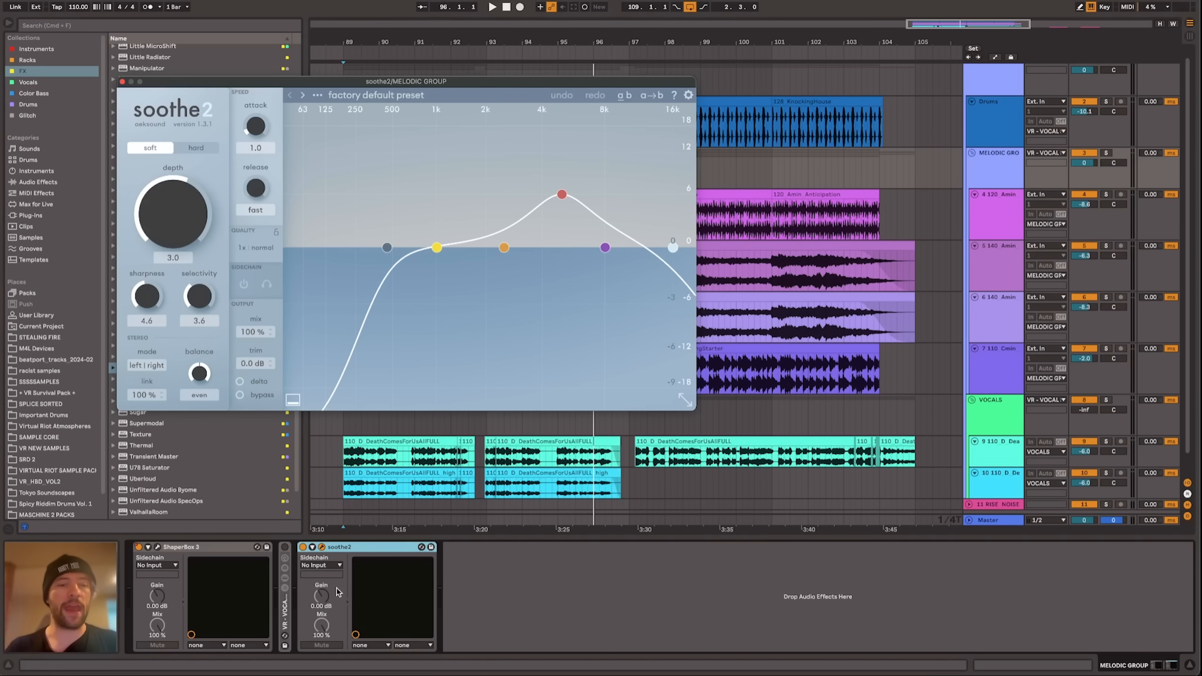
click(326, 564)
click(355, 636)
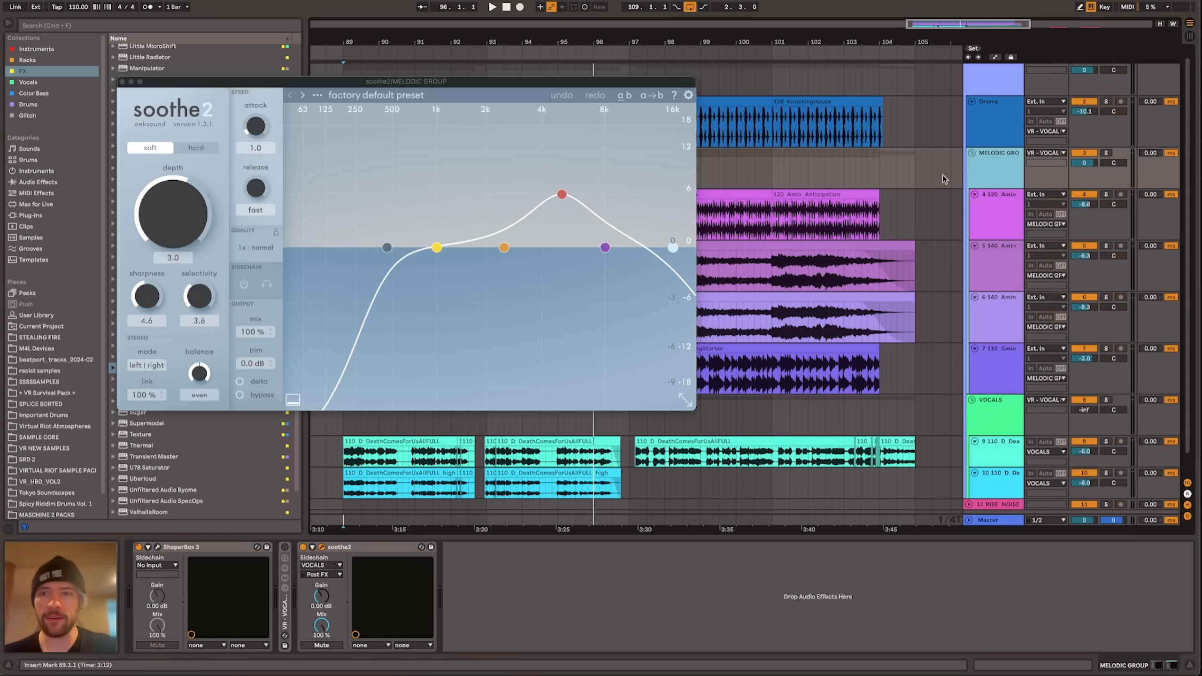
Step: Switch soothe2 off and audition the soloed VOCALS group with its volume reset to default
click(1105, 153)
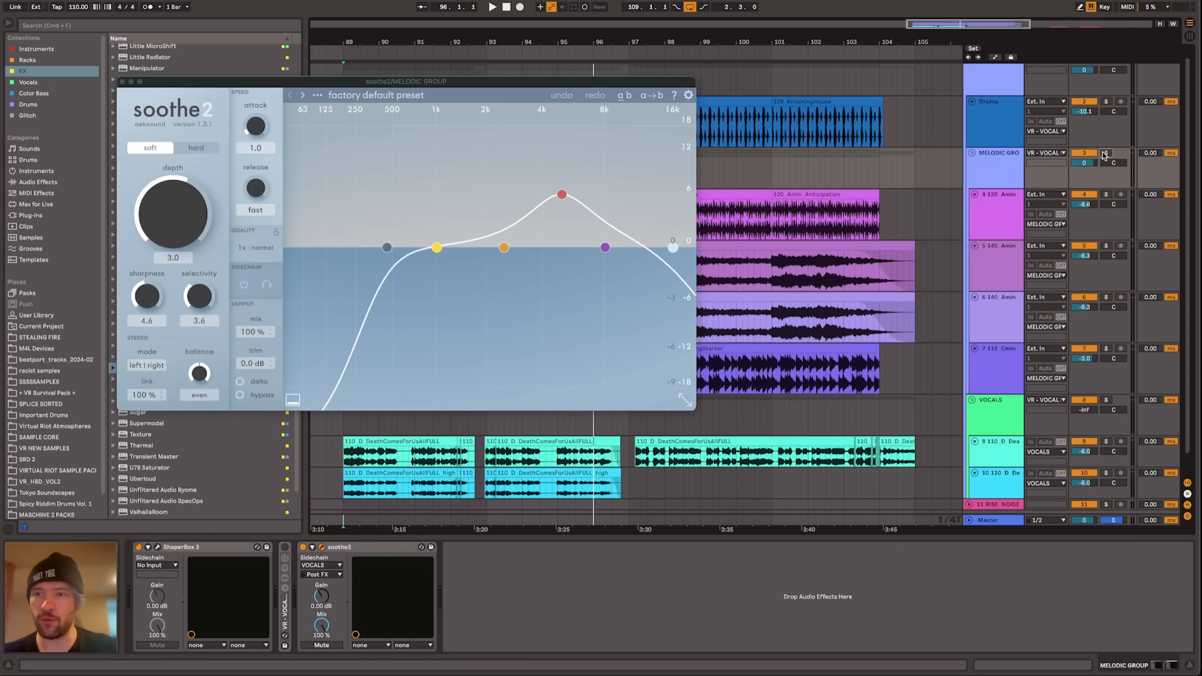
click(303, 548)
key(space)
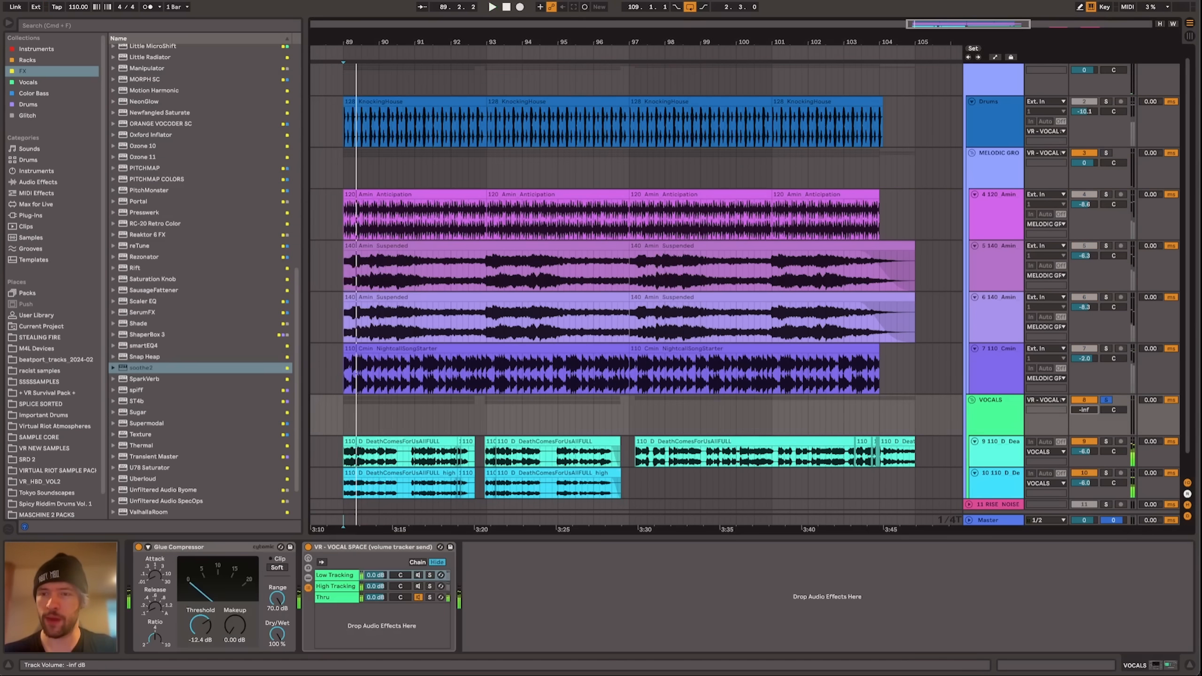
double_click(1084, 410)
key(space)
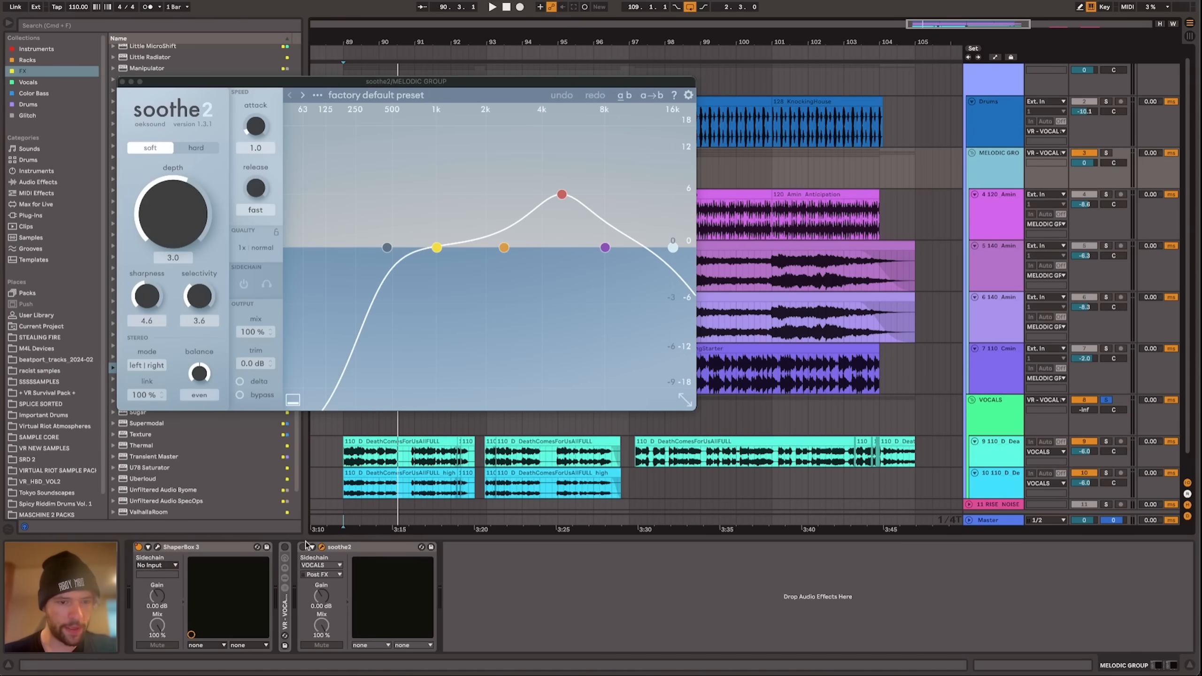
Step: Try Post Mixer as the tap point of soothe2's VOCALS sidechain with the group volume at -inf, and return it to Post FX
click(332, 565)
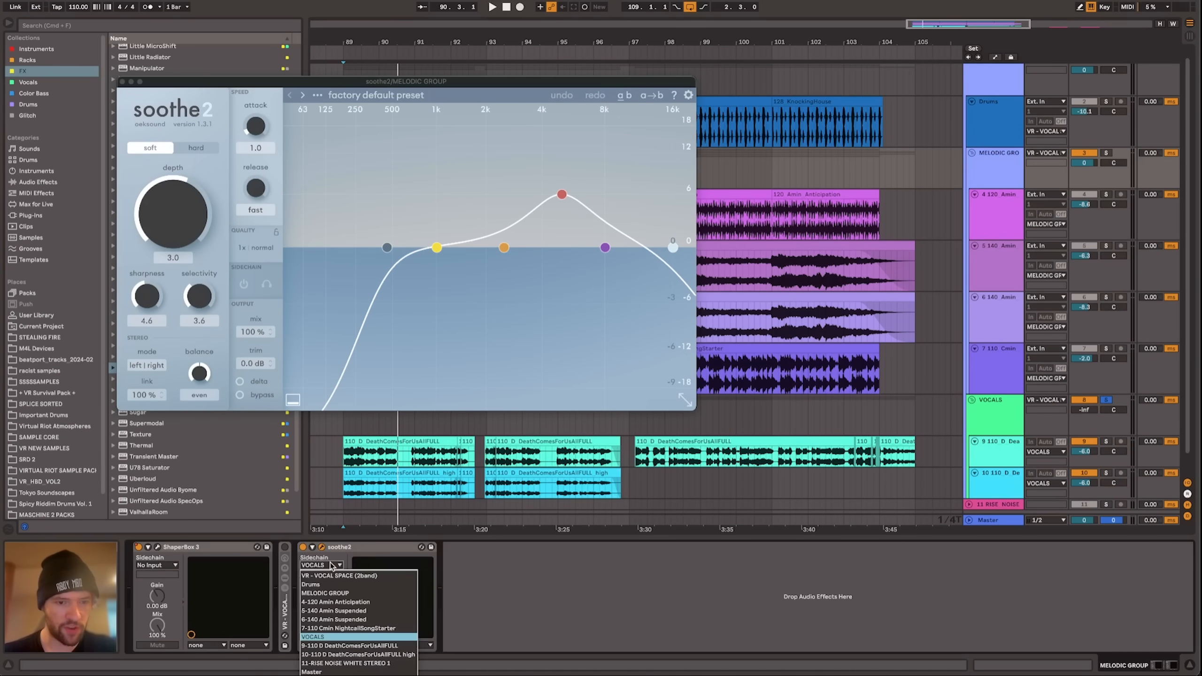
click(340, 638)
click(334, 573)
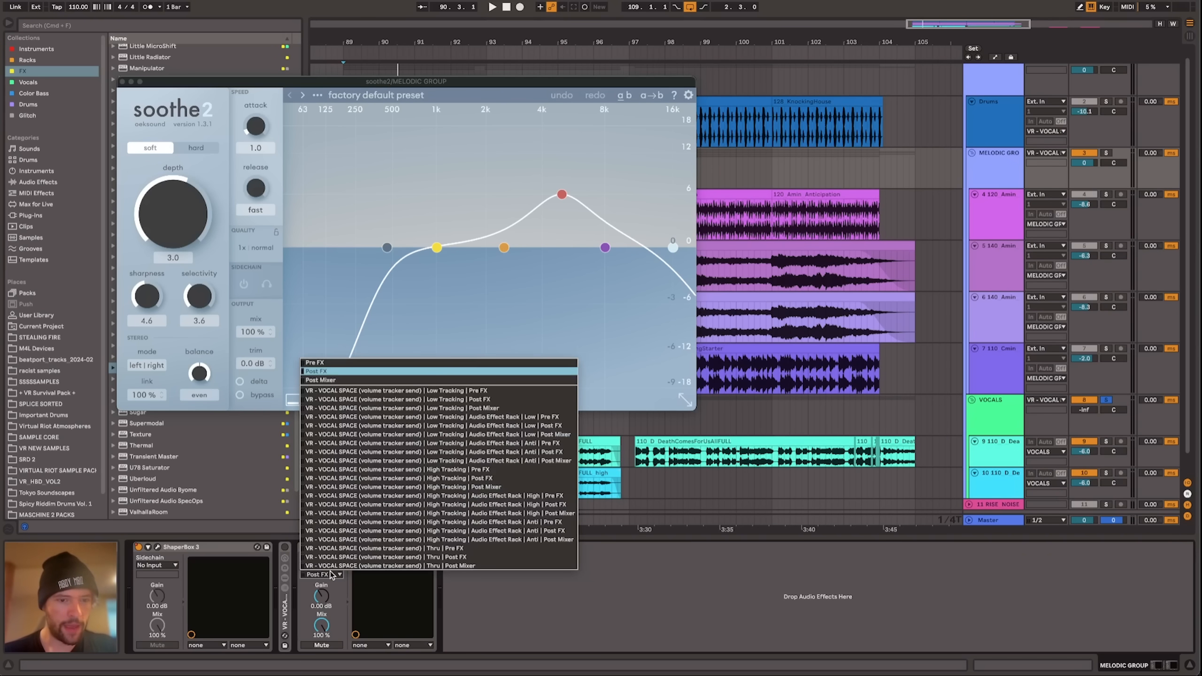
click(331, 381)
drag(1083, 412, 1084, 449)
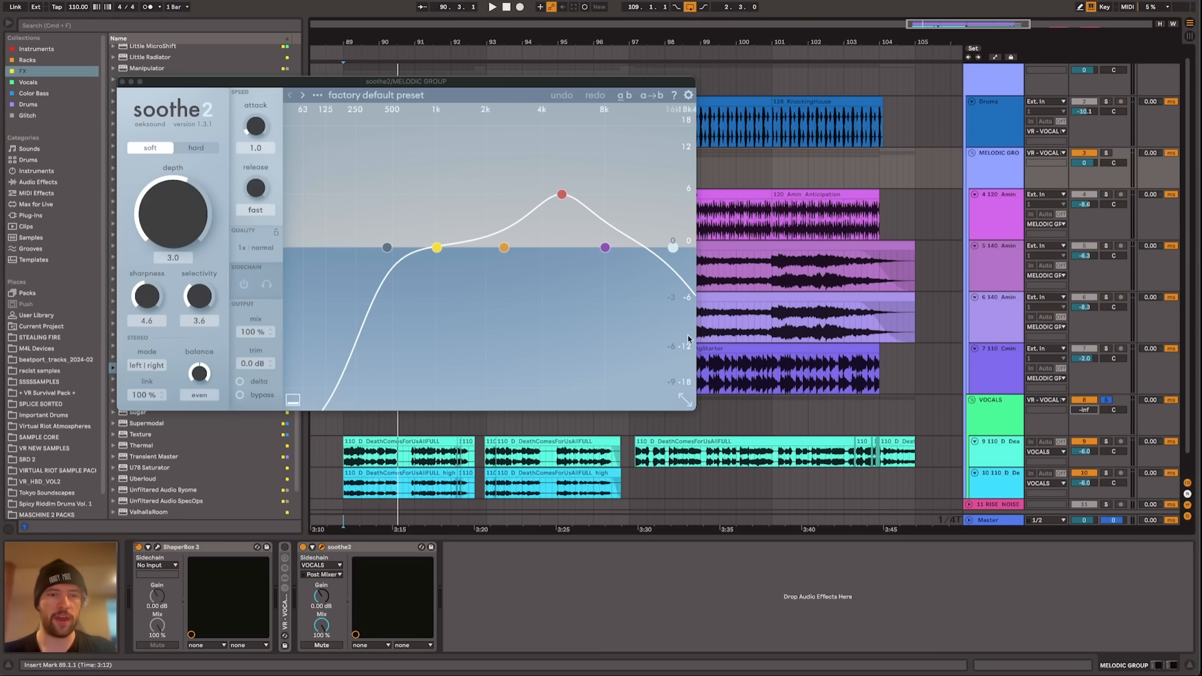
click(337, 574)
click(351, 376)
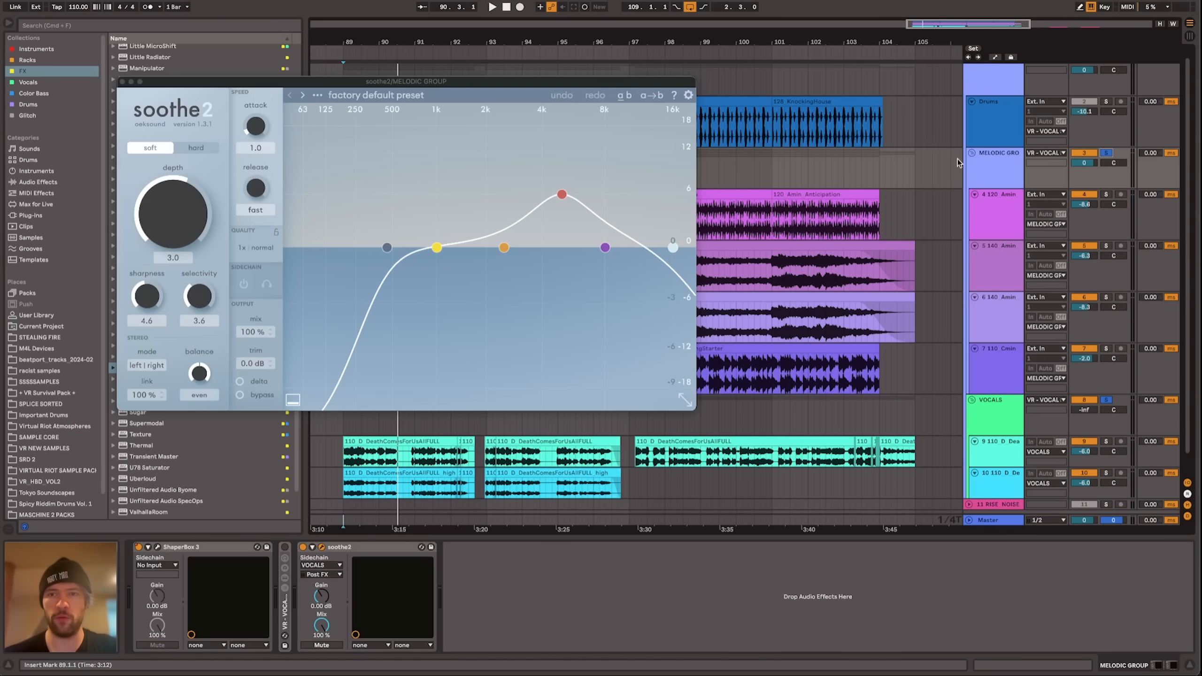
Step: Switch the new soothe2 to hard mode and set its real-time resolution to ultra
drag(573, 84, 703, 51)
click(327, 114)
click(394, 214)
click(475, 228)
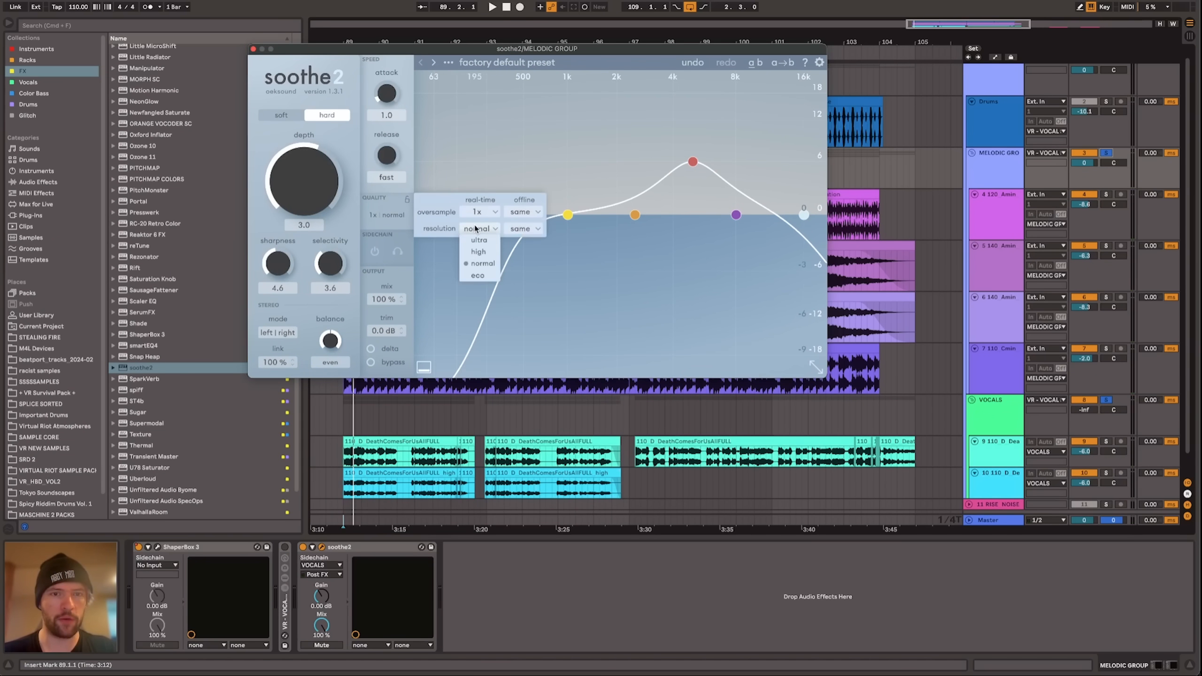
click(478, 239)
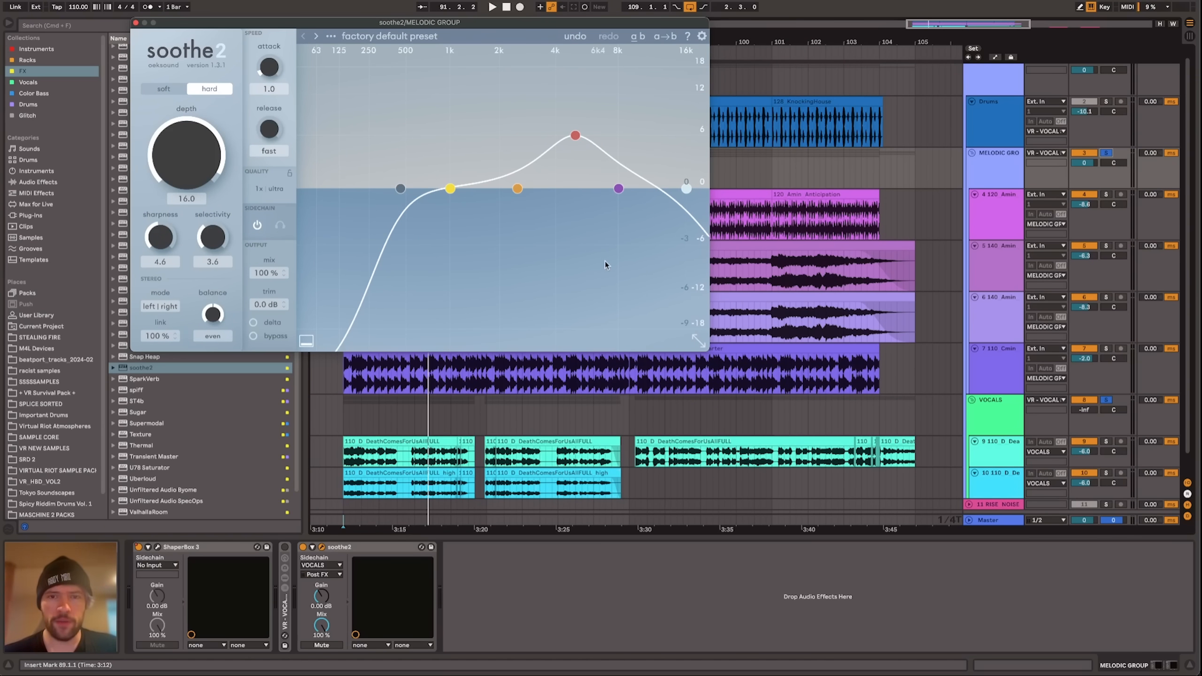
Step: Play the section through the sidechained soothe2, turn on delta, and set sharpness to 5.5 and depth to 18.0
click(390, 444)
key(space)
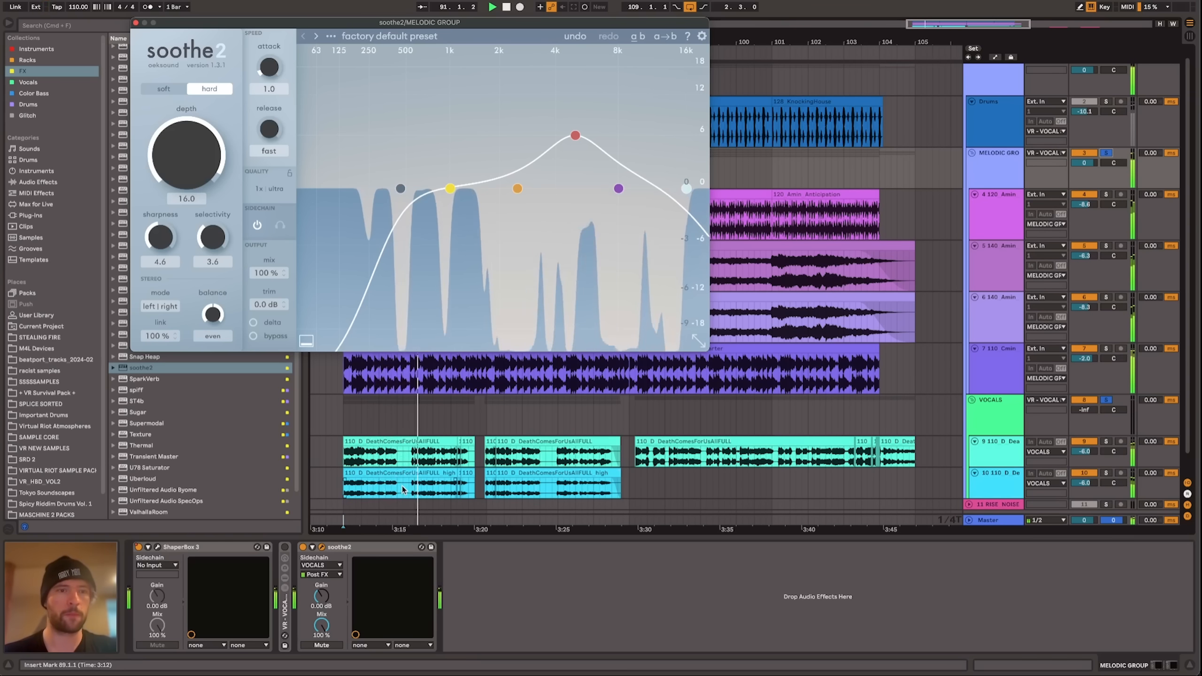
click(253, 322)
drag(161, 233, 161, 226)
drag(184, 155, 186, 148)
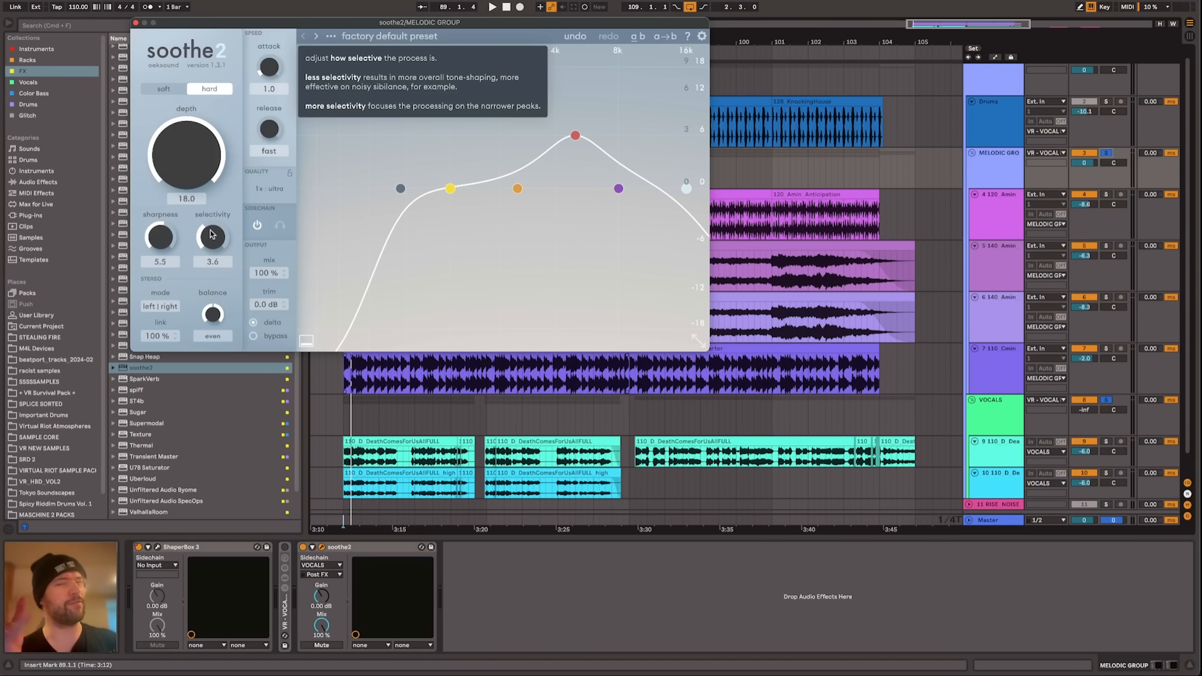
Step: Audition soothe2's delta with selectivity at 0.0 and sharpness at 7.4, and reduce the depth to 4.6
key(space)
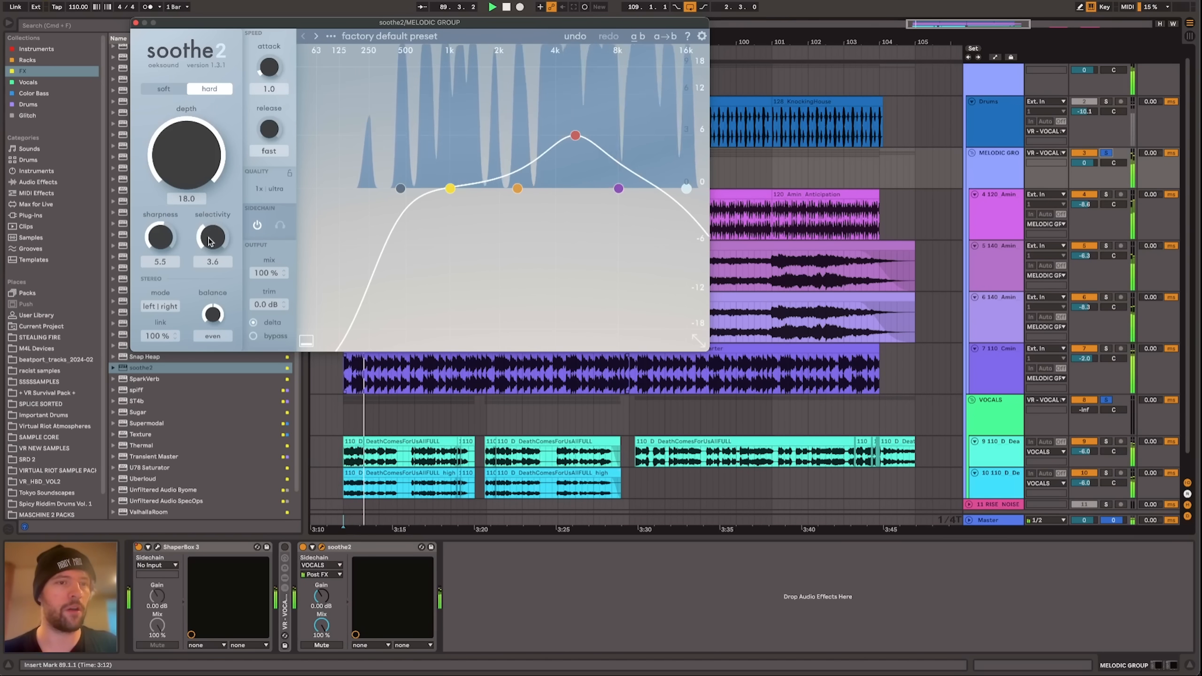
drag(212, 236, 180, 302)
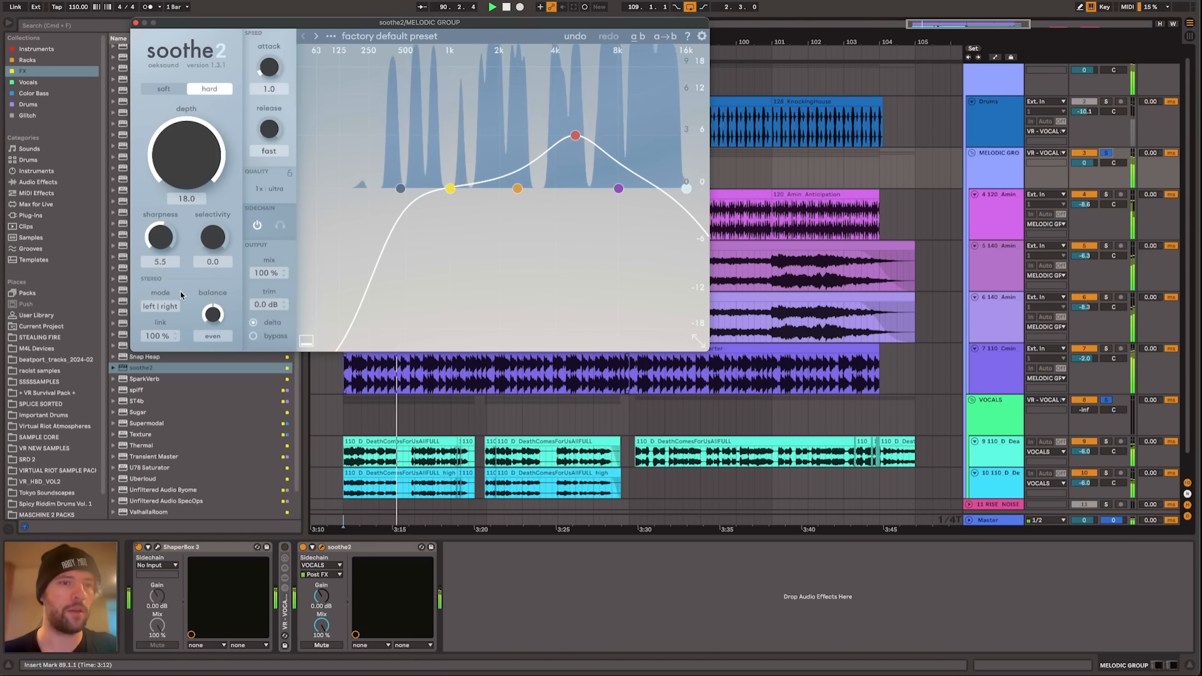
drag(160, 233, 228, 269)
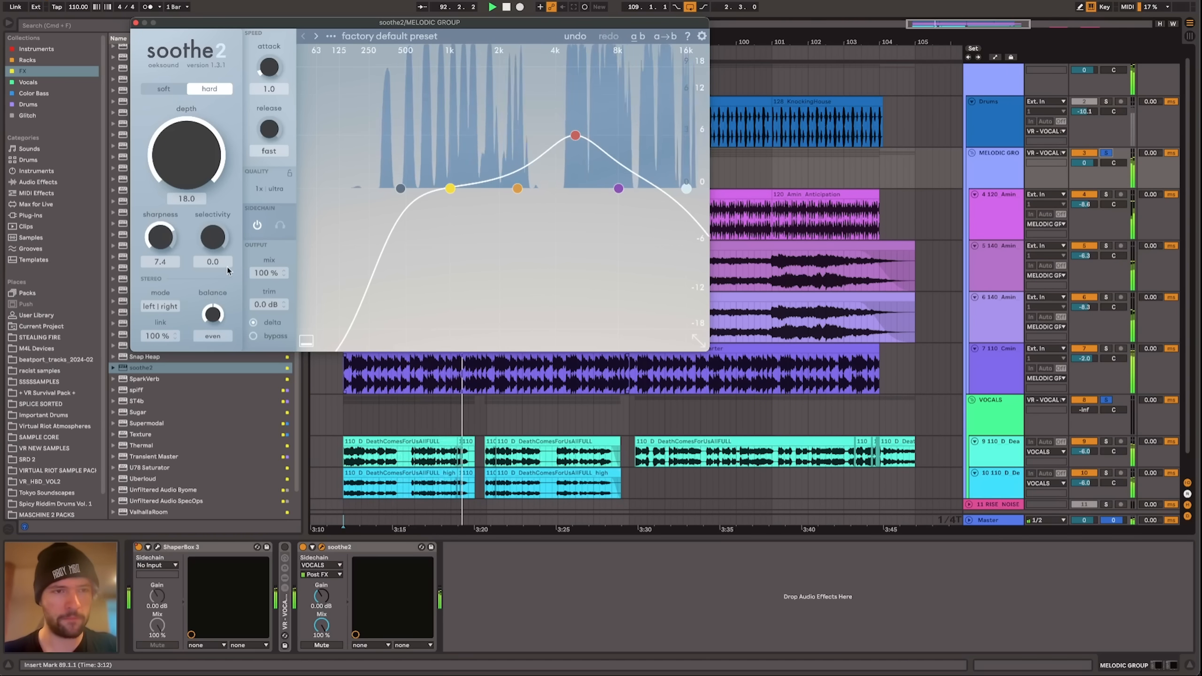
key(space)
drag(201, 147, 223, 179)
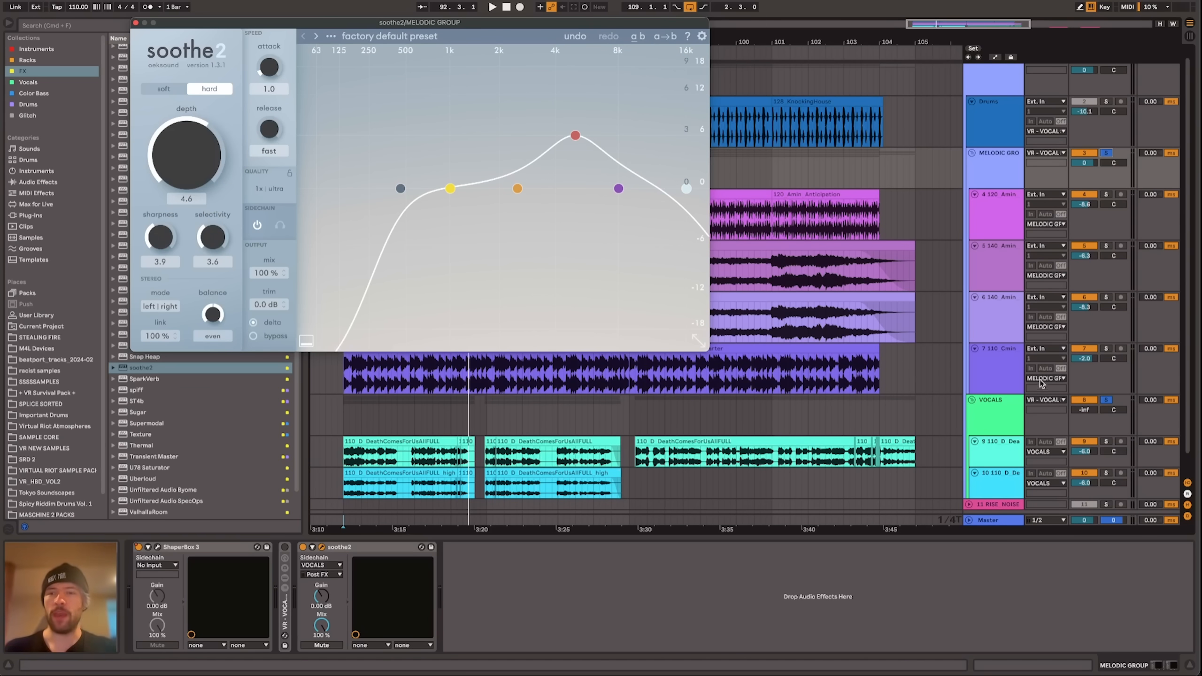
Step: Take VOCALS out of solo, select the MELODIC GROUP, and restore the VOCALS volume to 0 dB
click(1106, 401)
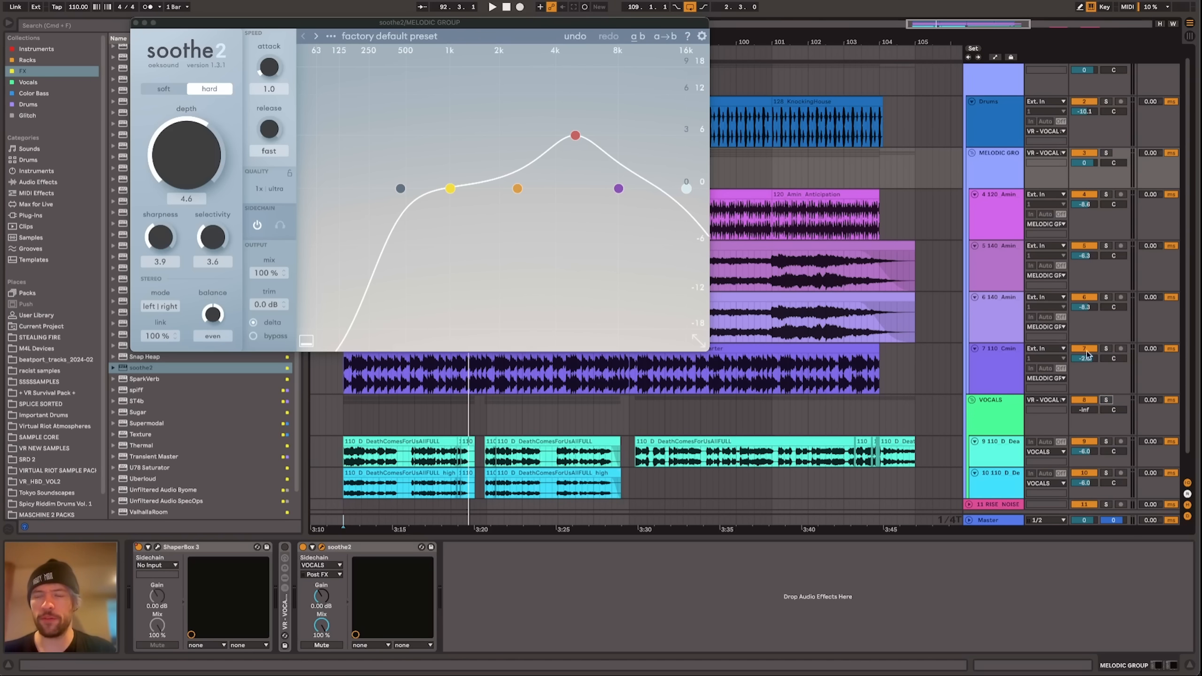
click(1008, 174)
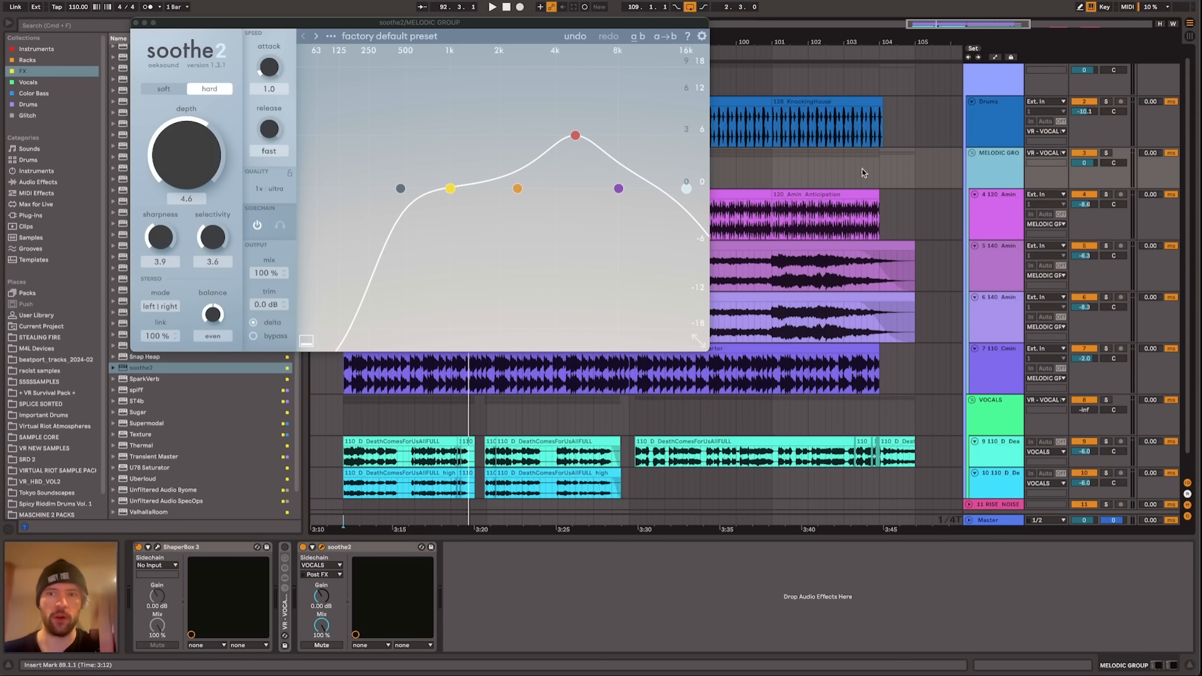
click(1083, 409)
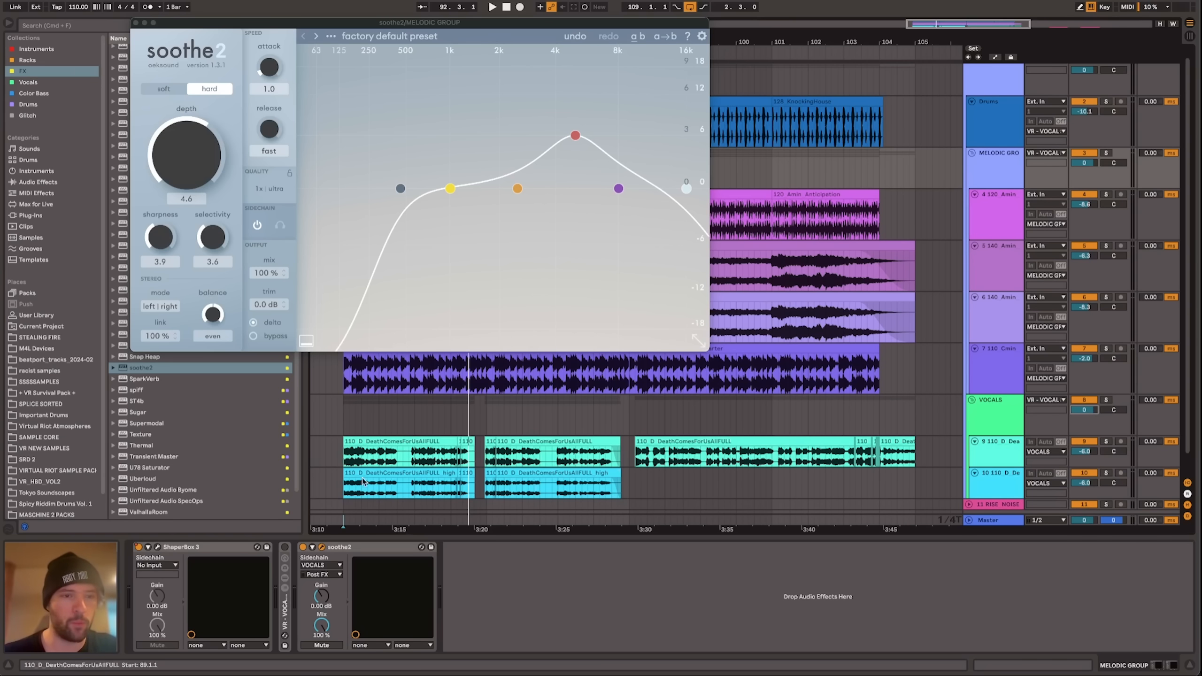
Step: Turn off soothe2's delta, play the section, and set the depth to 5.9 and the sharpness to 1.7
click(254, 322)
key(space)
drag(196, 164, 198, 128)
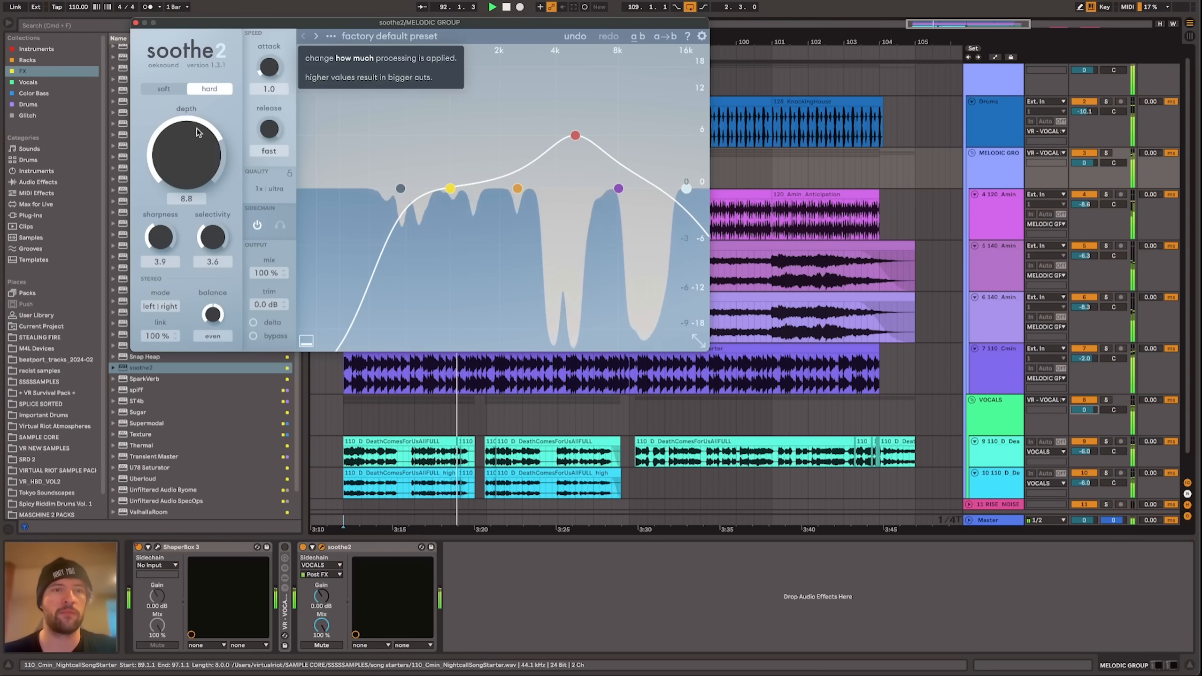
drag(160, 237, 158, 273)
key(space)
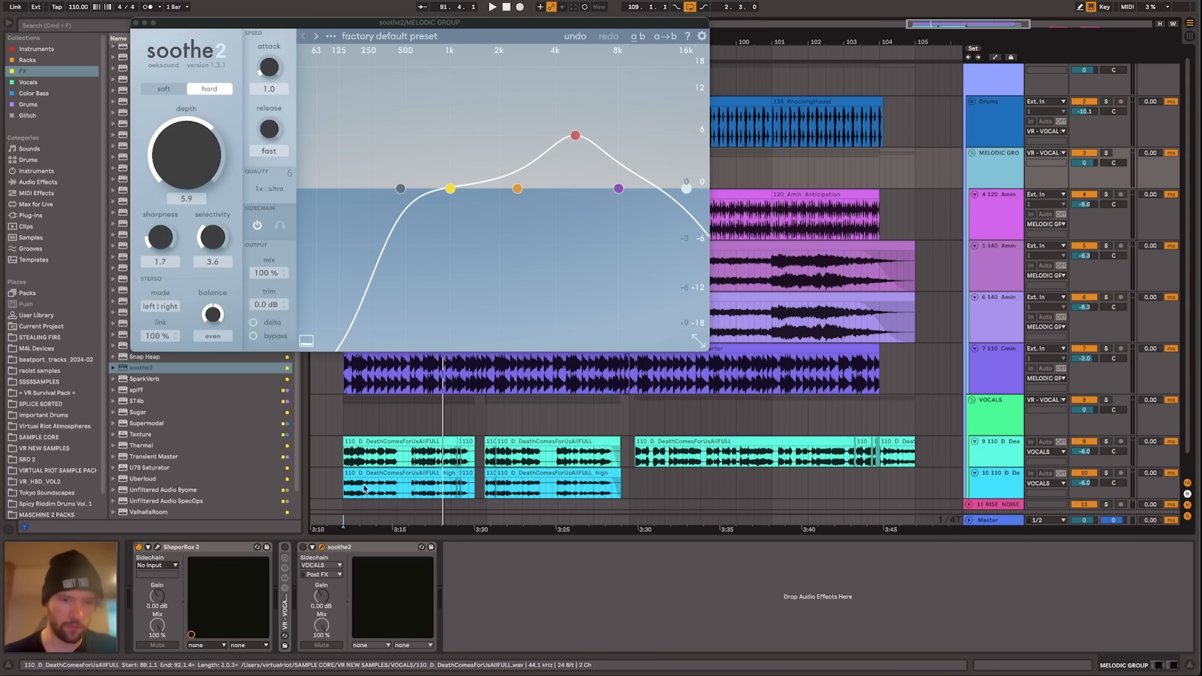
Step: Set soothe2's low cut to 179 Hz, boost bands 1 and 2 to 12 dB around 687 Hz, and re-enable the device
drag(401, 188, 354, 188)
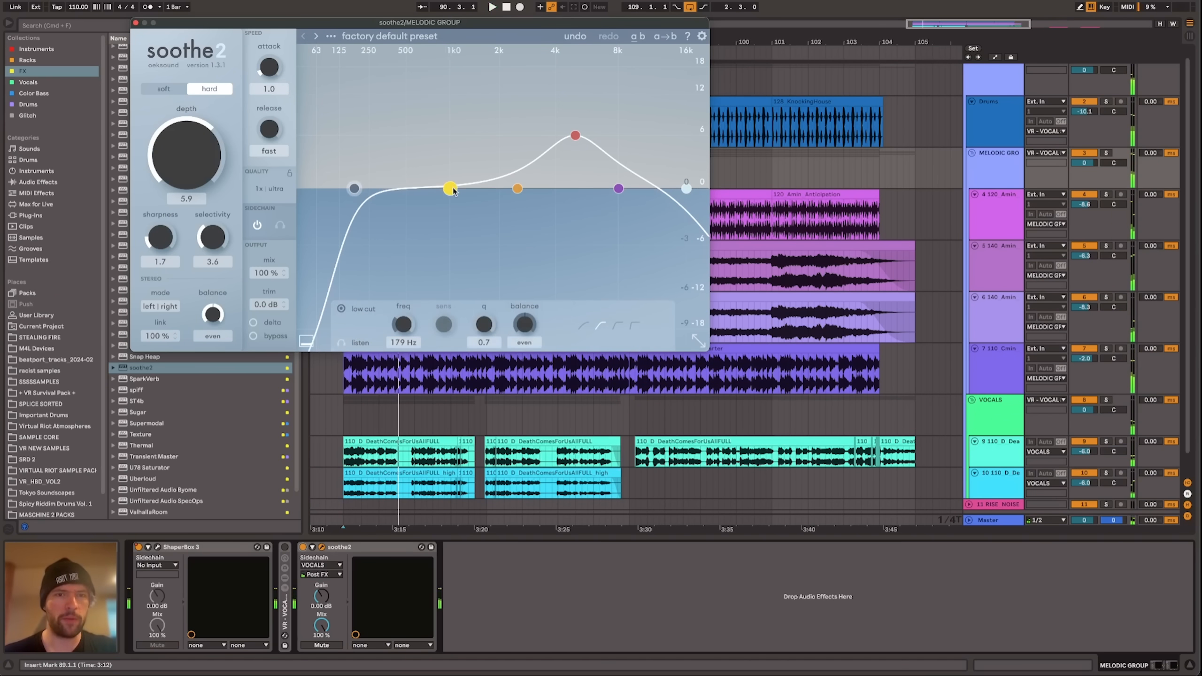
drag(449, 188, 416, 43)
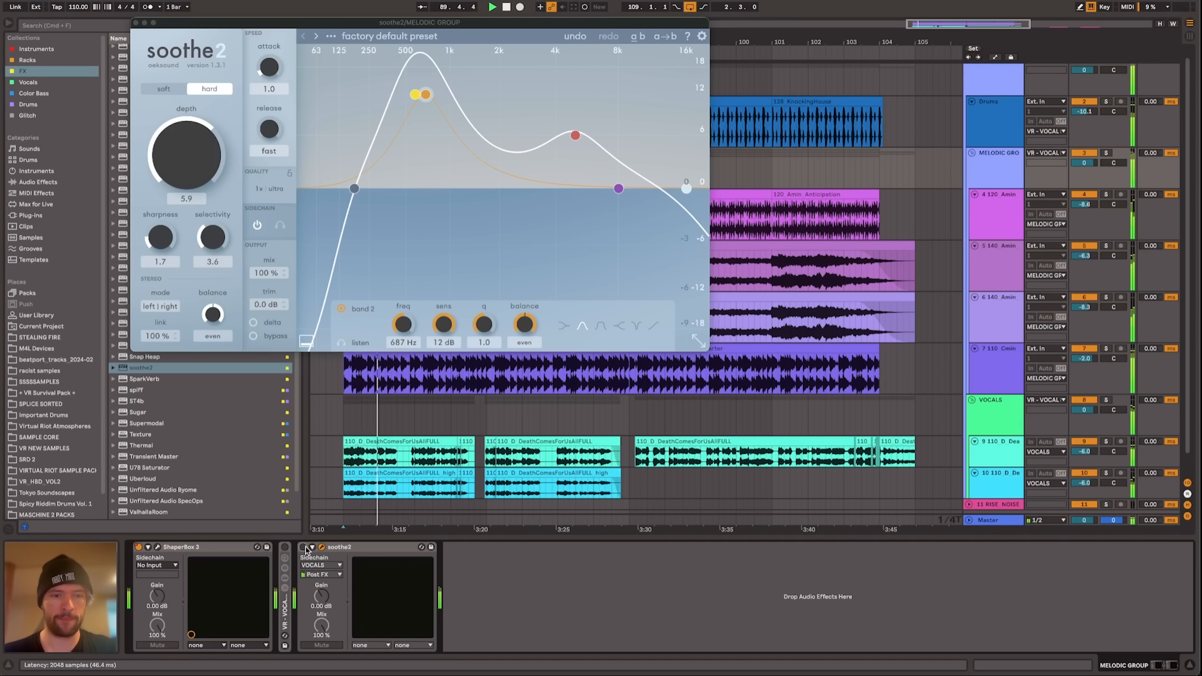
click(303, 547)
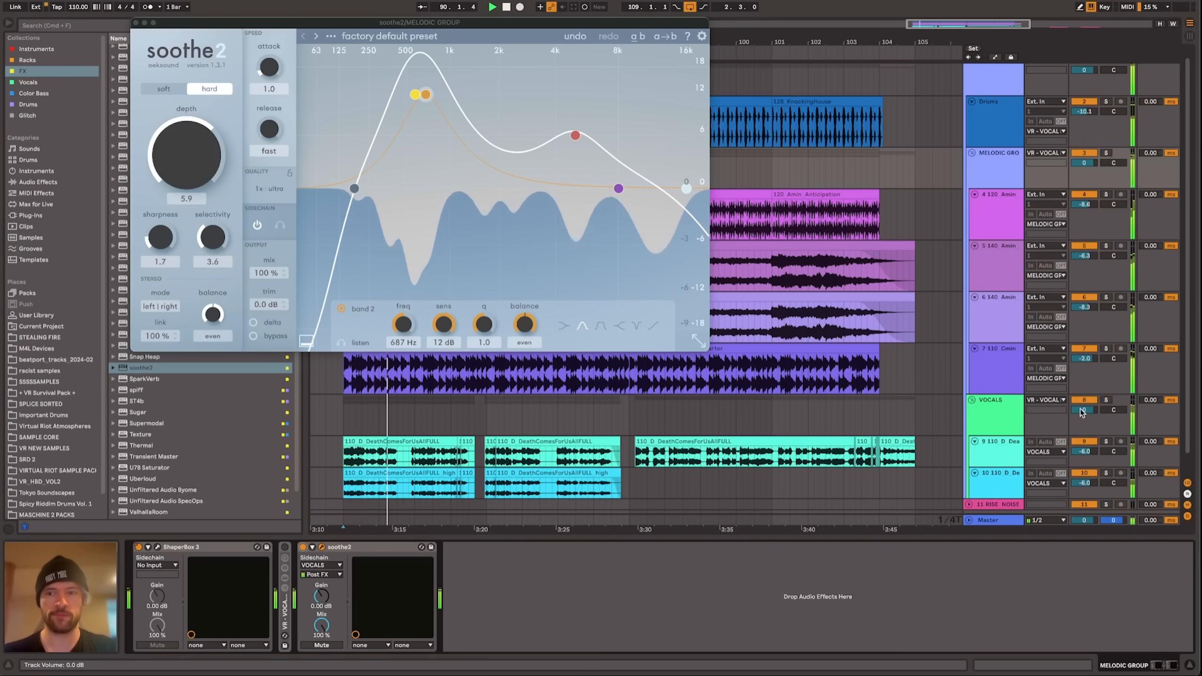
Step: Lower the VOCALS group volume to -inf and play the section to hear soothe2's ducking on its own
drag(1083, 411, 1083, 511)
key(space)
key(space)
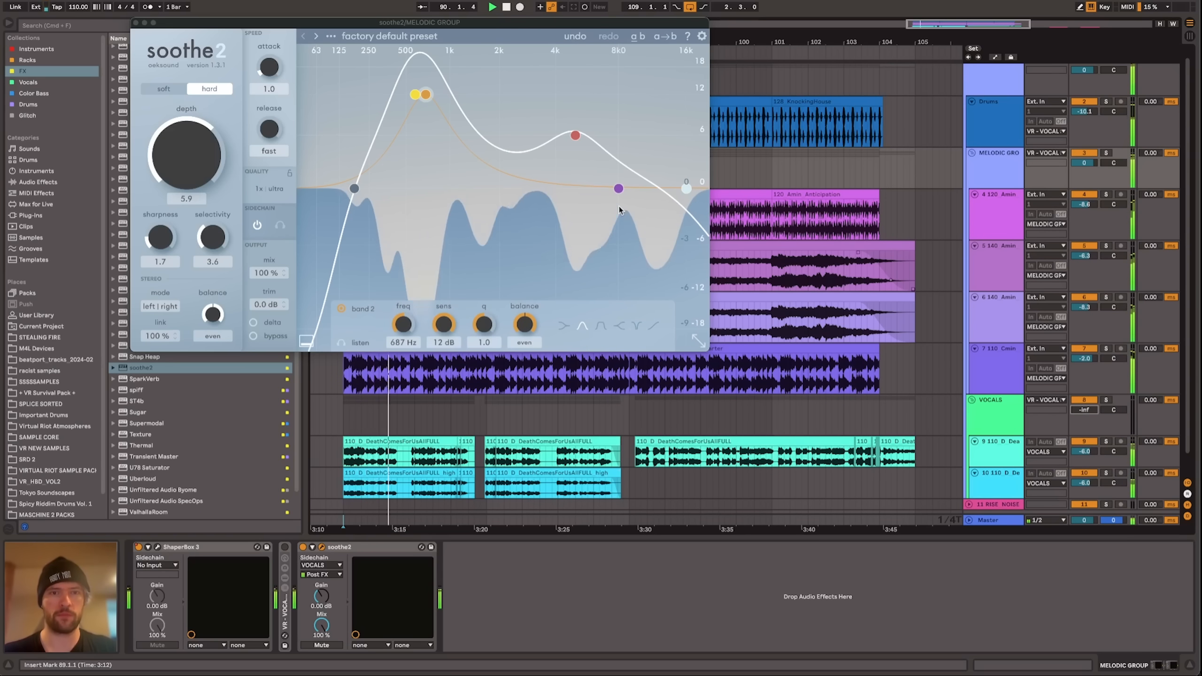
key(space)
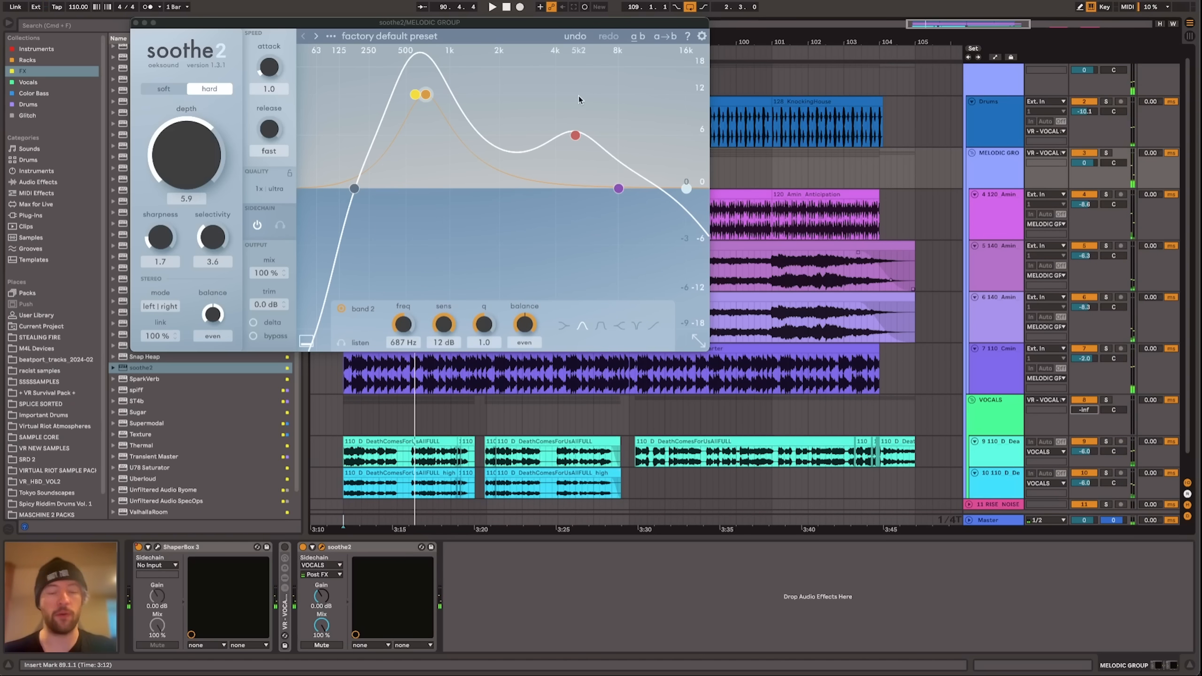
Step: Delete the sidechained soothe2 from the MELODIC GROUP
click(355, 548)
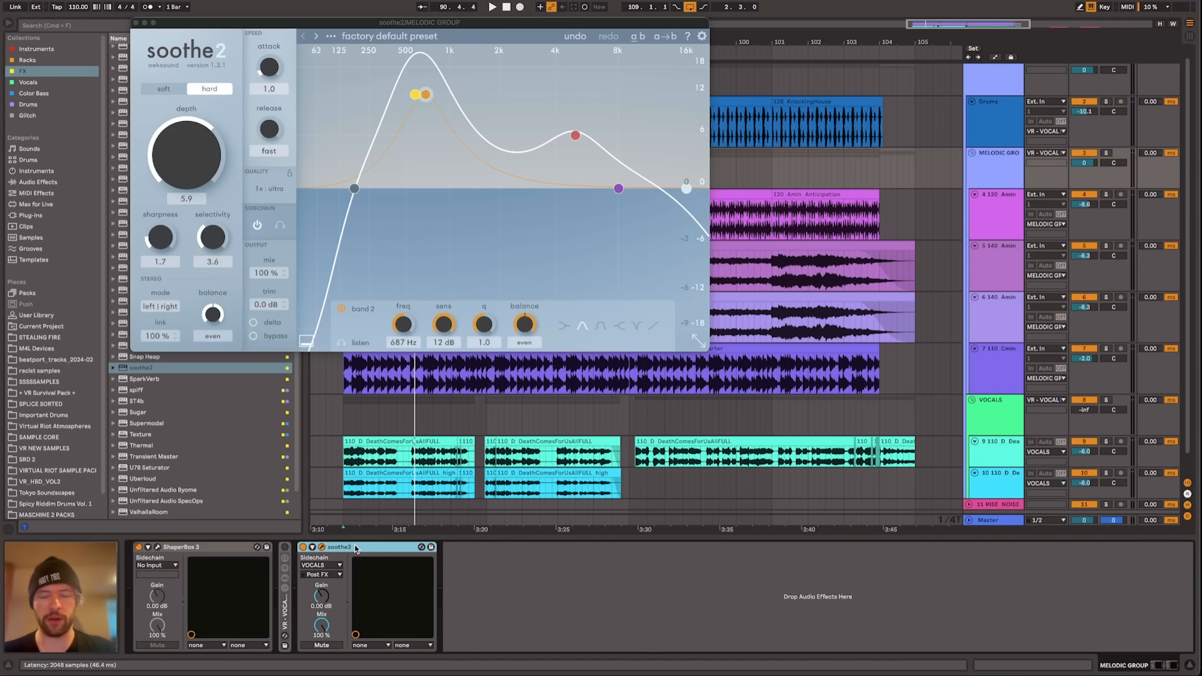
key(Delete)
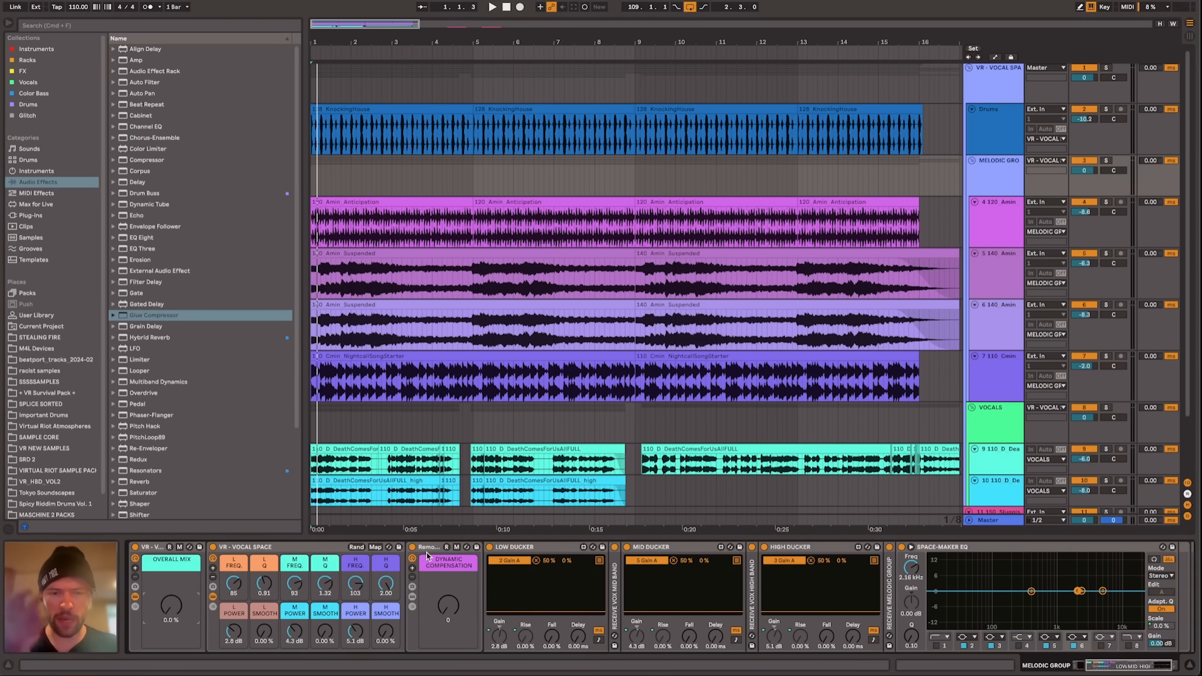
Step: Unfold the VR - VOCAL SPACE tracking rack on VOCALS and compare it with the ducking devices on the MELODIC GROUP
scroll(844, 241, down, 1)
click(995, 405)
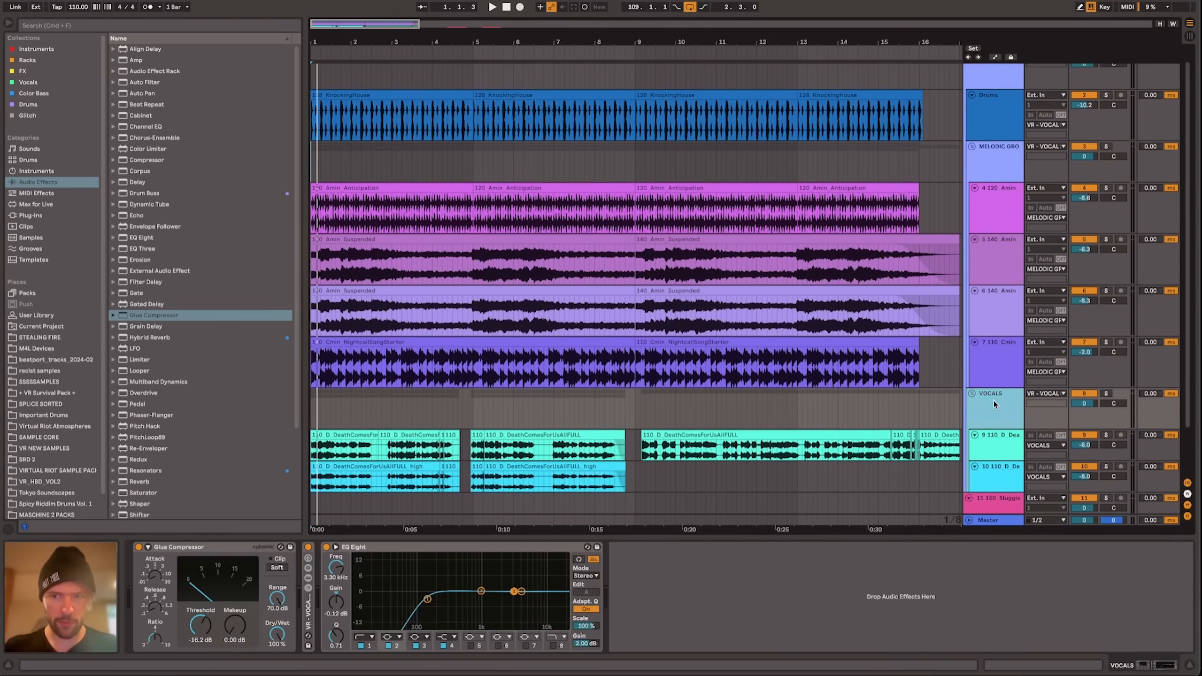
double_click(308, 629)
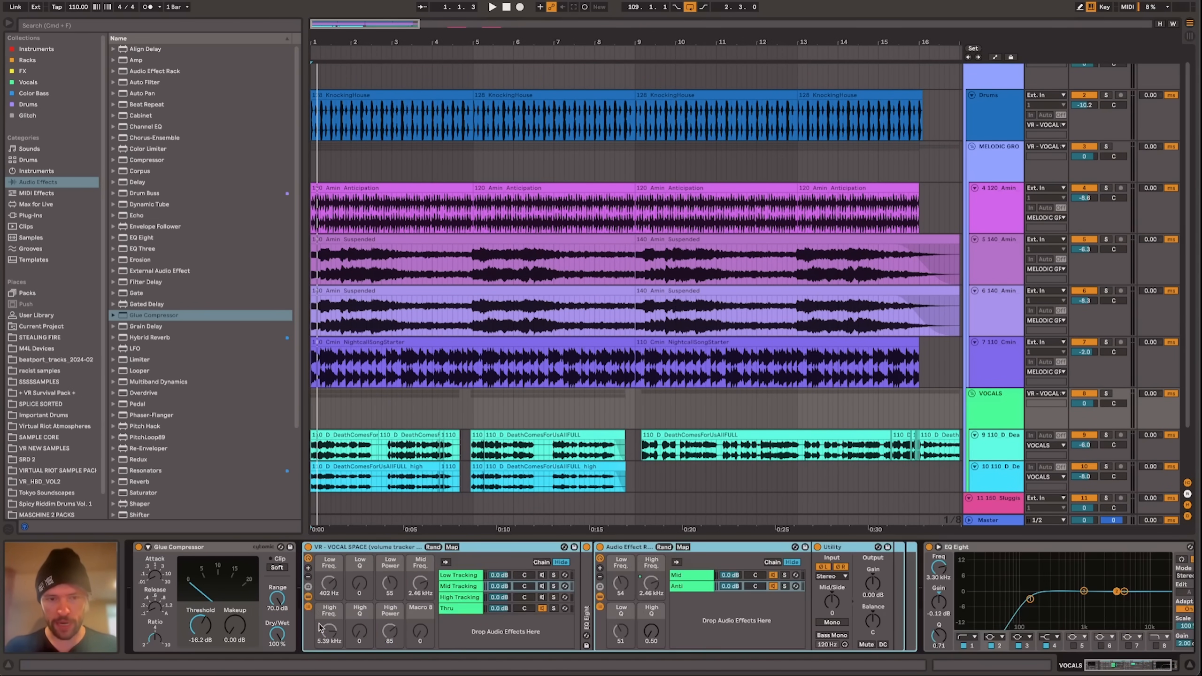
click(1009, 170)
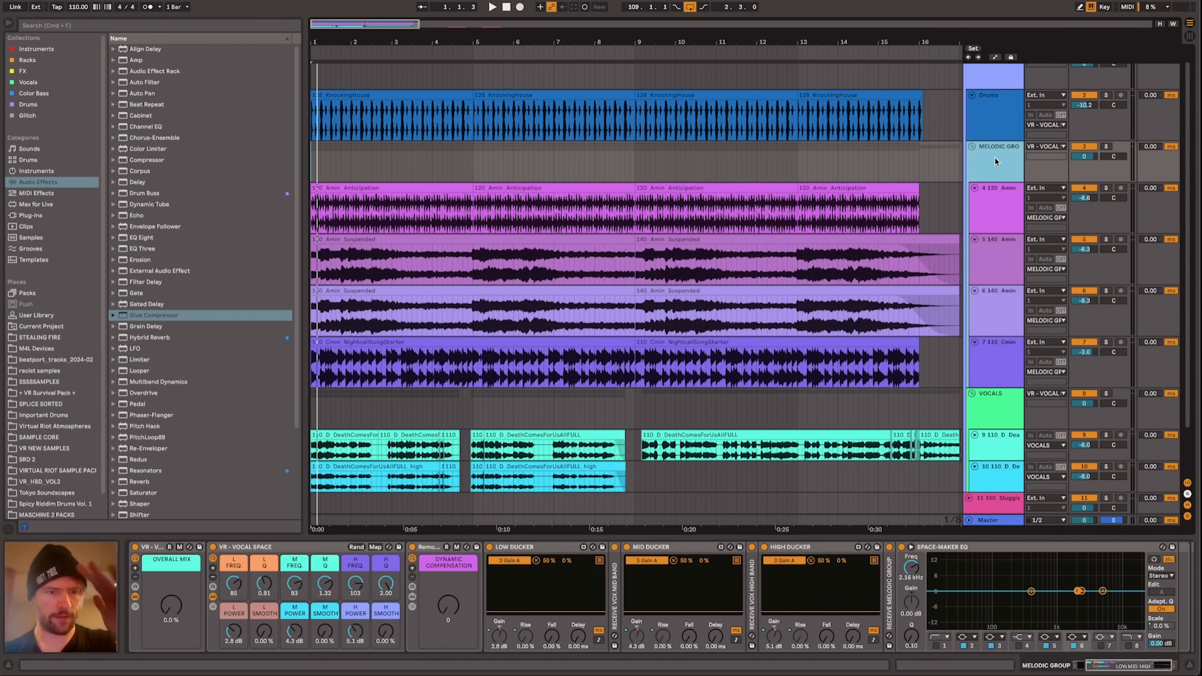
click(1006, 406)
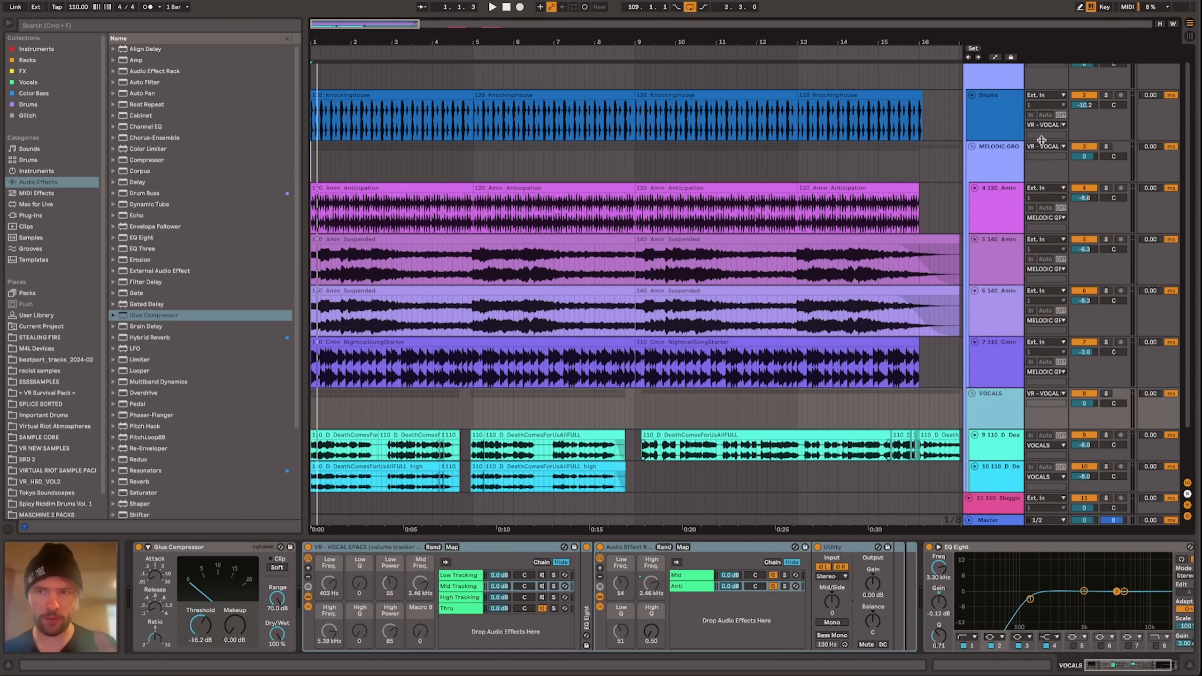
click(1005, 165)
scroll(658, 270, up, 1)
scroll(658, 270, right, 1)
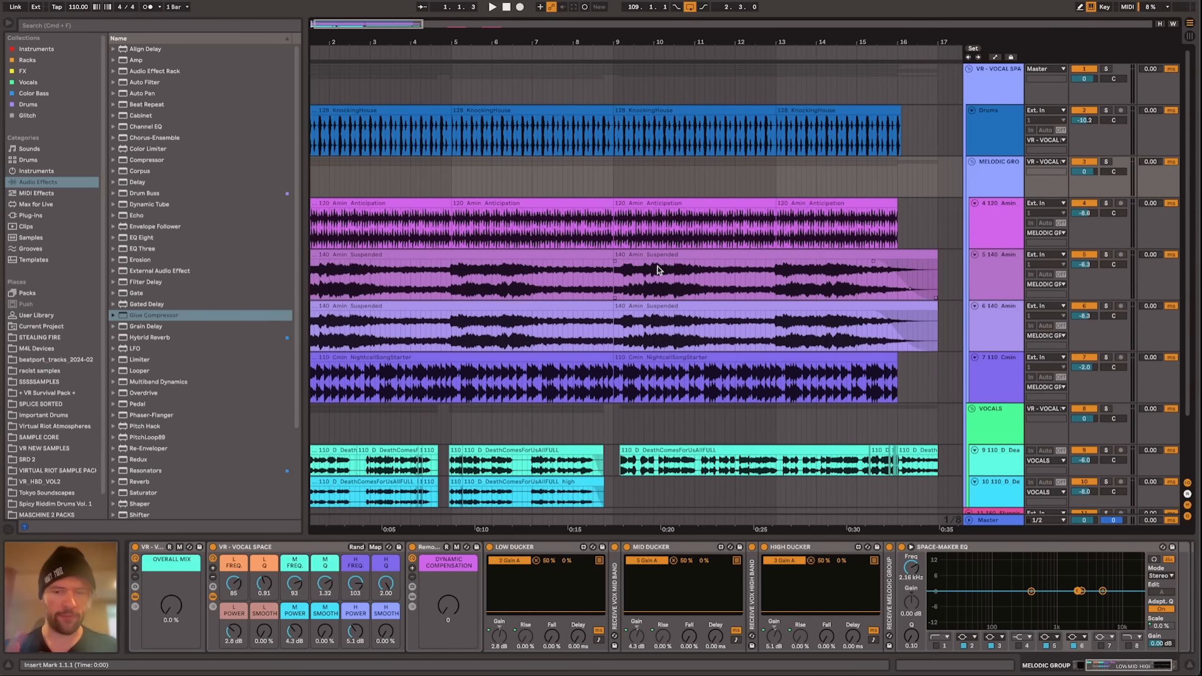
scroll(658, 270, left, 3)
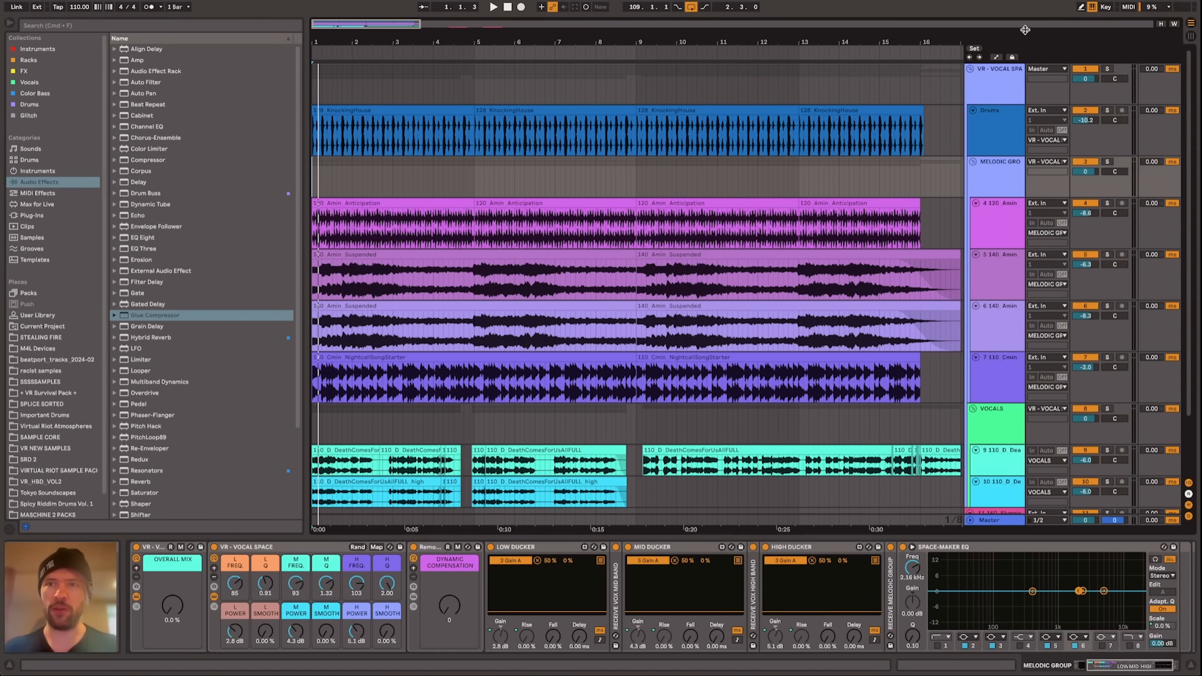
Step: Select the VR - VOCAL SPACE group and locate VR - VOCAL SPACE (3band).als in the User Library
click(994, 70)
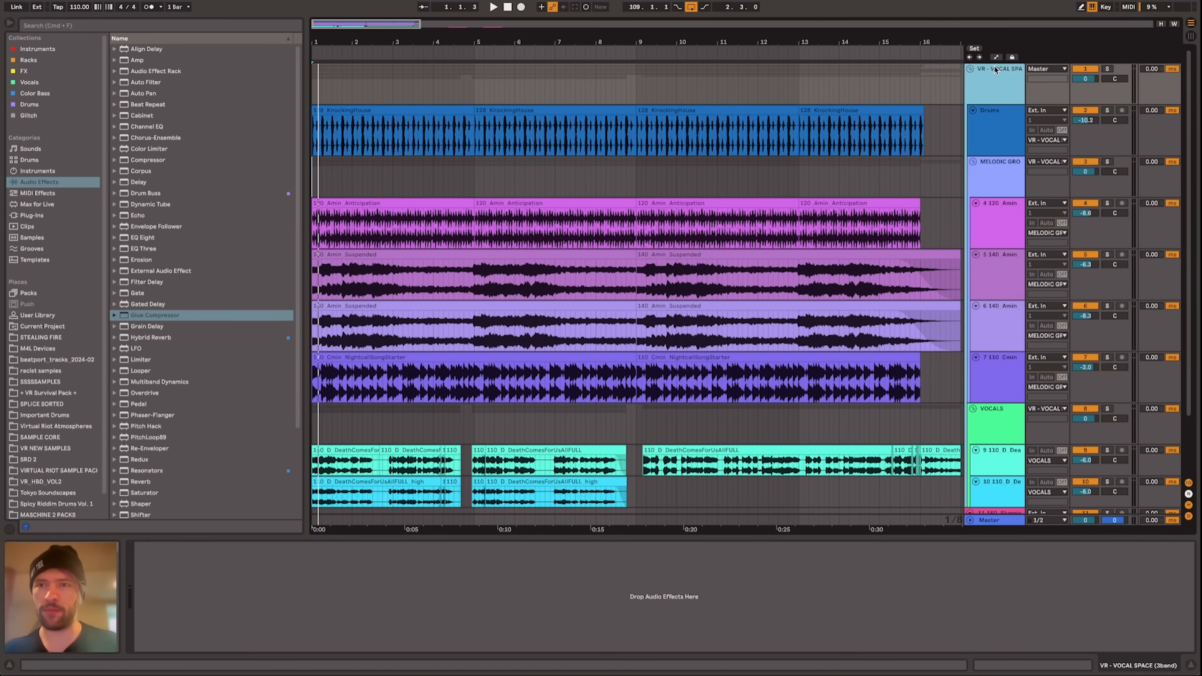
drag(994, 70, 56, 301)
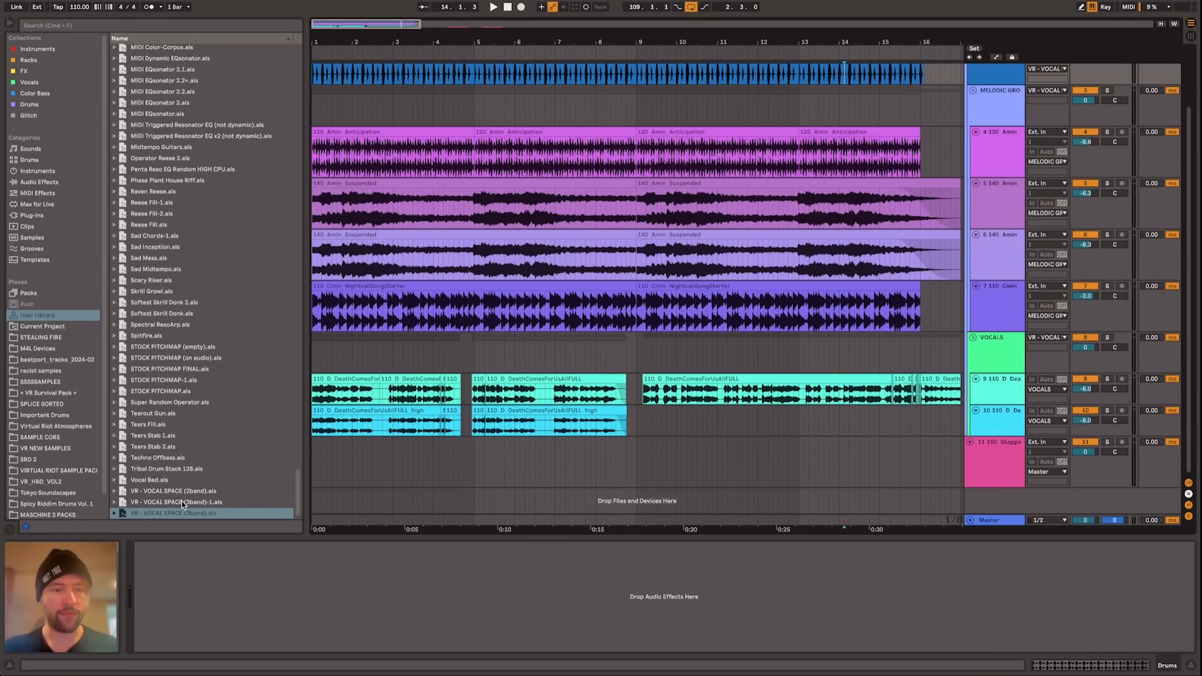
click(177, 511)
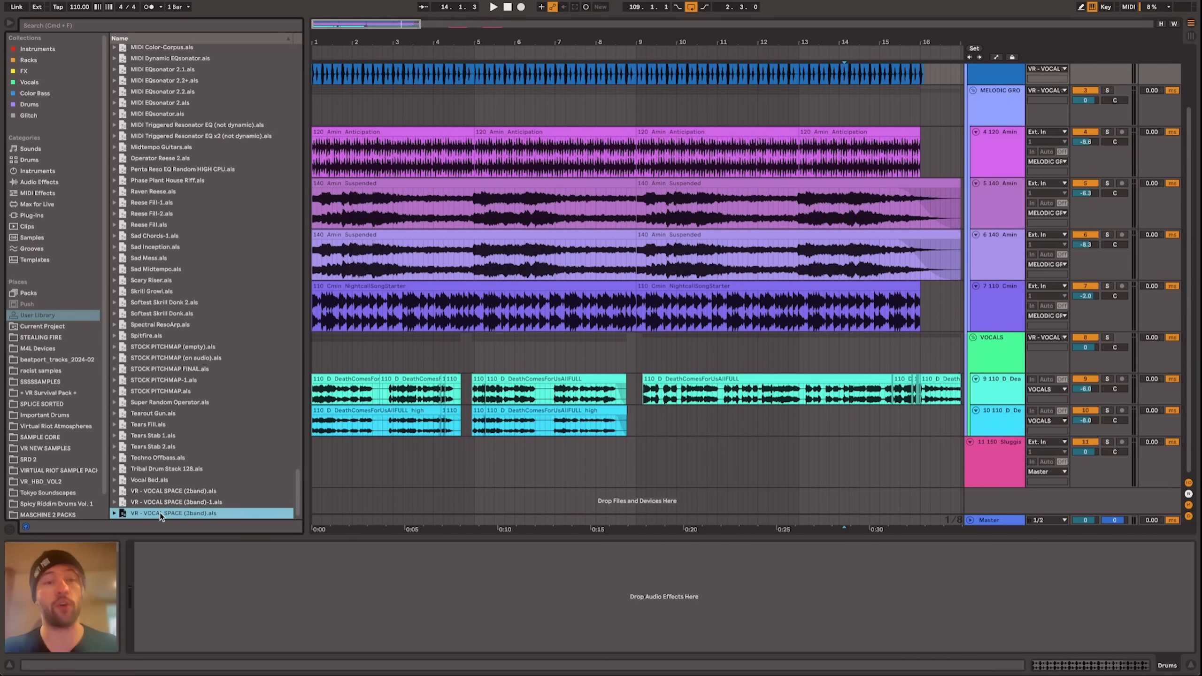
Step: Show the MELODIC GROUP's devices and play the song from the beginning with OVERALL MIX at 0.0 %
scroll(676, 311, up, 3)
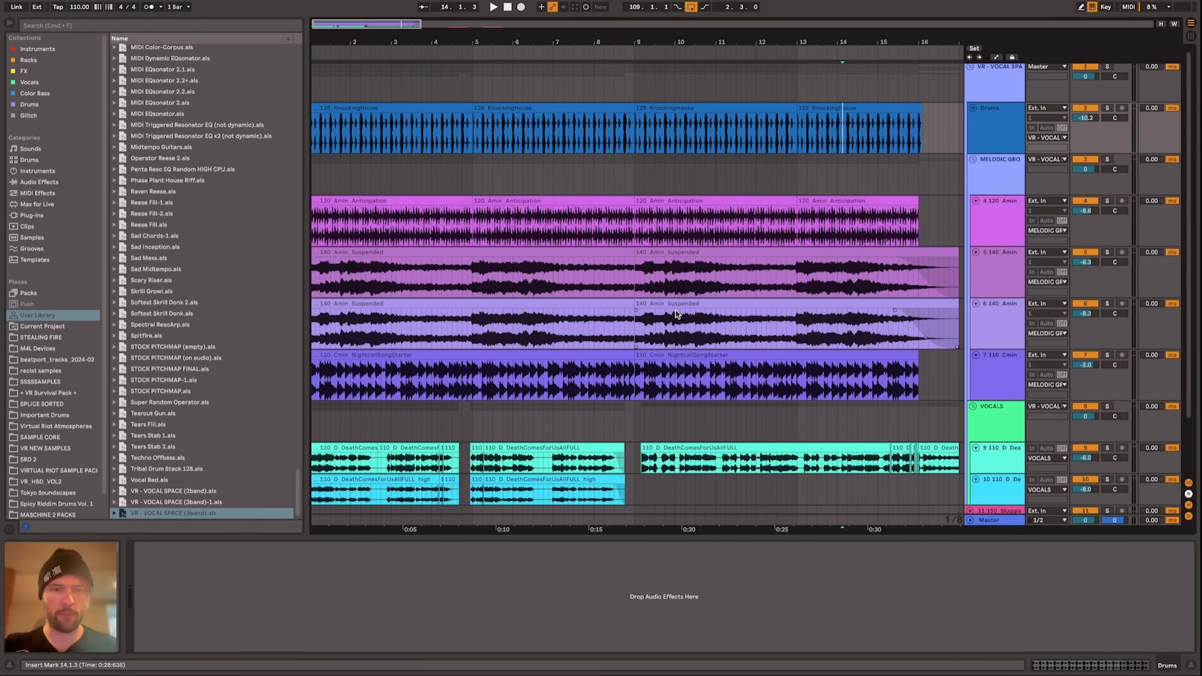
click(997, 90)
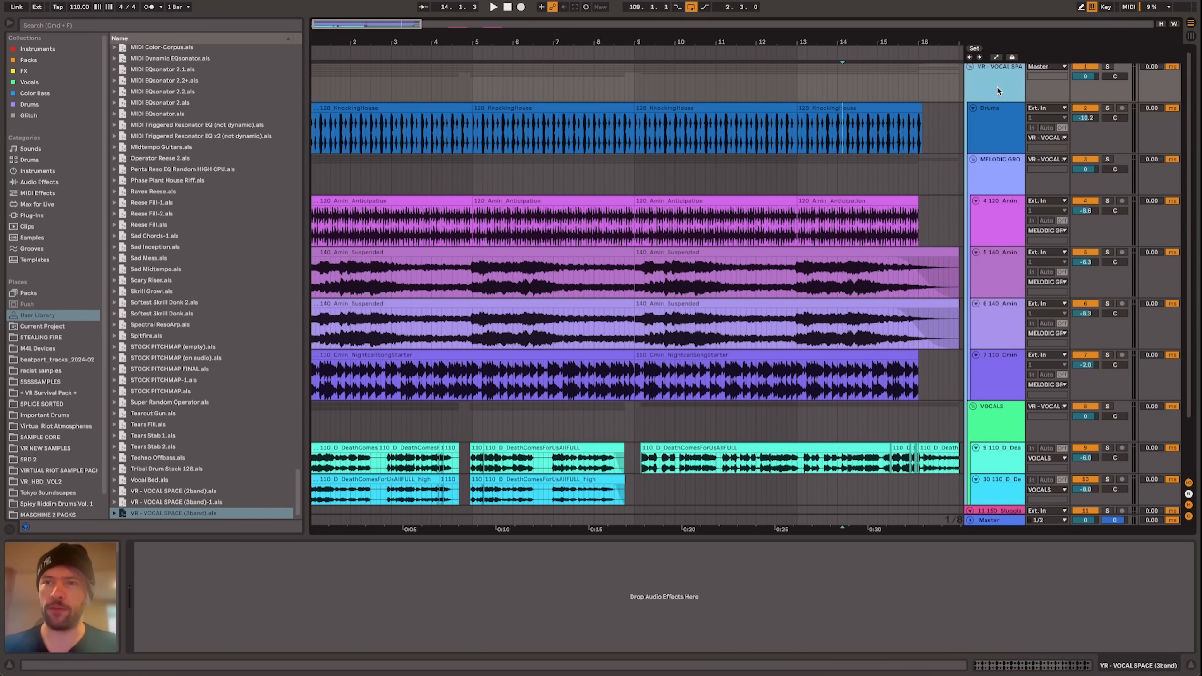
click(552, 158)
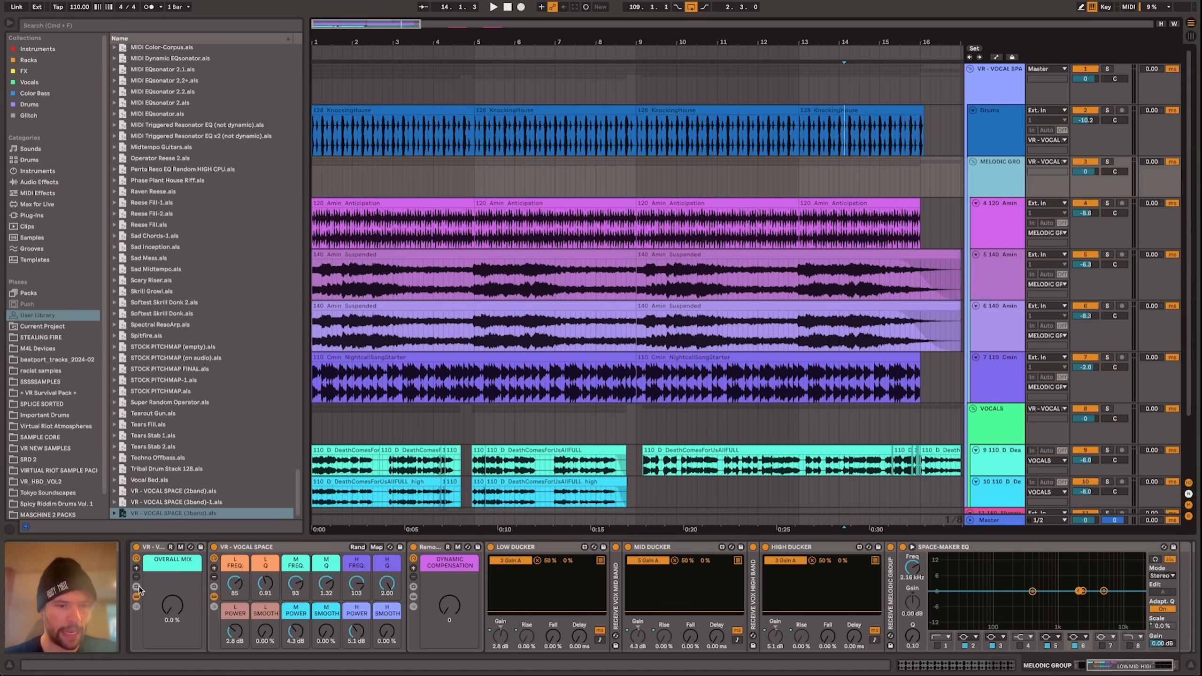
mouse_move(173, 605)
mouse_down()
mouse_move(172, 568)
mouse_move(172, 605)
mouse_up()
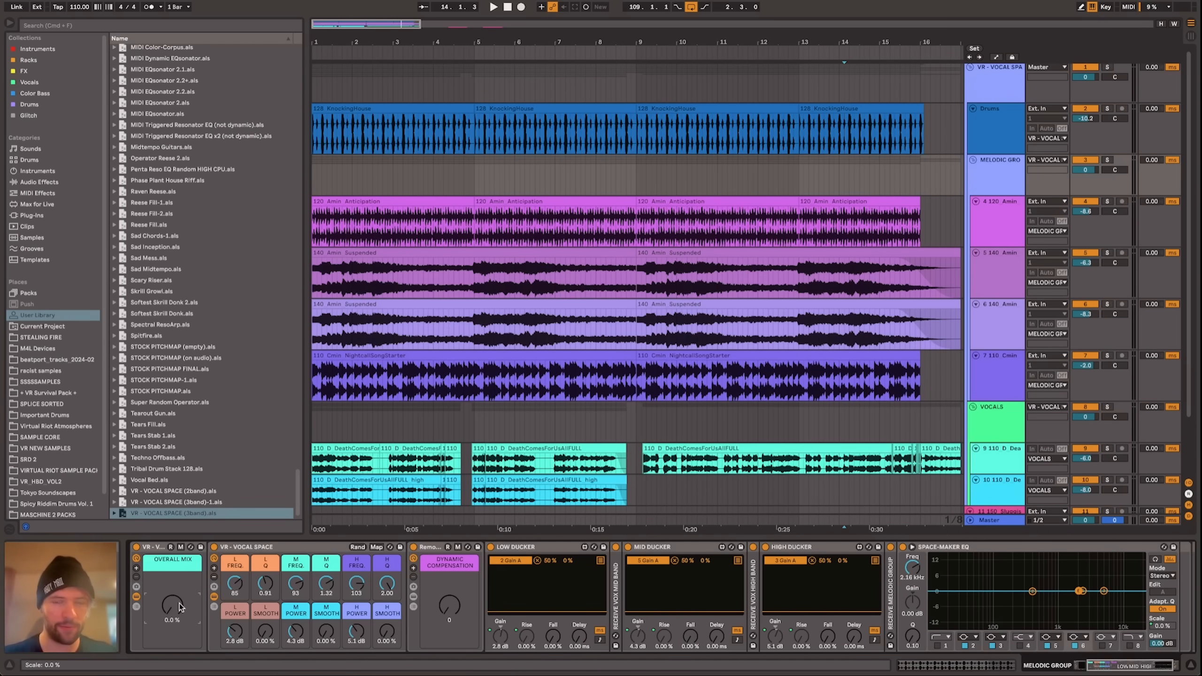
click(327, 201)
click(312, 173)
key(space)
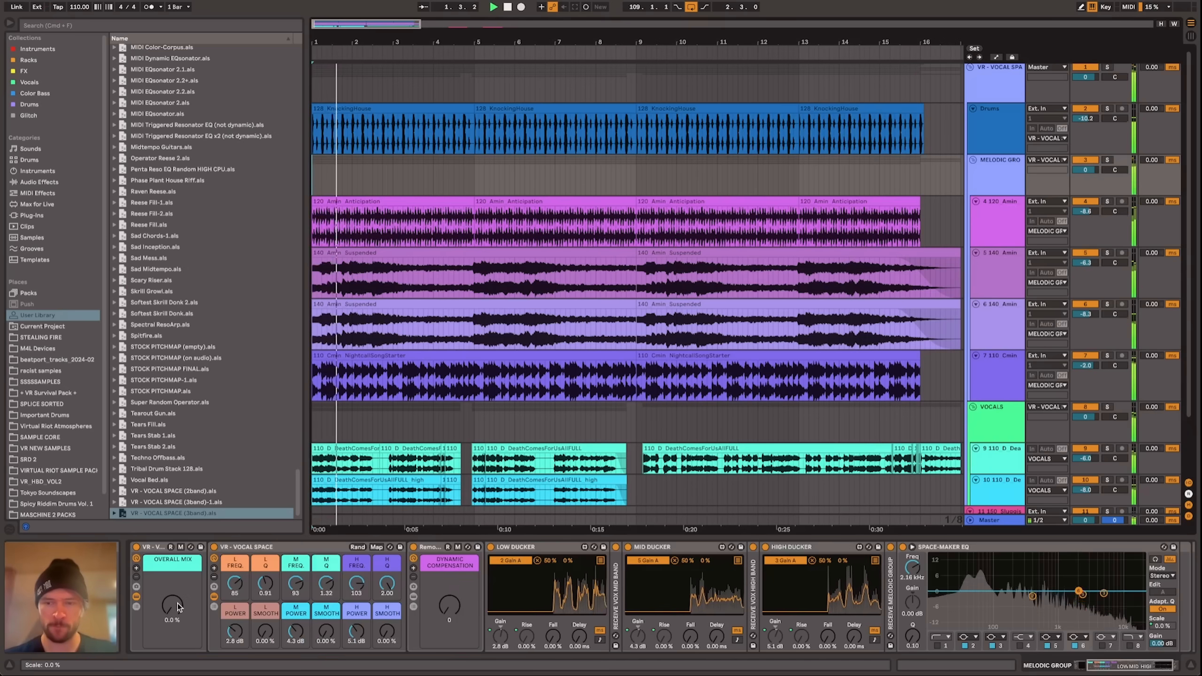
mouse_move(178, 606)
mouse_down()
mouse_move(178, 482)
mouse_move(178, 606)
mouse_up()
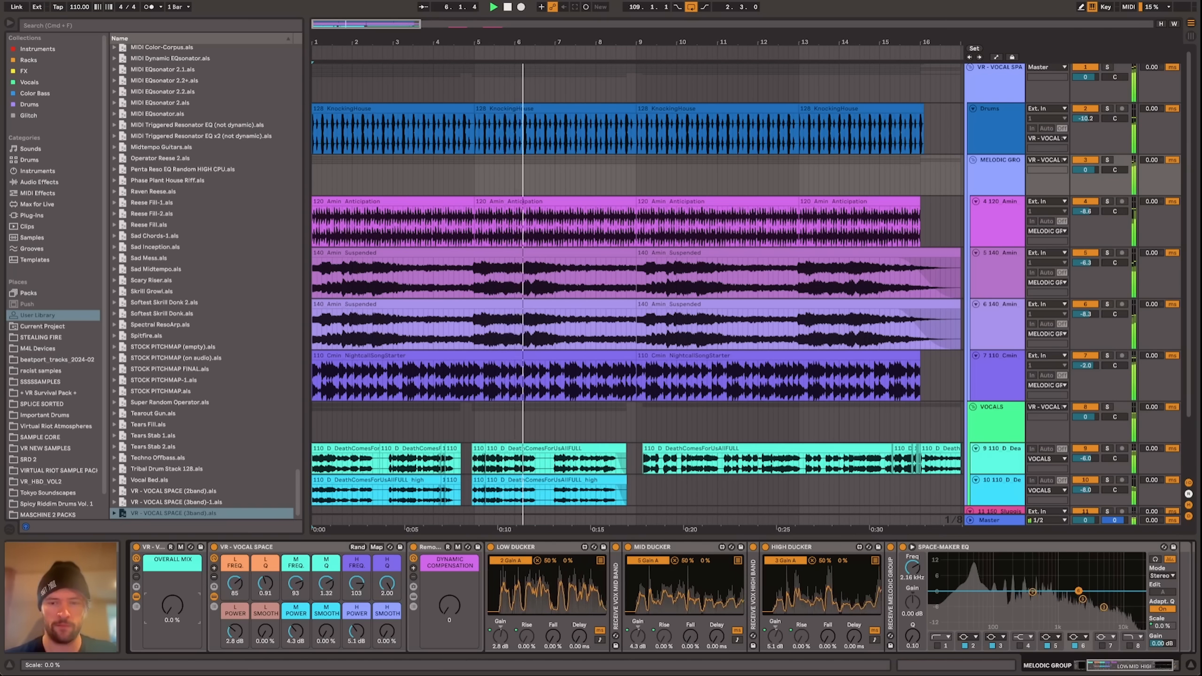
Step: Raise the MELODIC GROUP's OVERALL MIX to 200 %, audition it from the beginning, and settle the mix at 150 %
drag(172, 606, 172, 507)
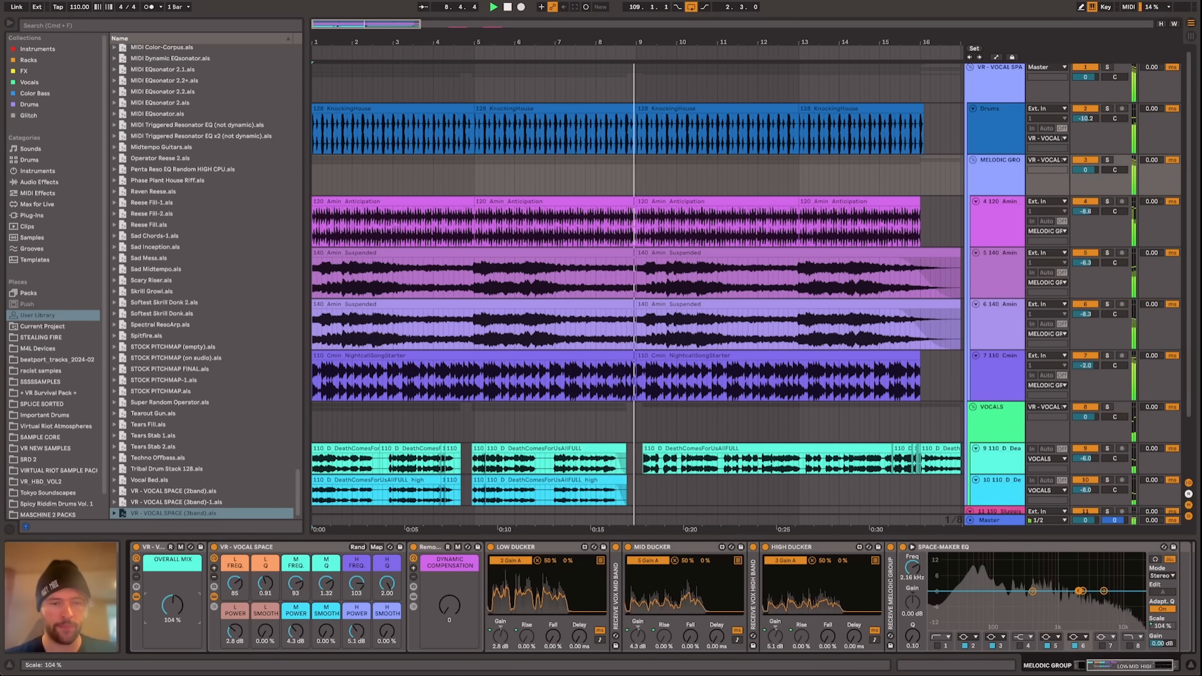
key(space)
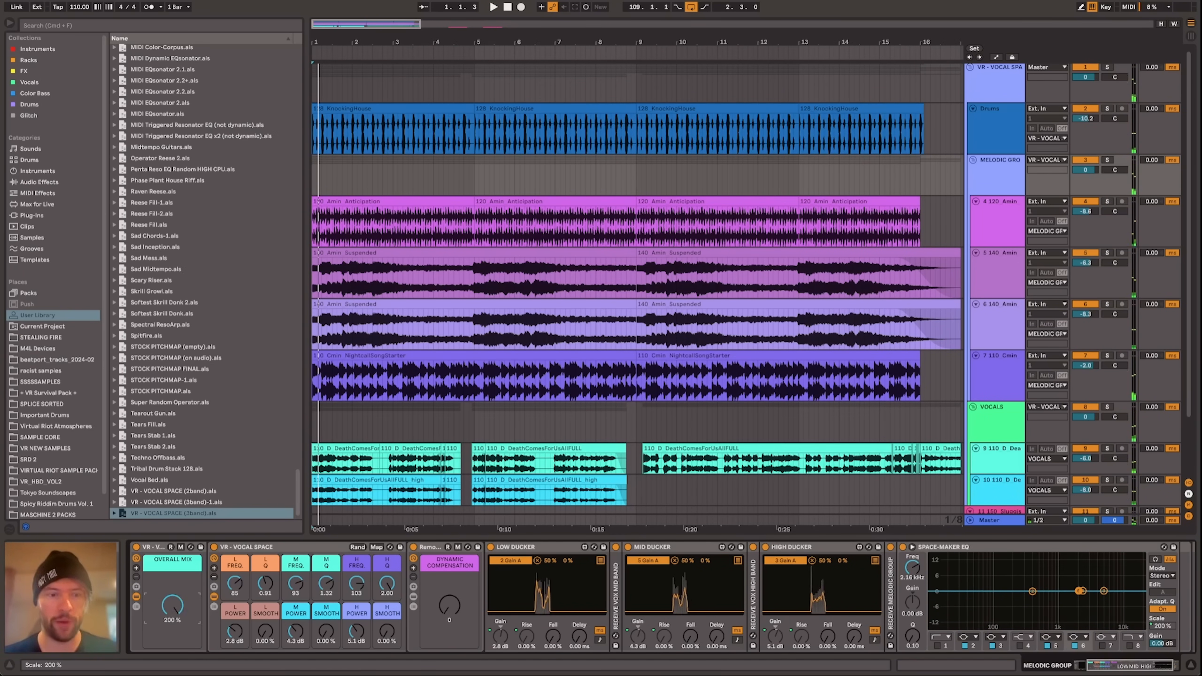
key(space)
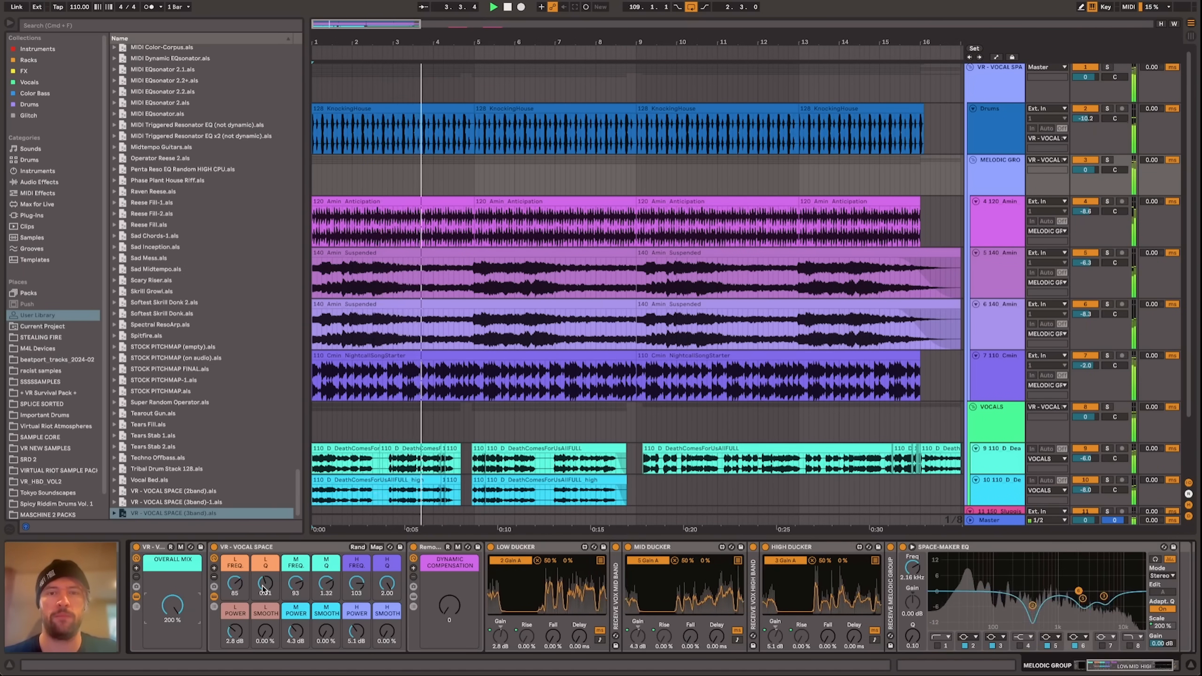
key(space)
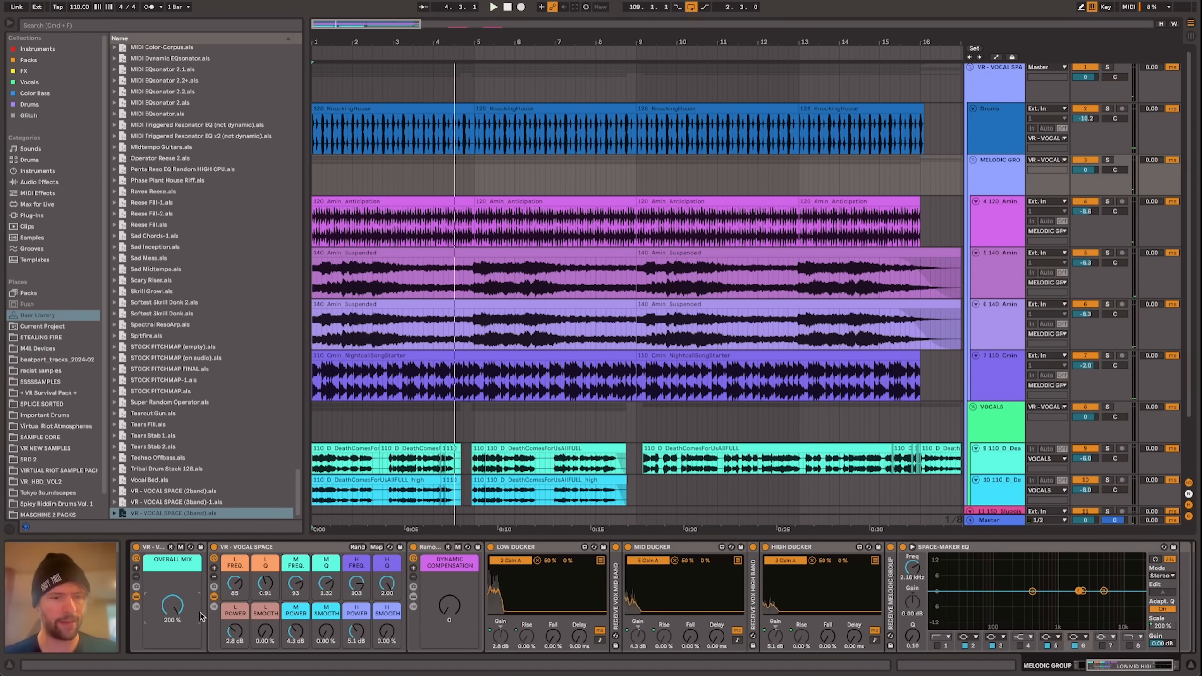
drag(173, 605, 174, 610)
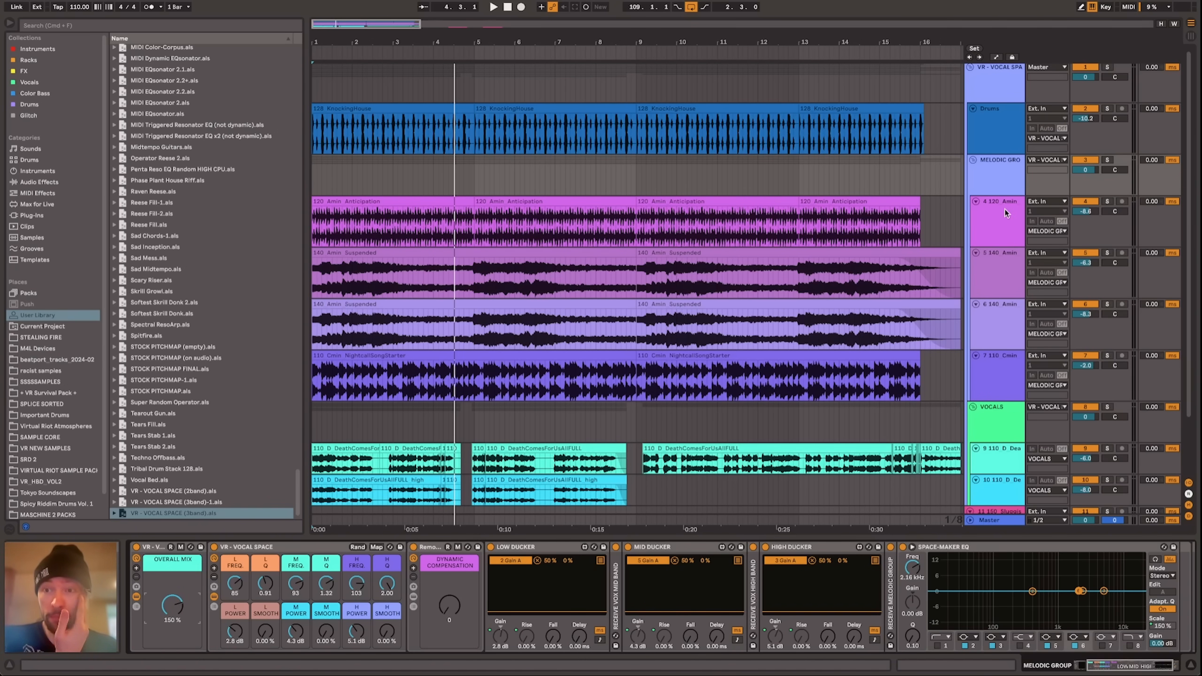
Step: Examine the DYNAMIC COMPENSATION and VR - VOCAL SPACE racks on the MELODIC GROUP
click(990, 179)
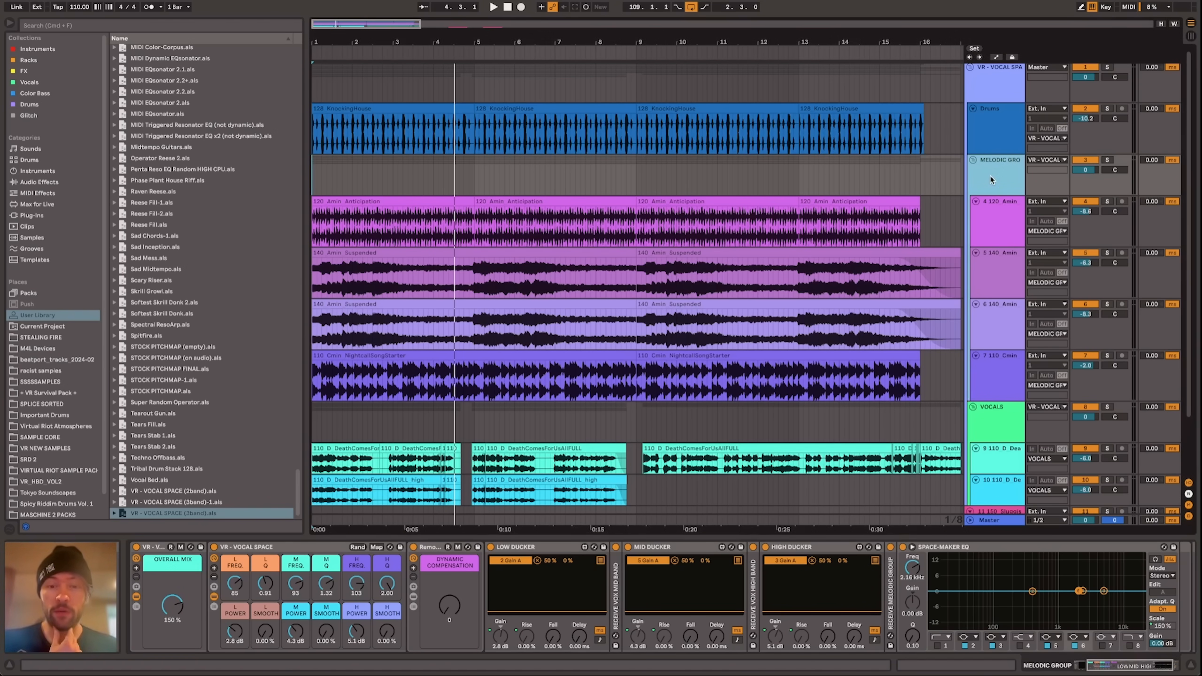
click(433, 548)
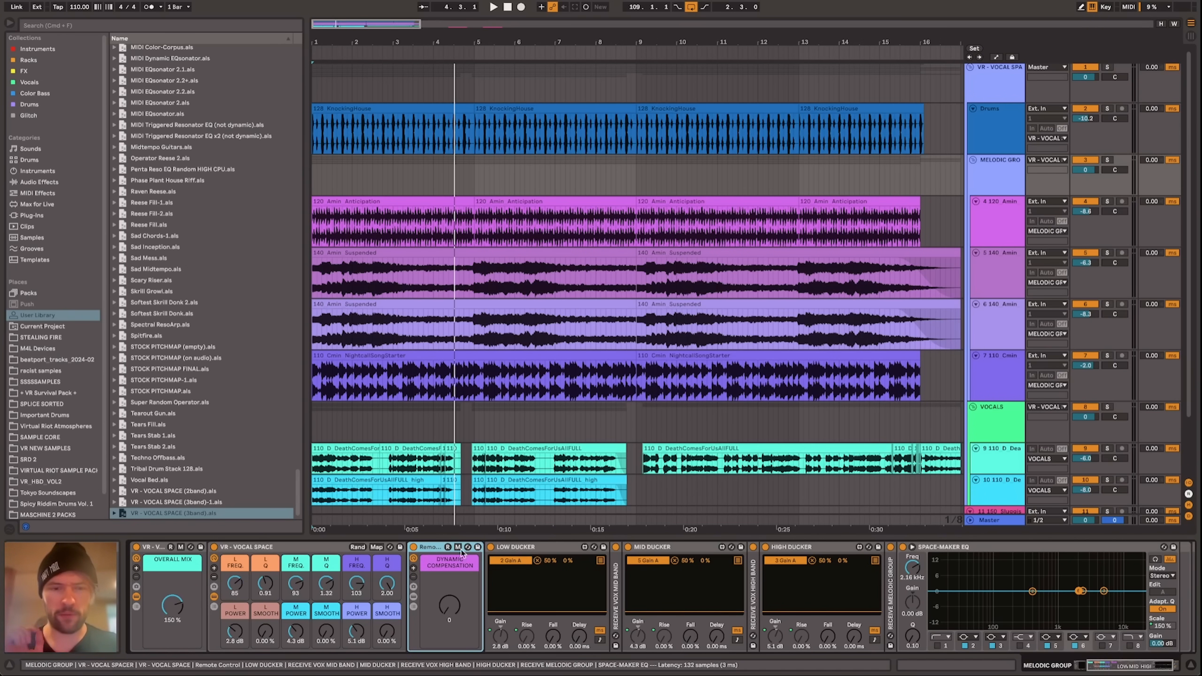
click(268, 547)
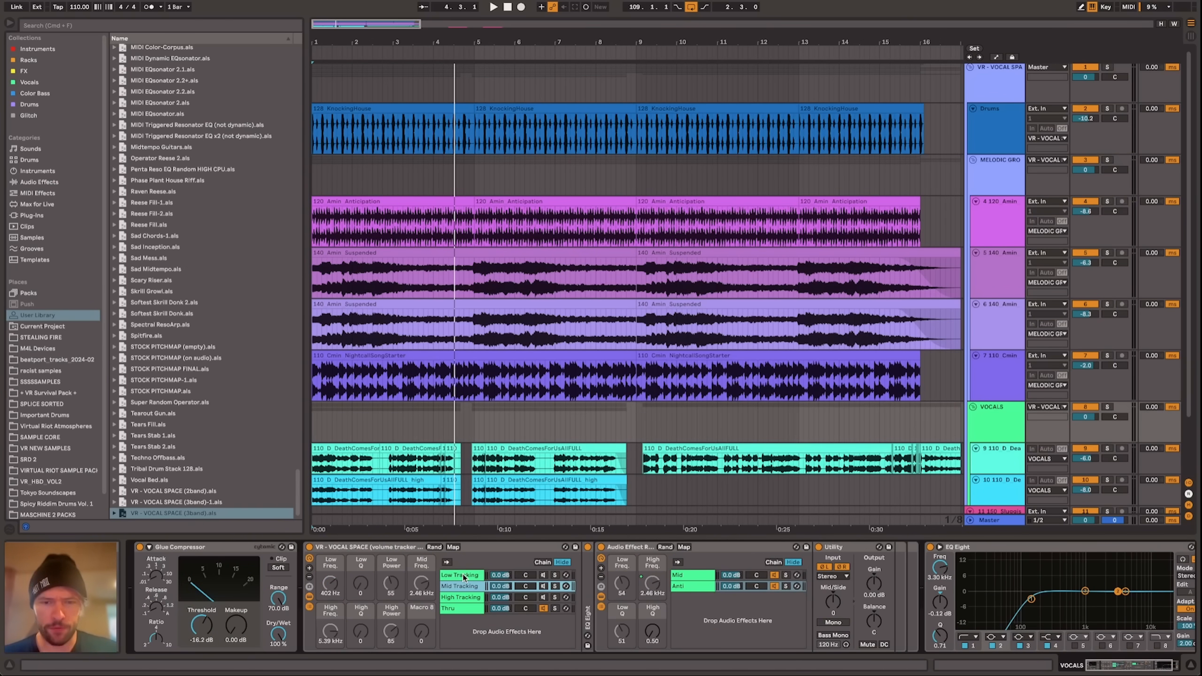
Step: Examine the Low, Mid and High Tracking chains on VOCALS and compare them with the MELODIC GROUP's SPACE-MAKER EQ
click(464, 575)
click(462, 586)
click(461, 597)
click(458, 585)
click(457, 576)
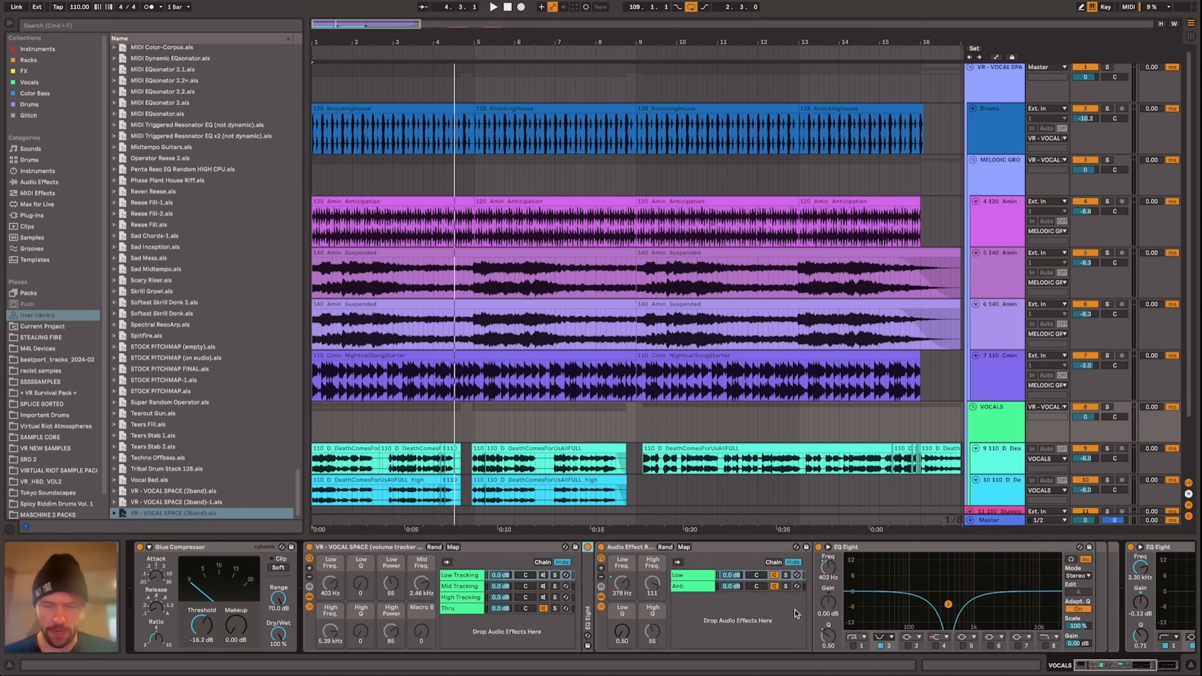
click(1009, 175)
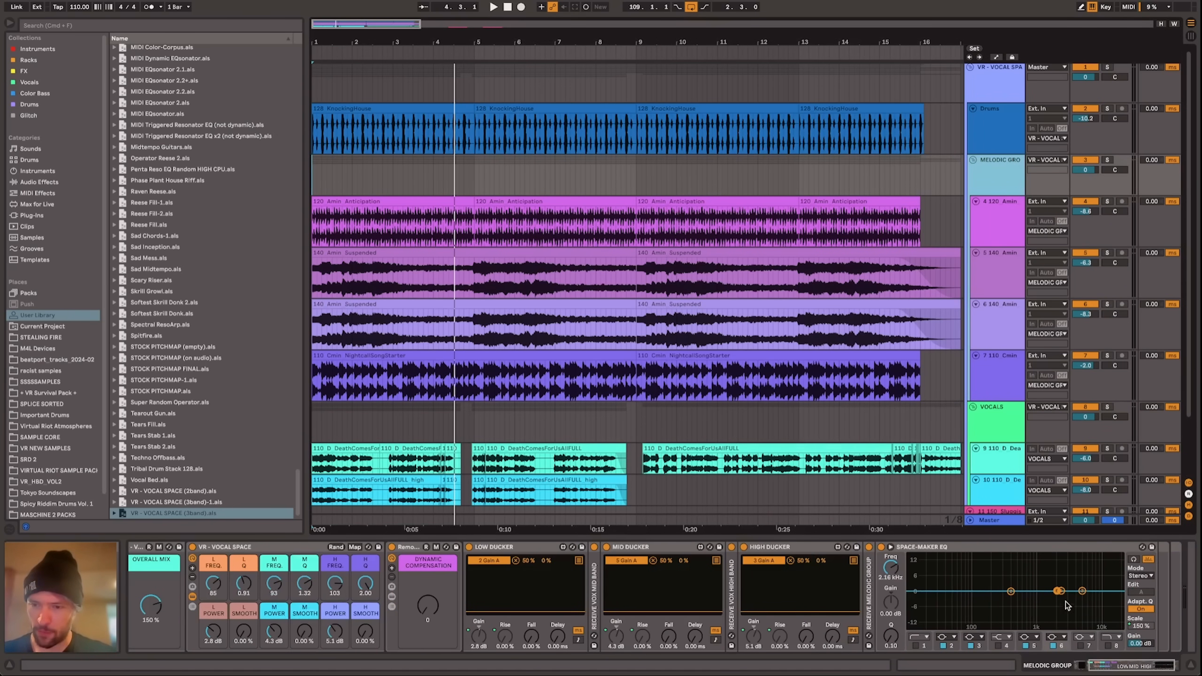
click(993, 408)
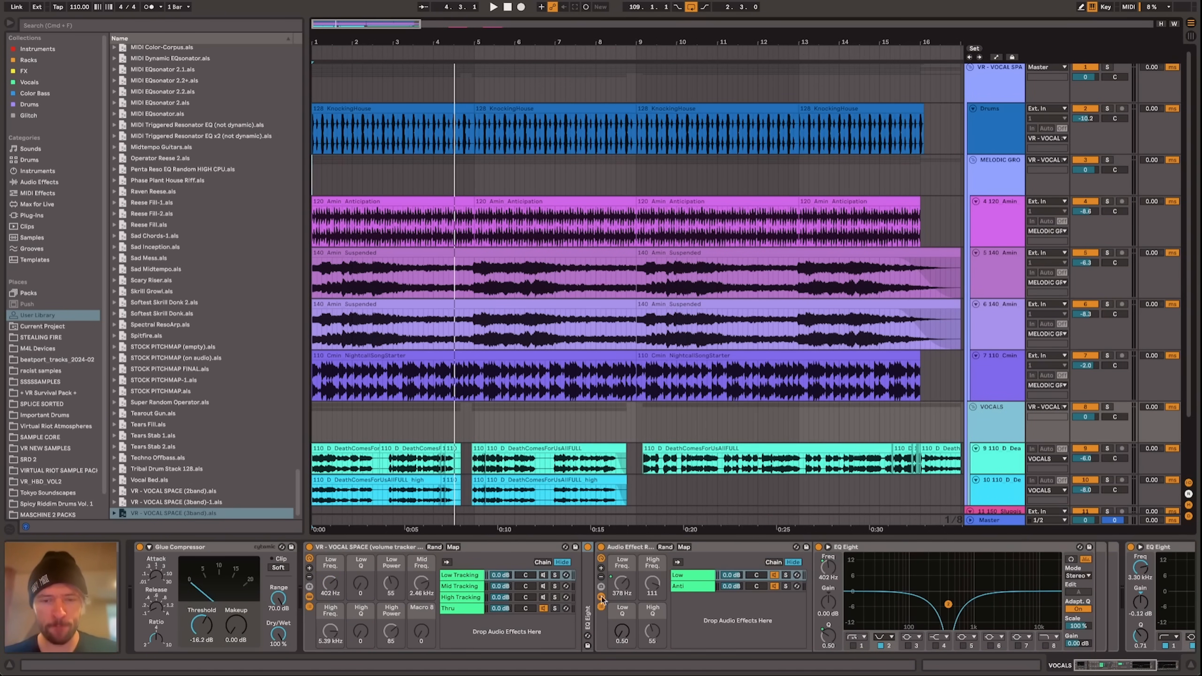
Step: Show the MELODIC GROUP's devices and lower L FREQ in the VR - VOCAL SPACE rack to 0
click(998, 215)
click(998, 172)
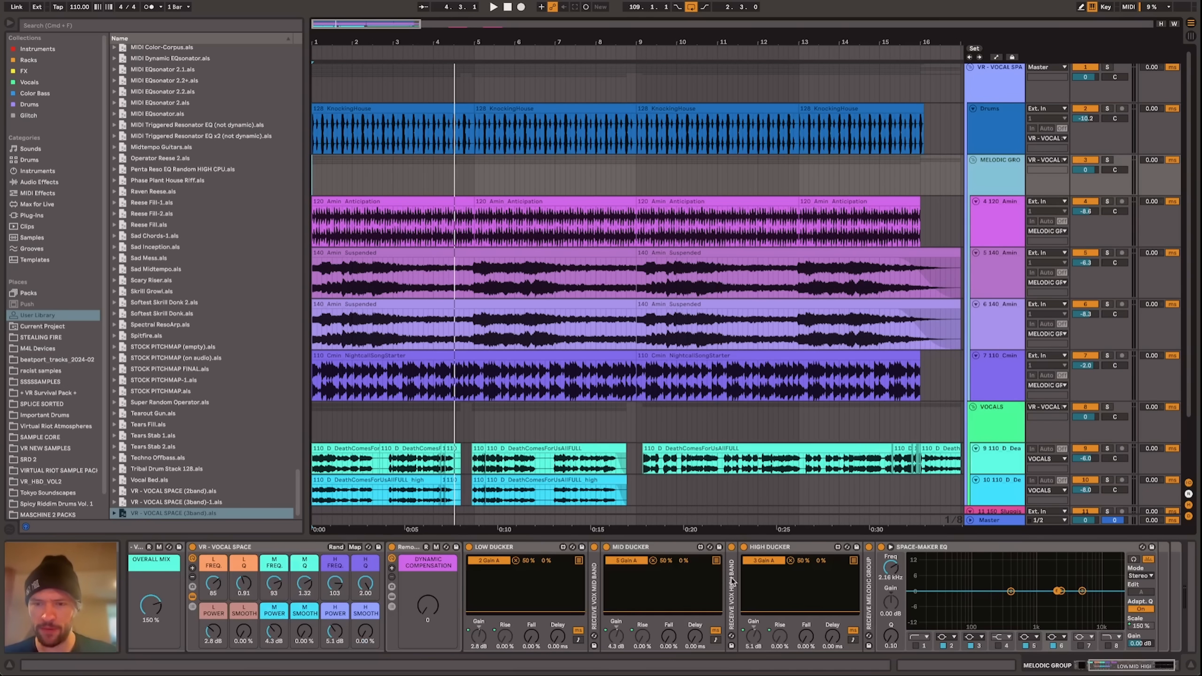
drag(206, 579, 206, 611)
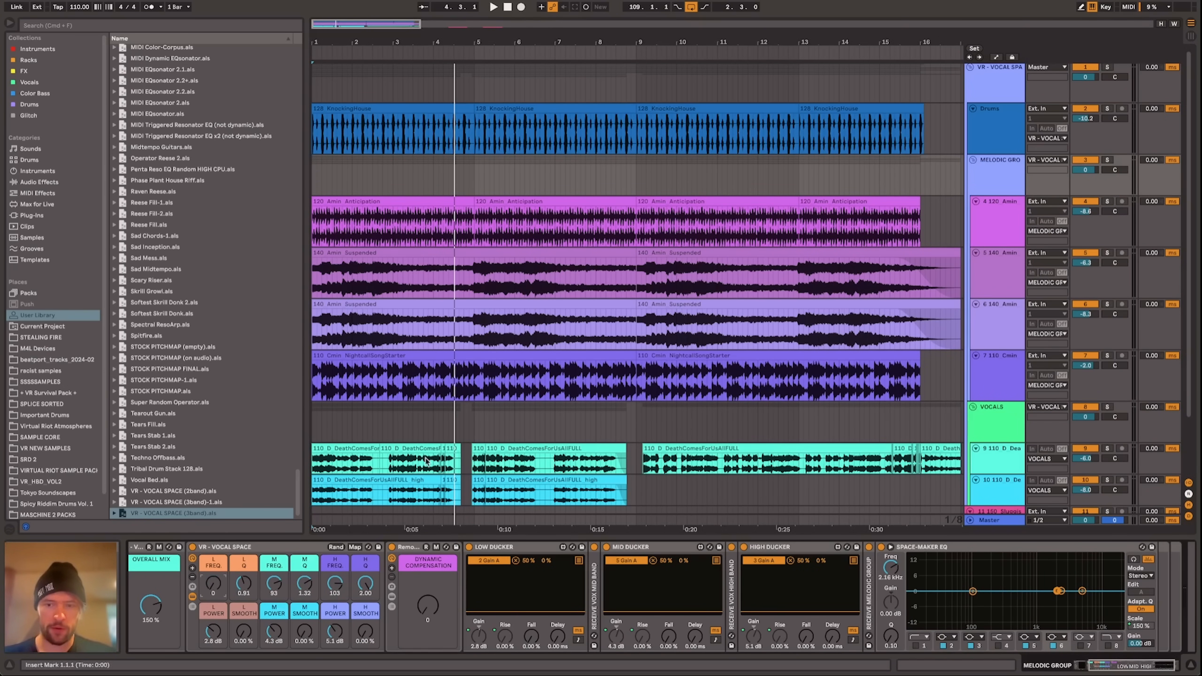
Step: Examine the Low and Anti chains inside the Low Tracking chain on VOCALS, including their EQ Eight and Utility
click(986, 419)
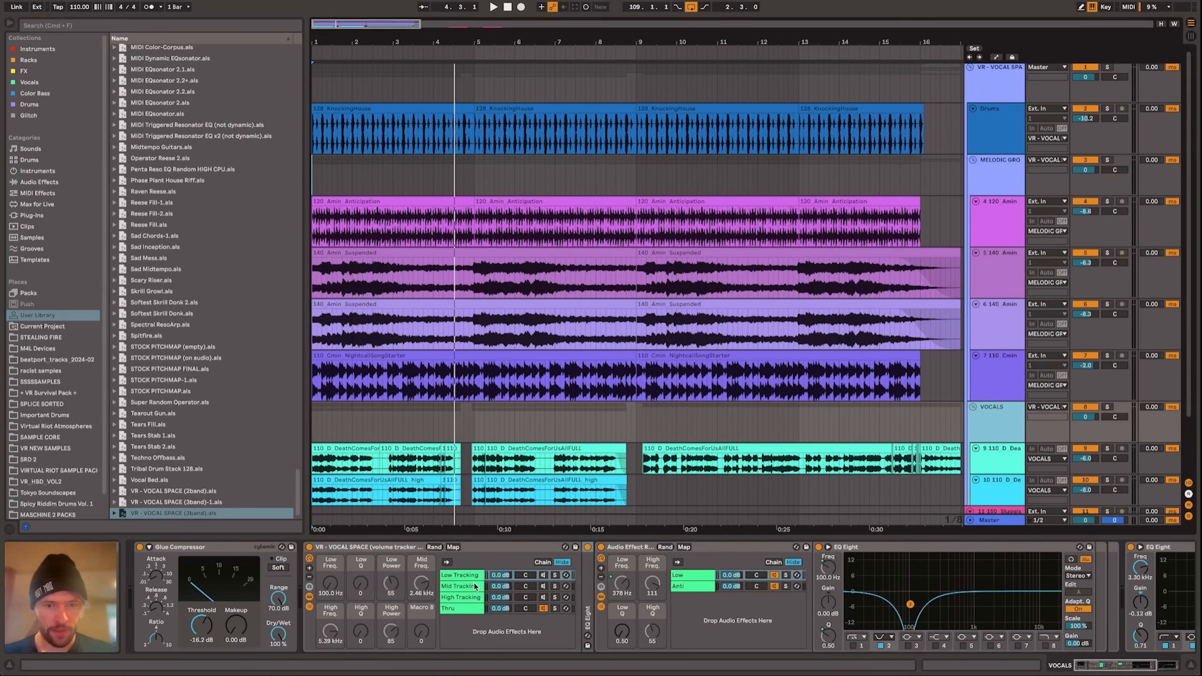
click(523, 571)
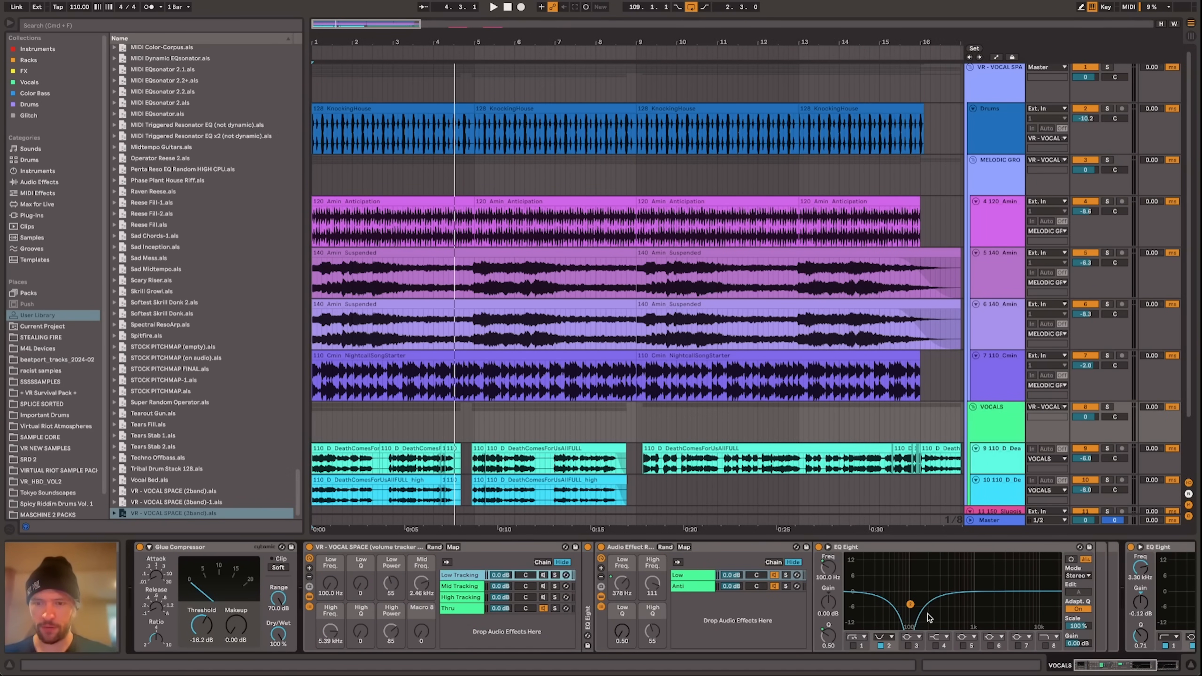
click(699, 588)
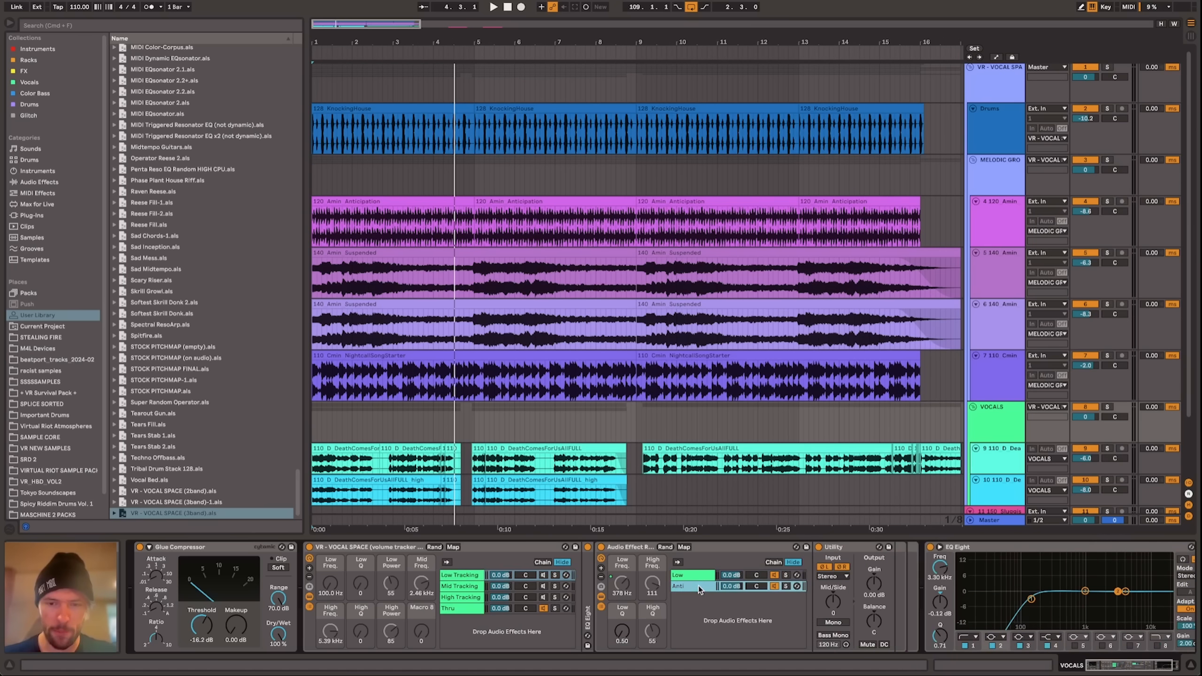
scroll(817, 556, right, 3)
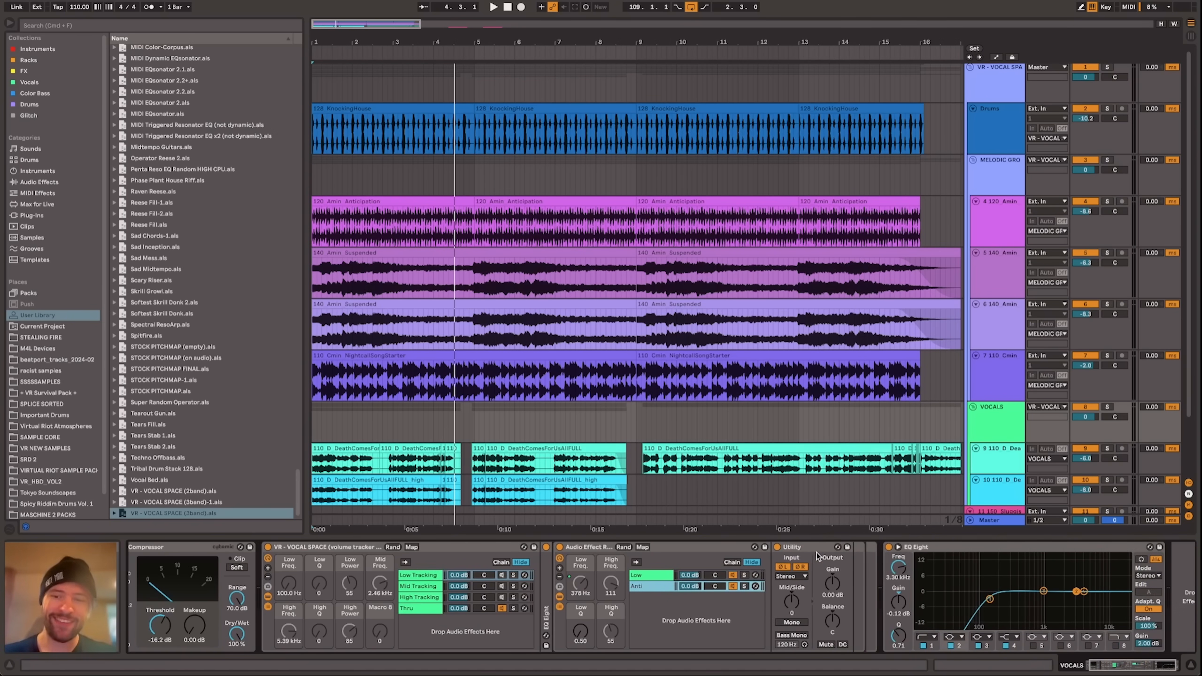
click(646, 575)
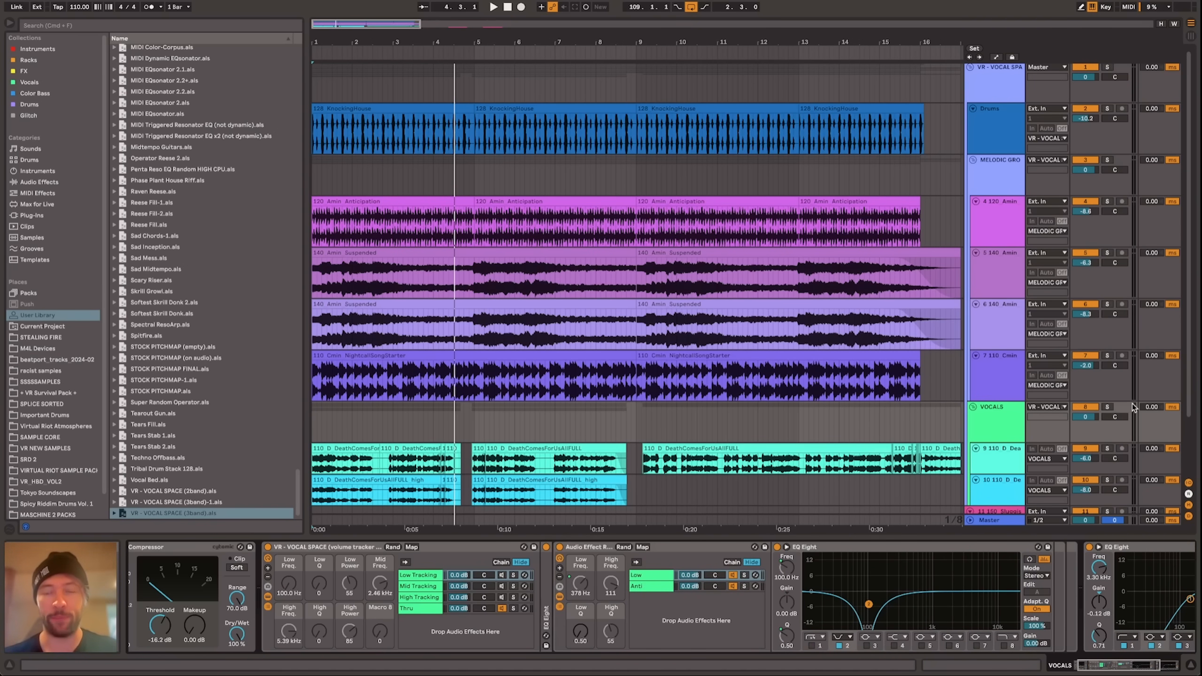
Step: Play the song briefly from the beginning while watching the MELODIC GROUP's duckers and SPACE-MAKER EQ
click(1007, 175)
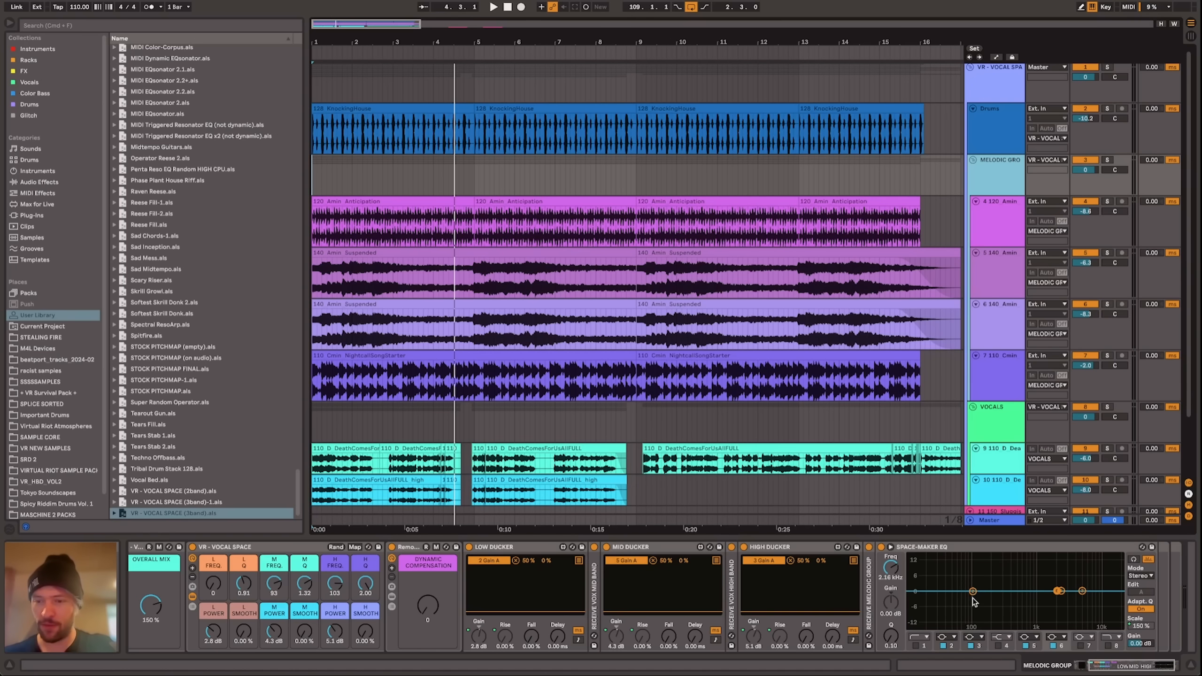
key(space)
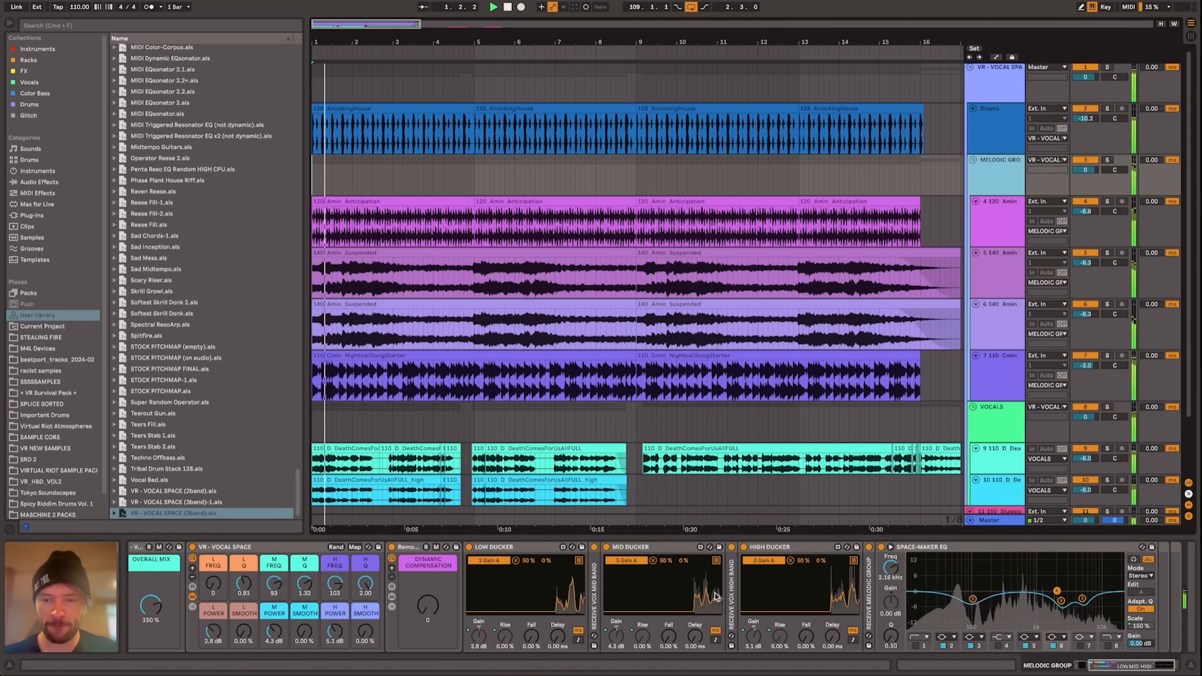
key(space)
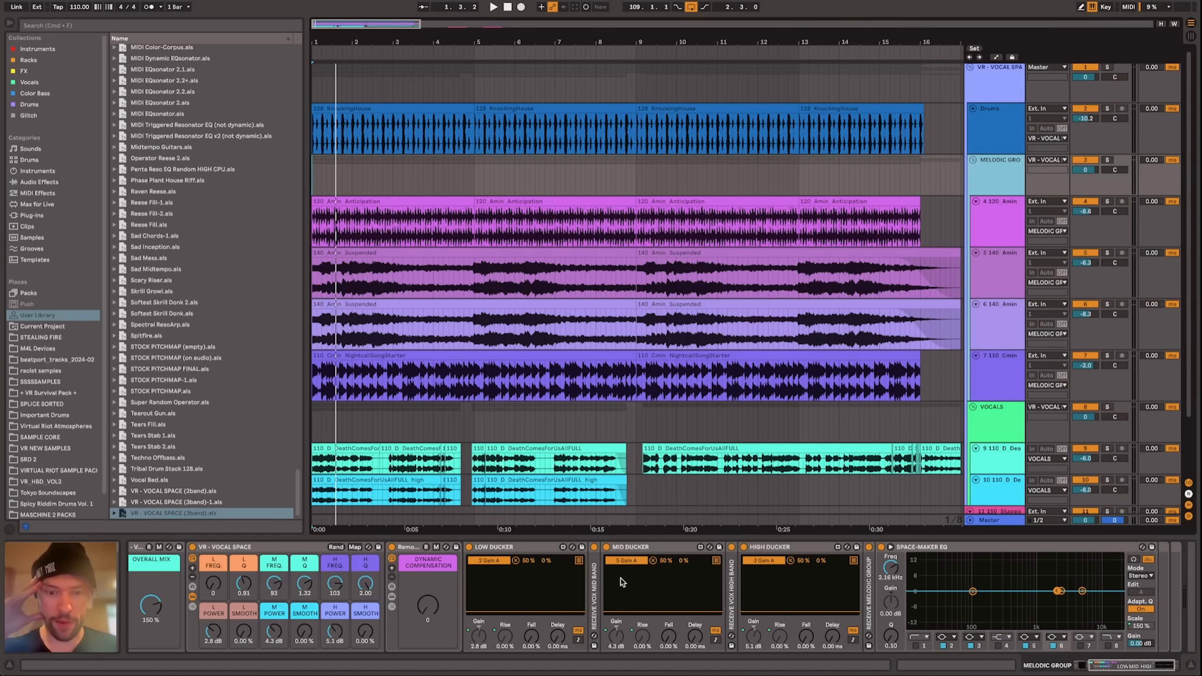
Step: Unfold the RECEIVE VOX MID BAND and HIGH BAND gates and check the mid gate's VOCALS sidechain source, keeping Mid Tracking | Post FX
double_click(594, 583)
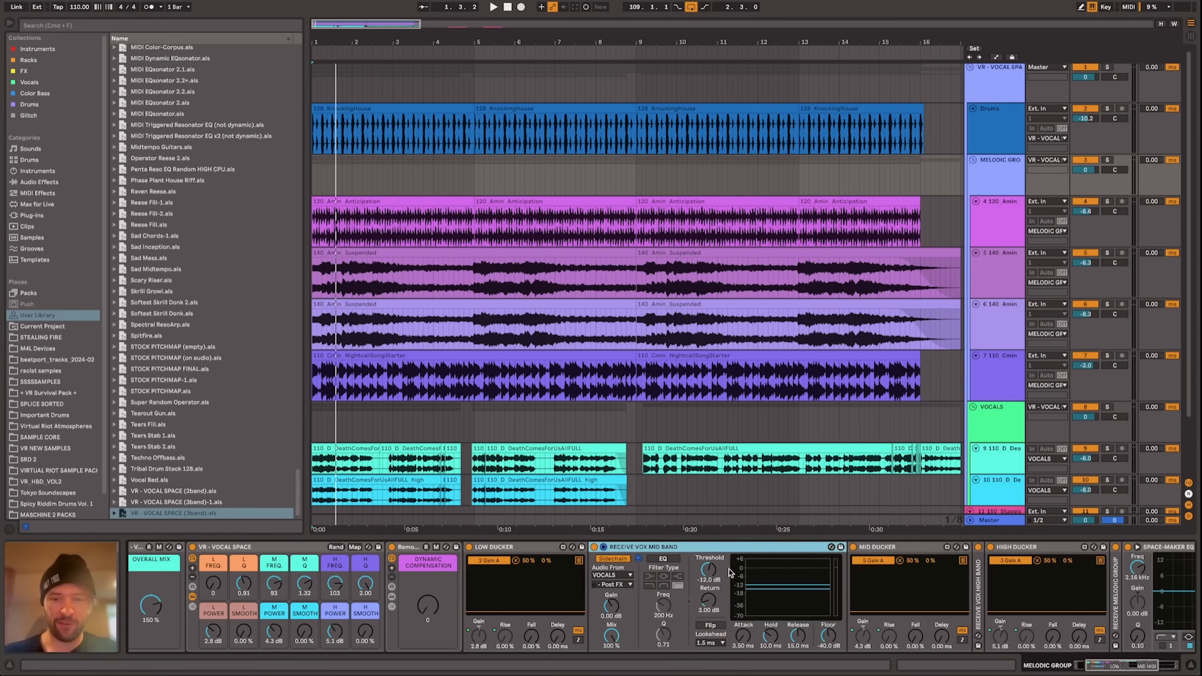
double_click(978, 575)
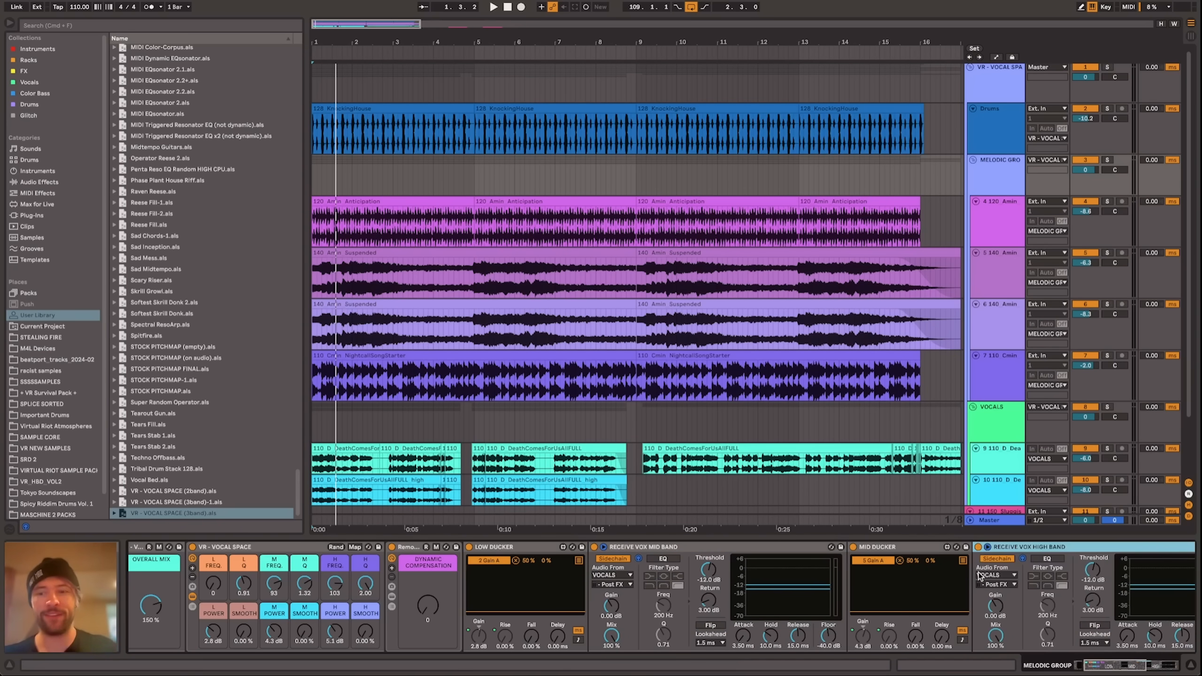
click(622, 575)
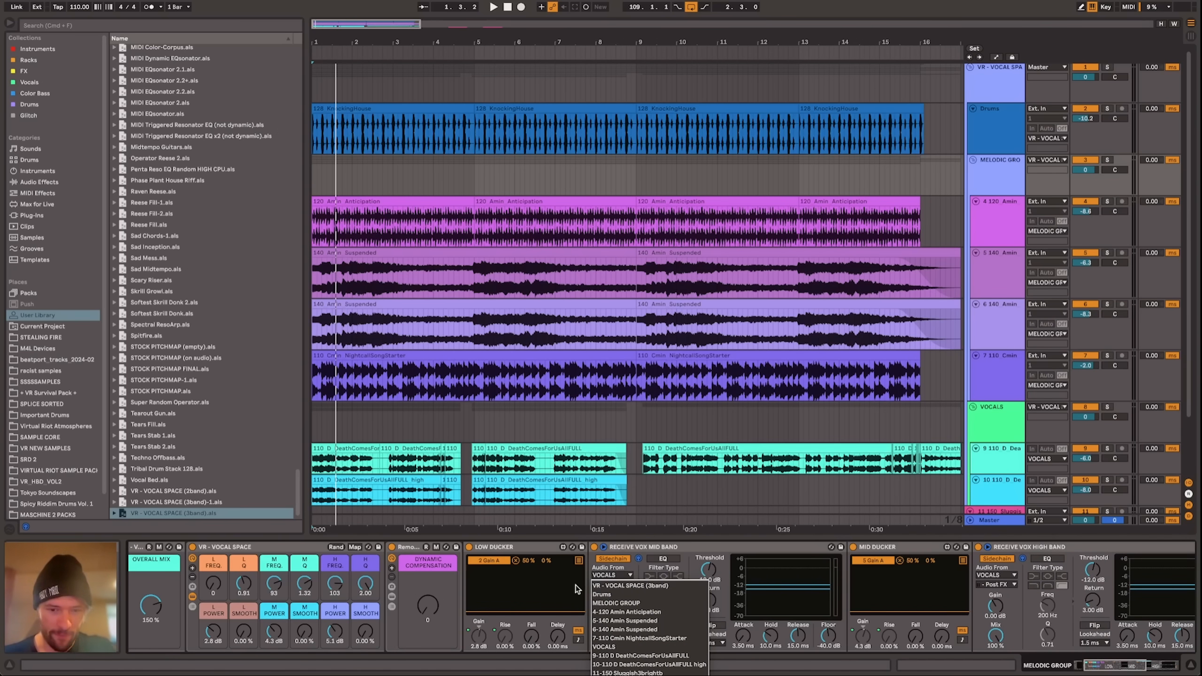
click(622, 573)
click(619, 587)
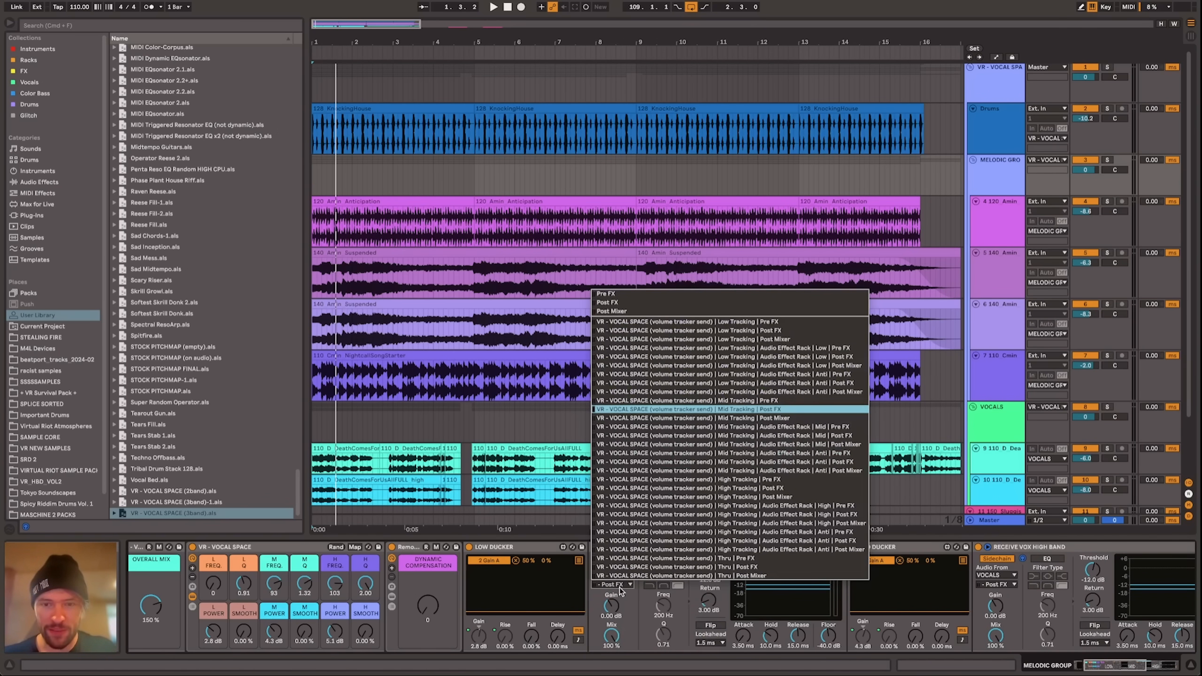
click(756, 410)
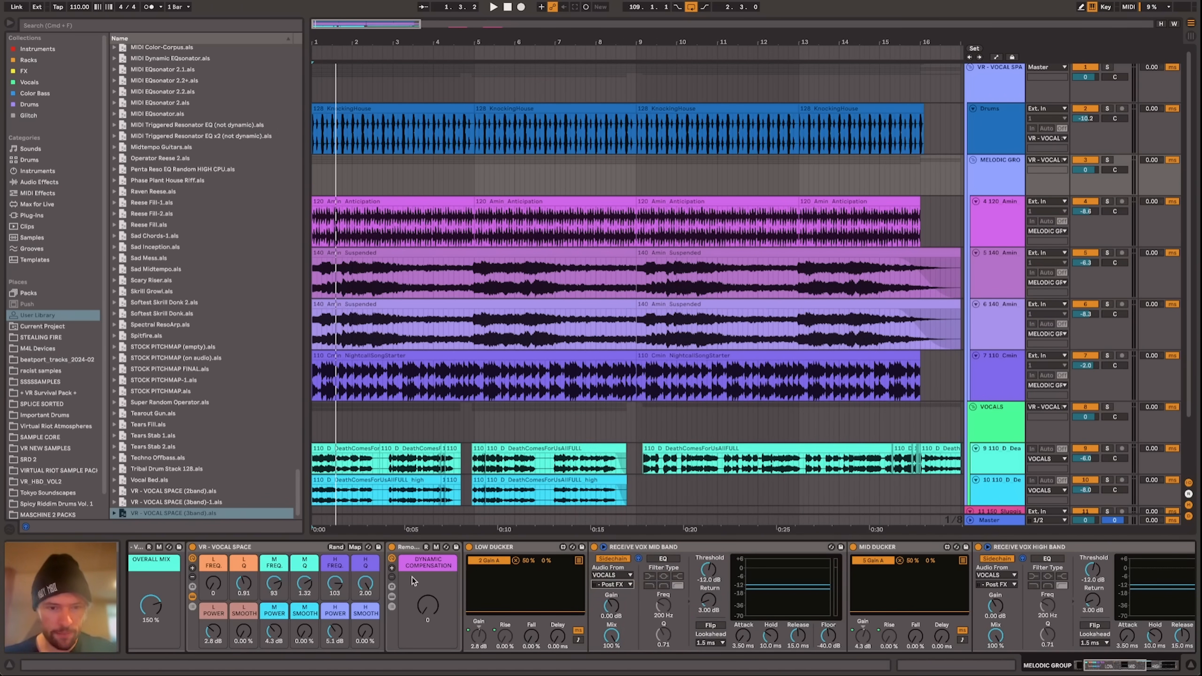
Step: Check the RECEIVE VOX HIGH BAND gate's sidechain source, keeping High Tracking | Post FX
scroll(757, 582, right, 5)
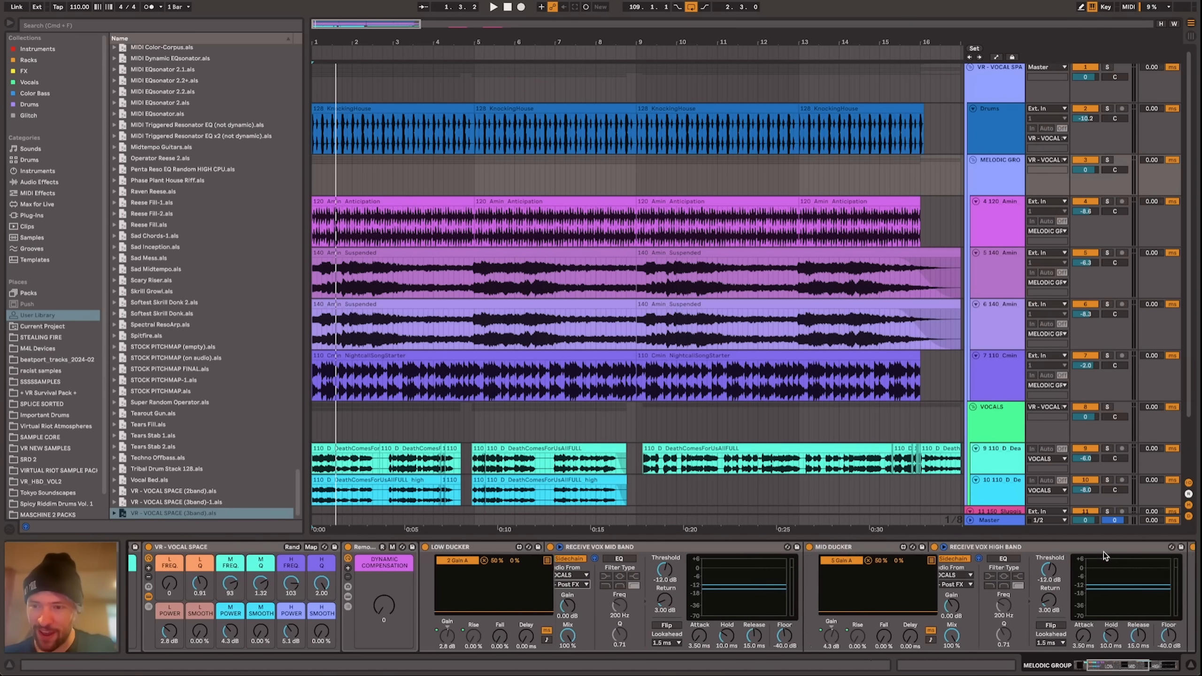
click(757, 585)
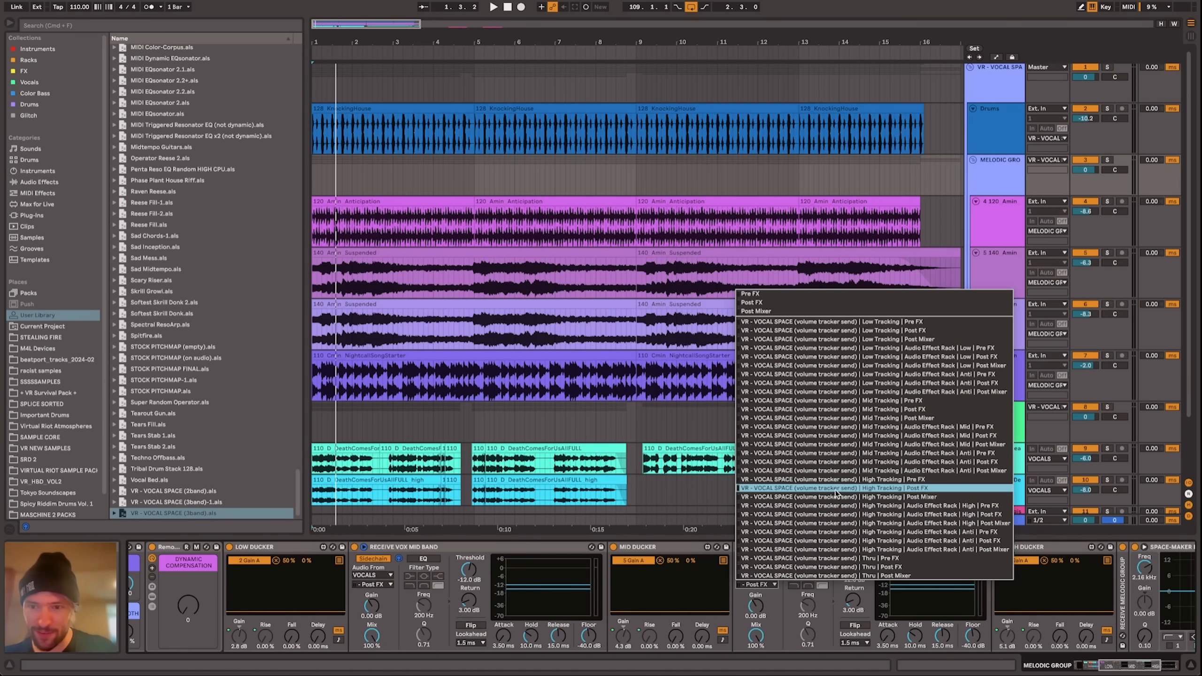
click(836, 488)
Step: Fold ShaperBox 3 on the MELODIC GROUP and review the RECEIVE MELODIC GROUP gate and SPACE-MAKER EQ
scroll(757, 586, right, 10)
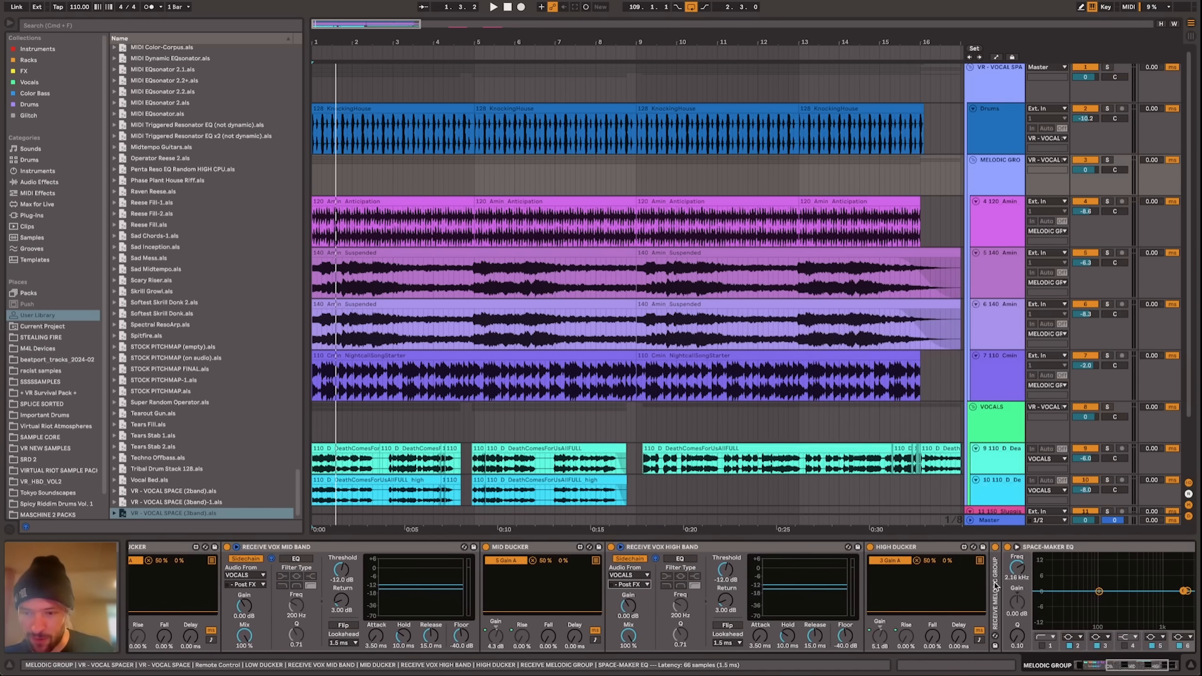
scroll(586, 582, left, 15)
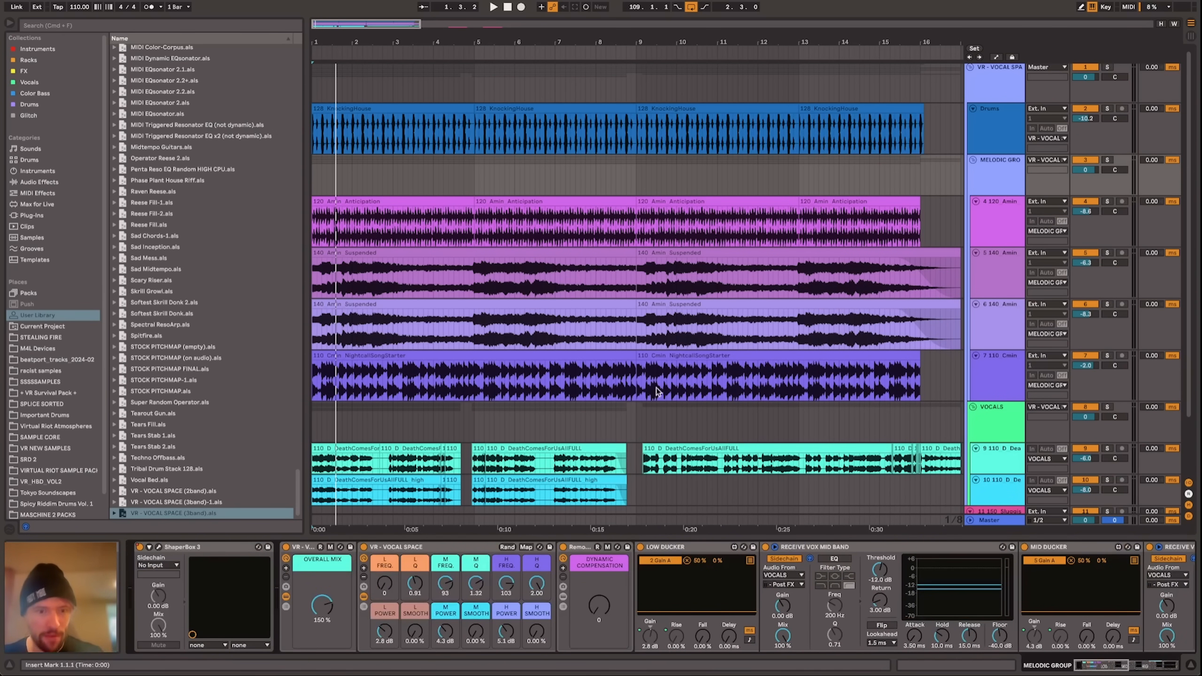
double_click(171, 550)
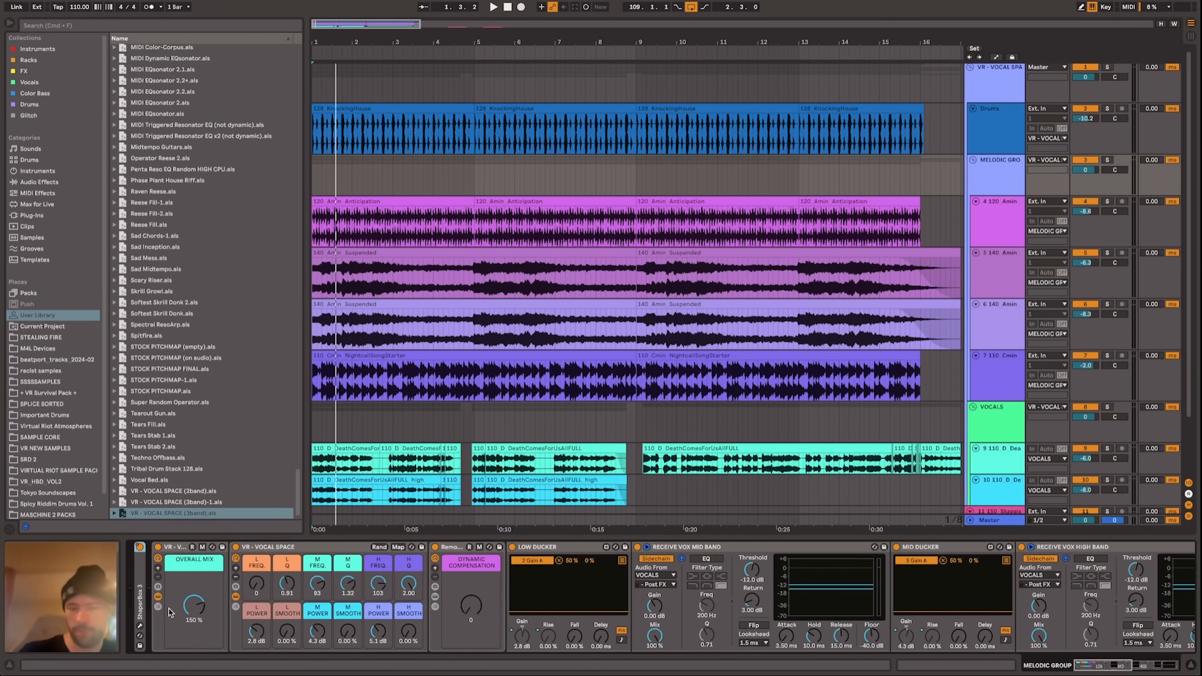
scroll(1058, 641, right, 10)
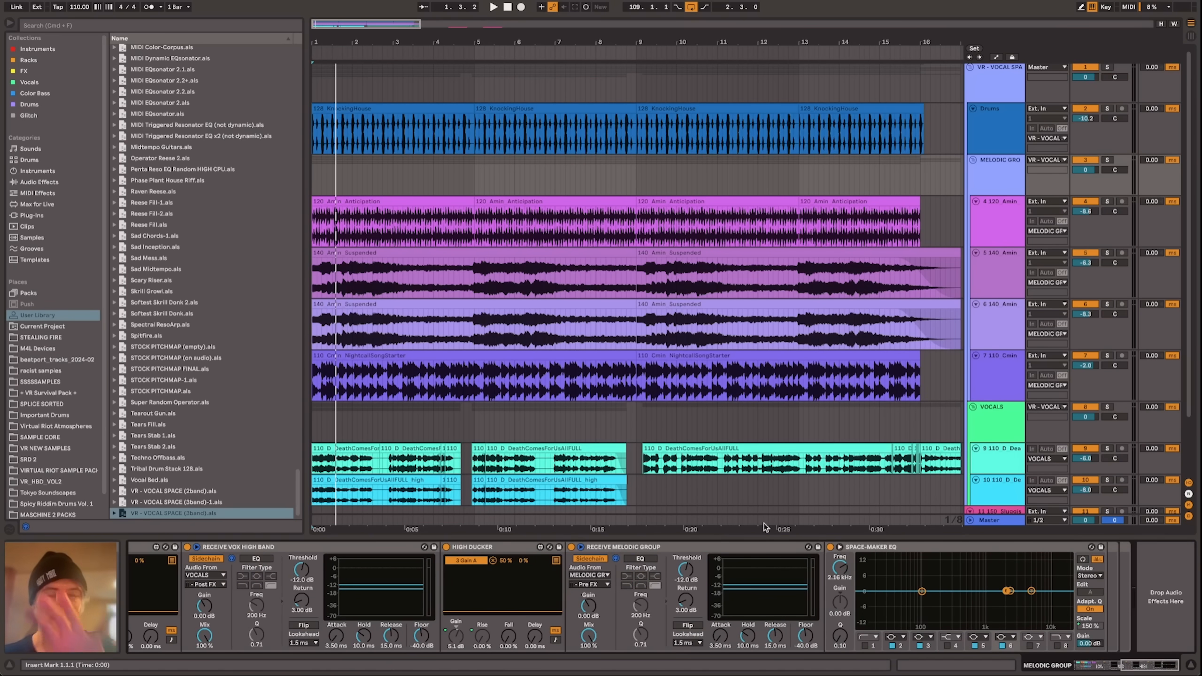
click(925, 547)
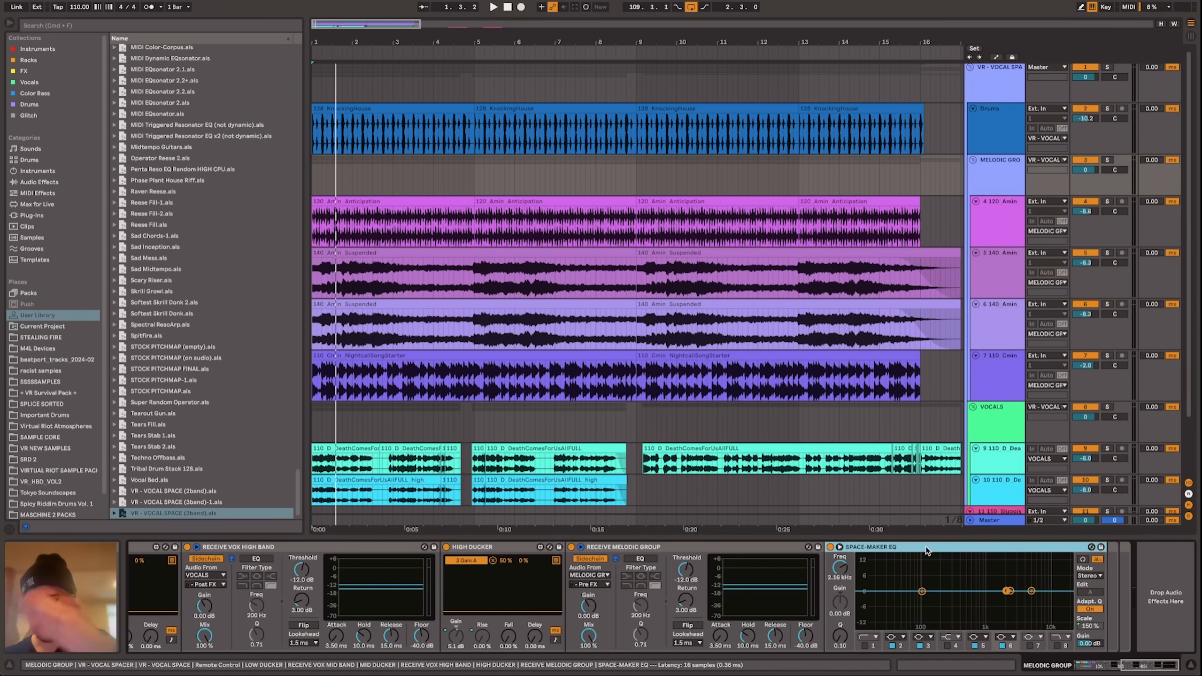
scroll(924, 567, left, 10)
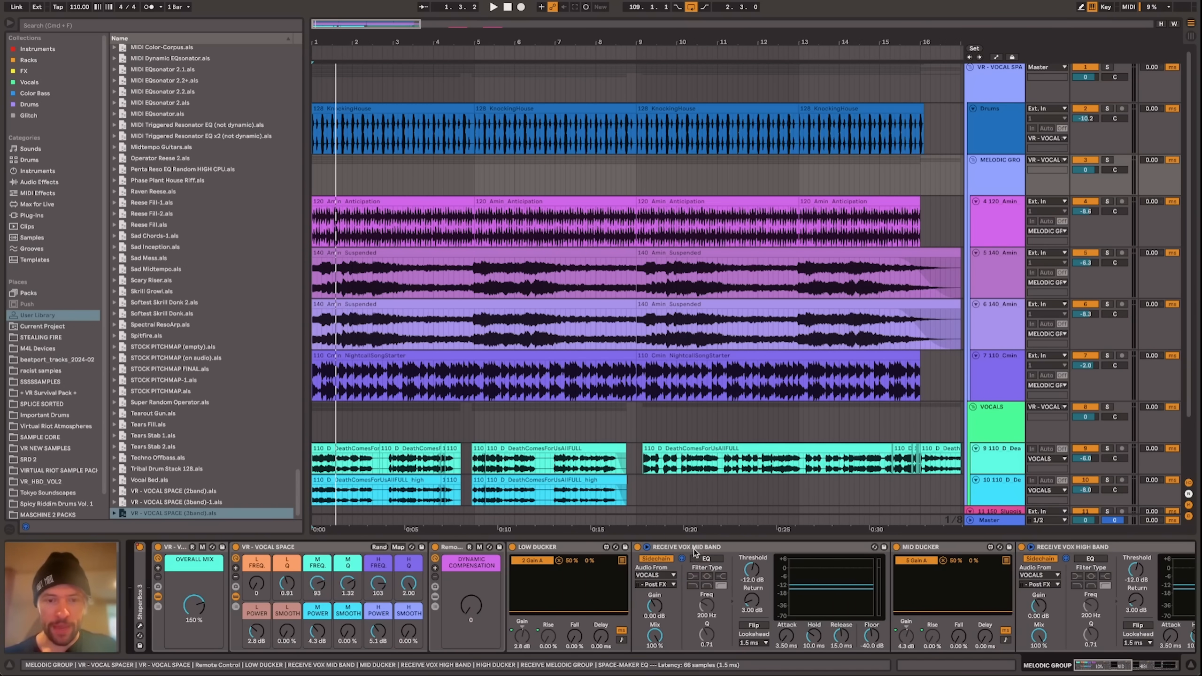
Step: Fold the RECEIVE VOX MID BAND, RECEIVE VOX HIGH BAND and RECEIVE MELODIC GROUP gates
click(540, 547)
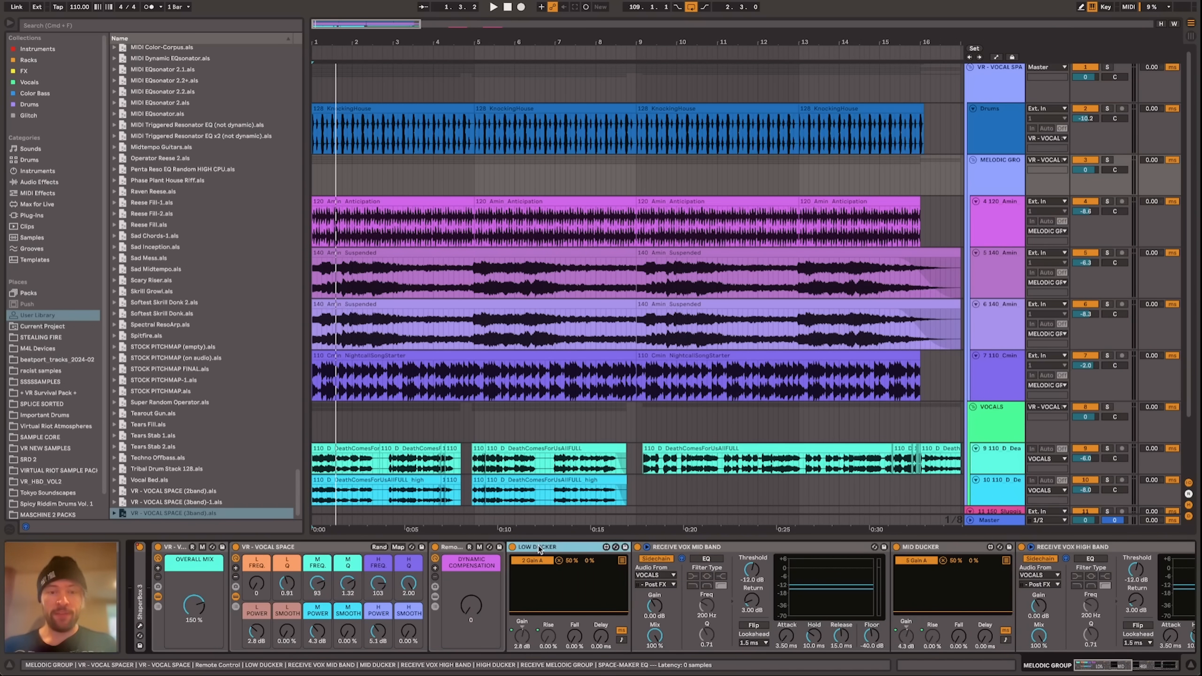
double_click(779, 546)
double_click(838, 547)
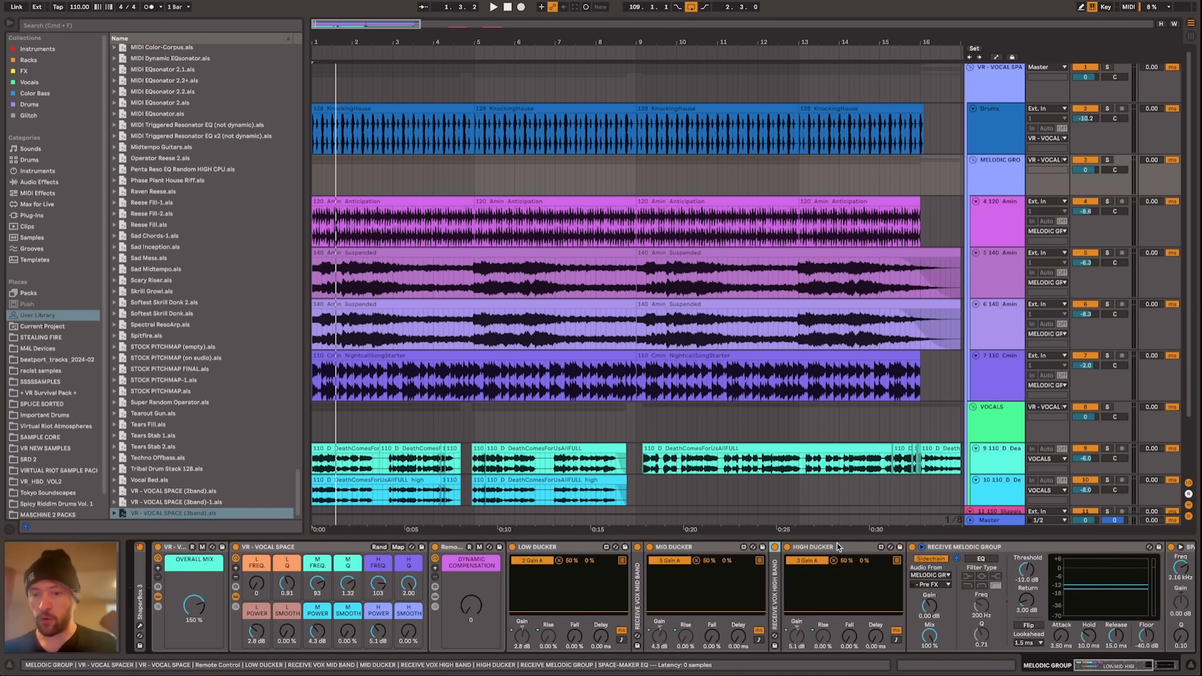
double_click(961, 548)
scroll(473, 601, right, 1)
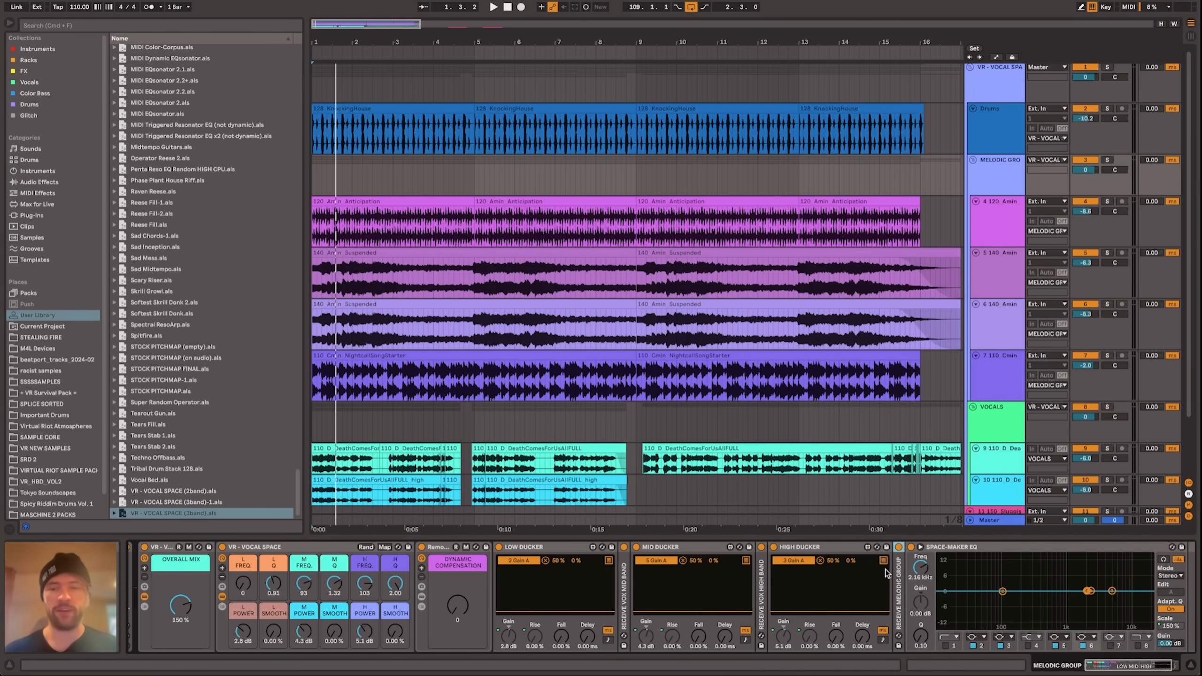
Step: Play the song briefly, and fold the VR - VOCAL SPACE volume tracker rack on VOCALS
key(space)
scroll(563, 594, right, 1)
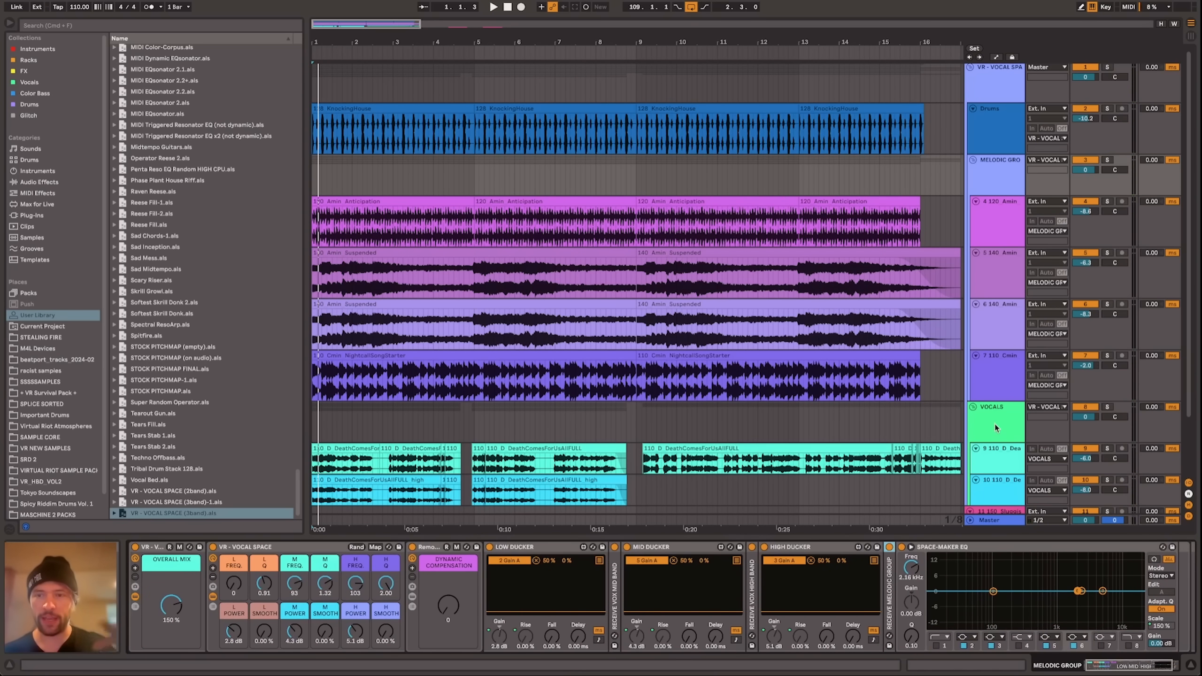
click(739, 427)
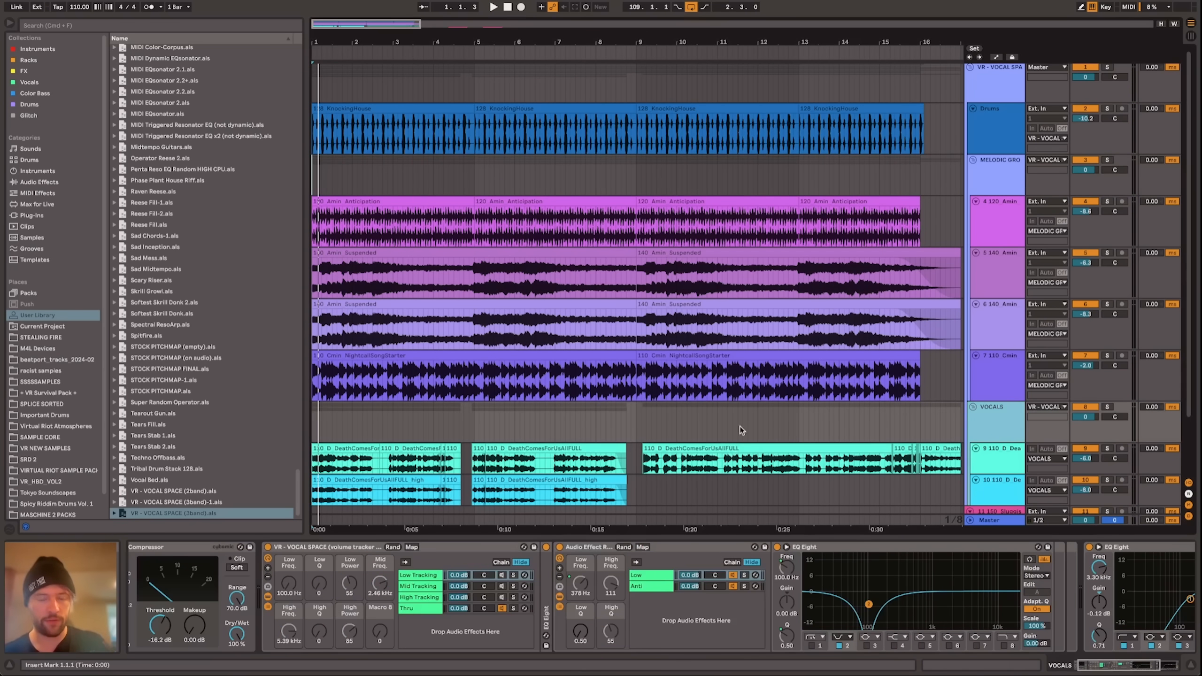
double_click(347, 545)
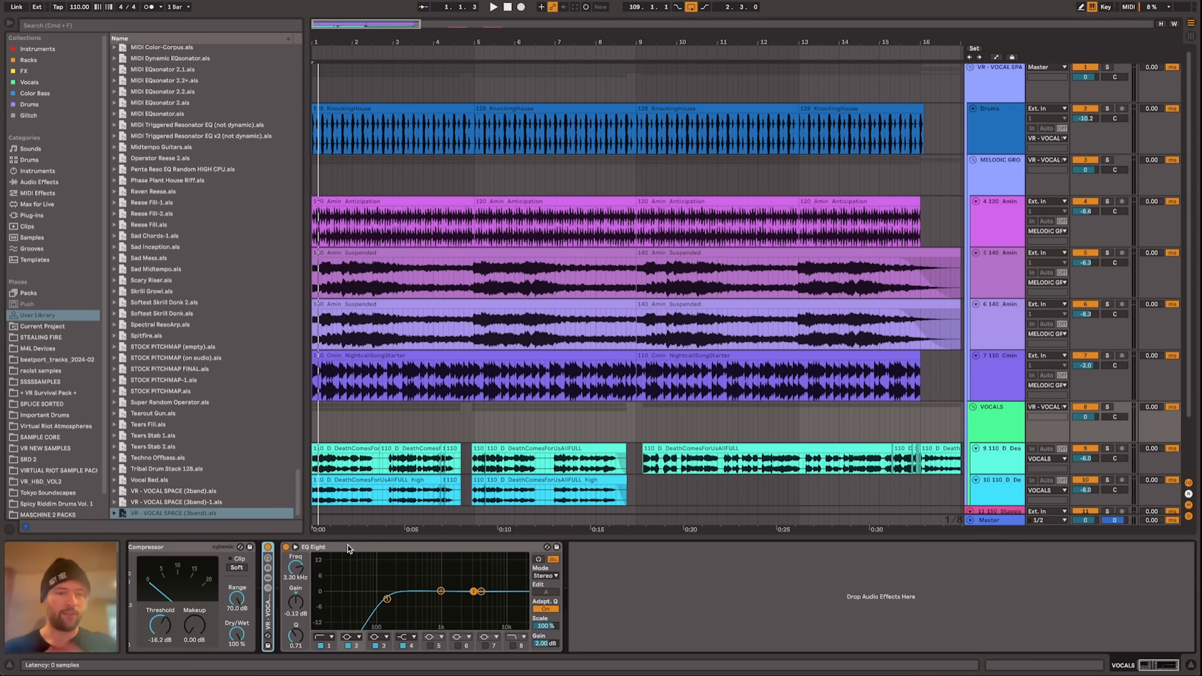
Step: Set the MELODIC GROUP's L FREQ to 78, L Q to 1.01 and L POWER to -2.6 dB while auditioning the song
click(1006, 162)
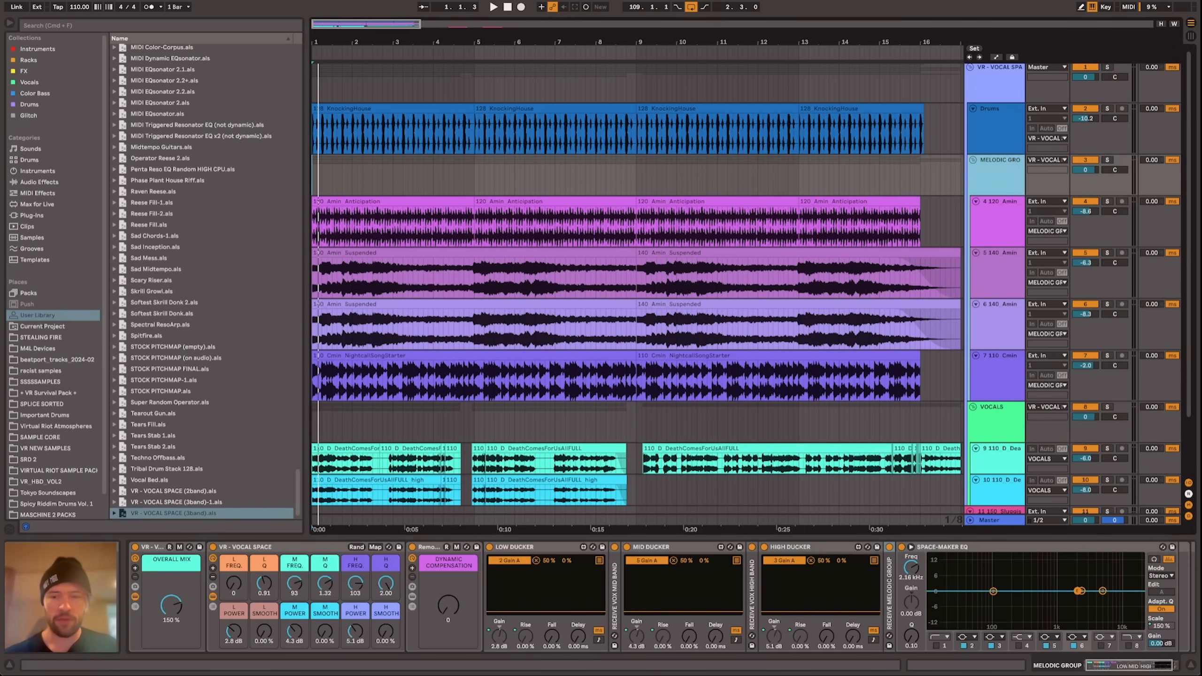
key(space)
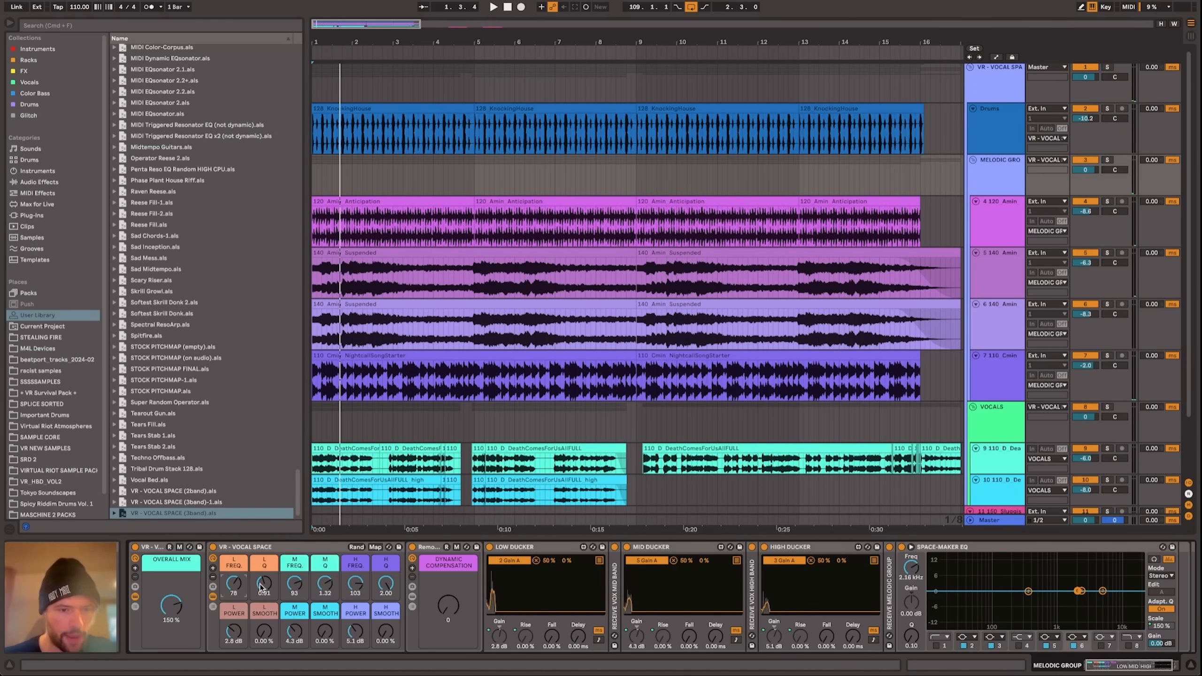
key(space)
drag(261, 584, 261, 580)
key(space)
key(space)
drag(246, 633, 246, 645)
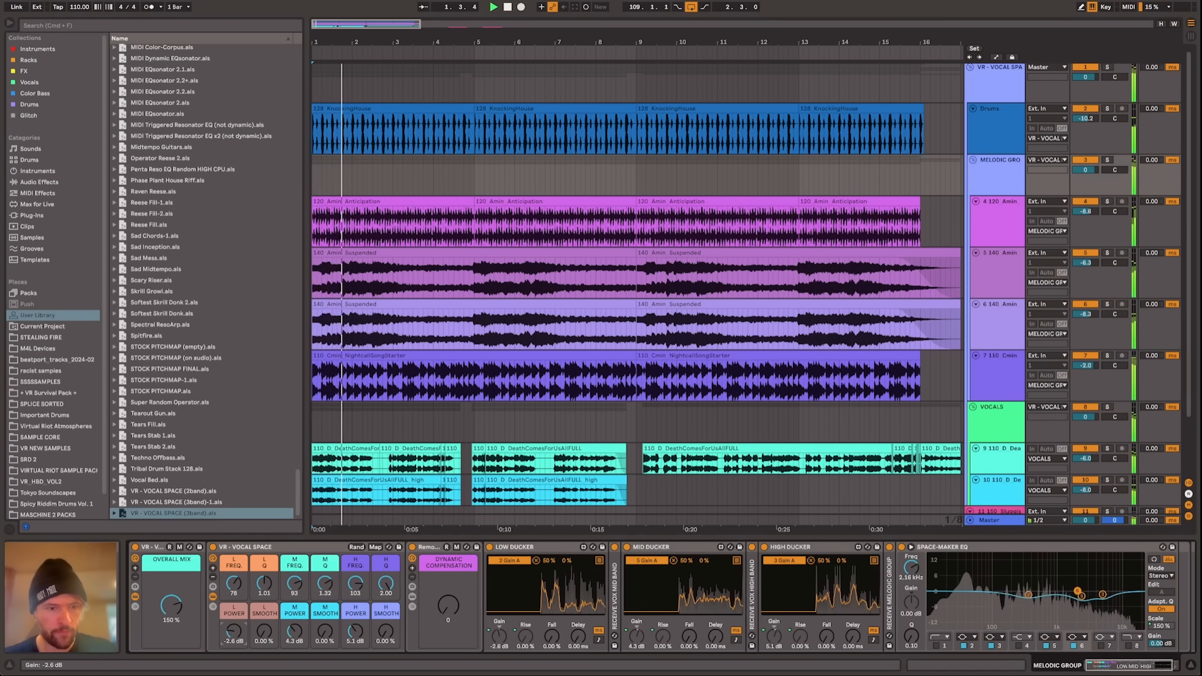
key(space)
Step: Set OVERALL MIX to 100 % and L POWER to 2.1 dB, auditioning the song from the beginning
click(170, 603)
text(10)
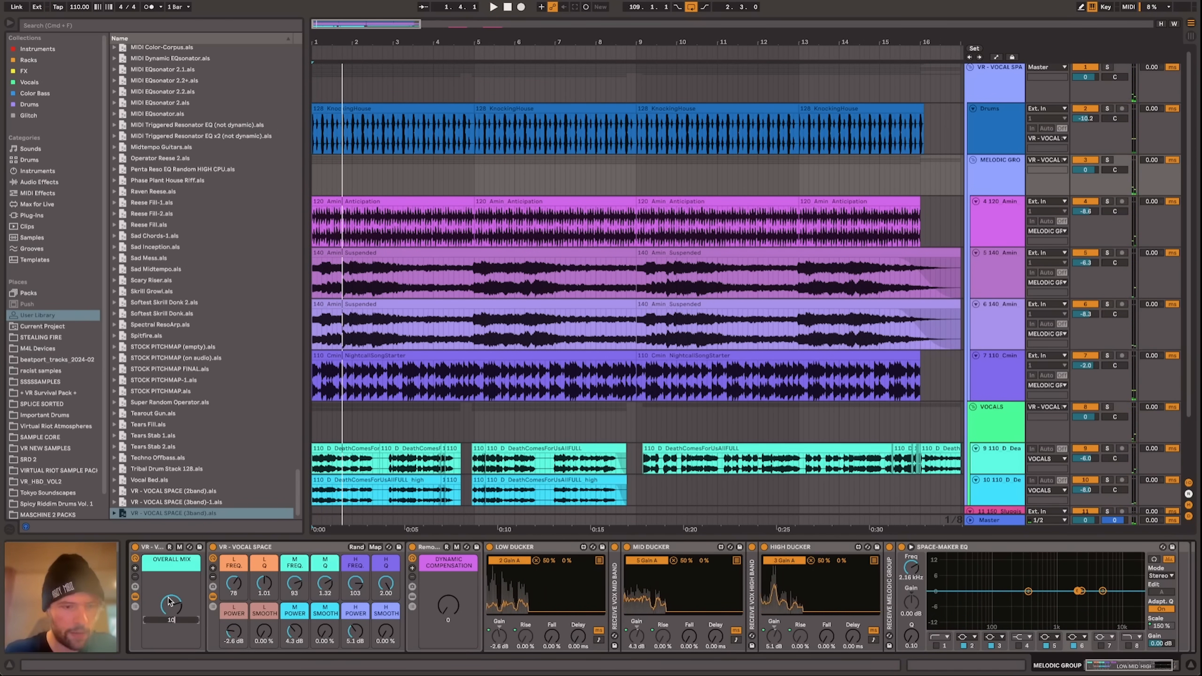
text(0)
key(Return)
key(space)
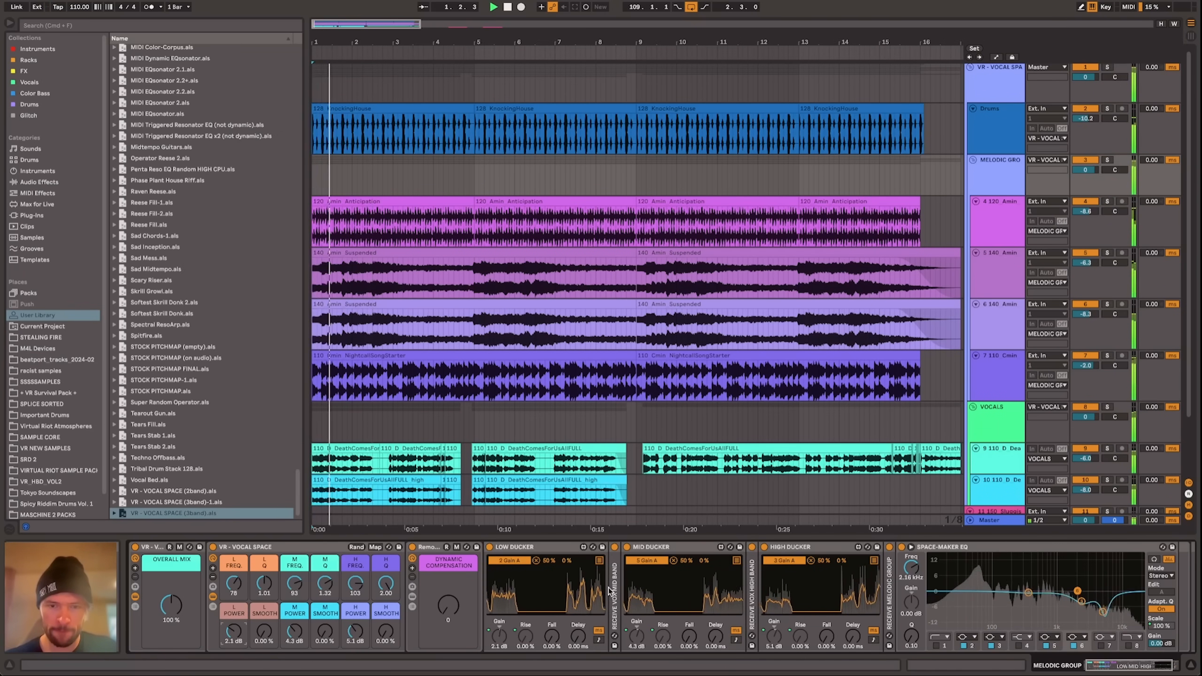
key(space)
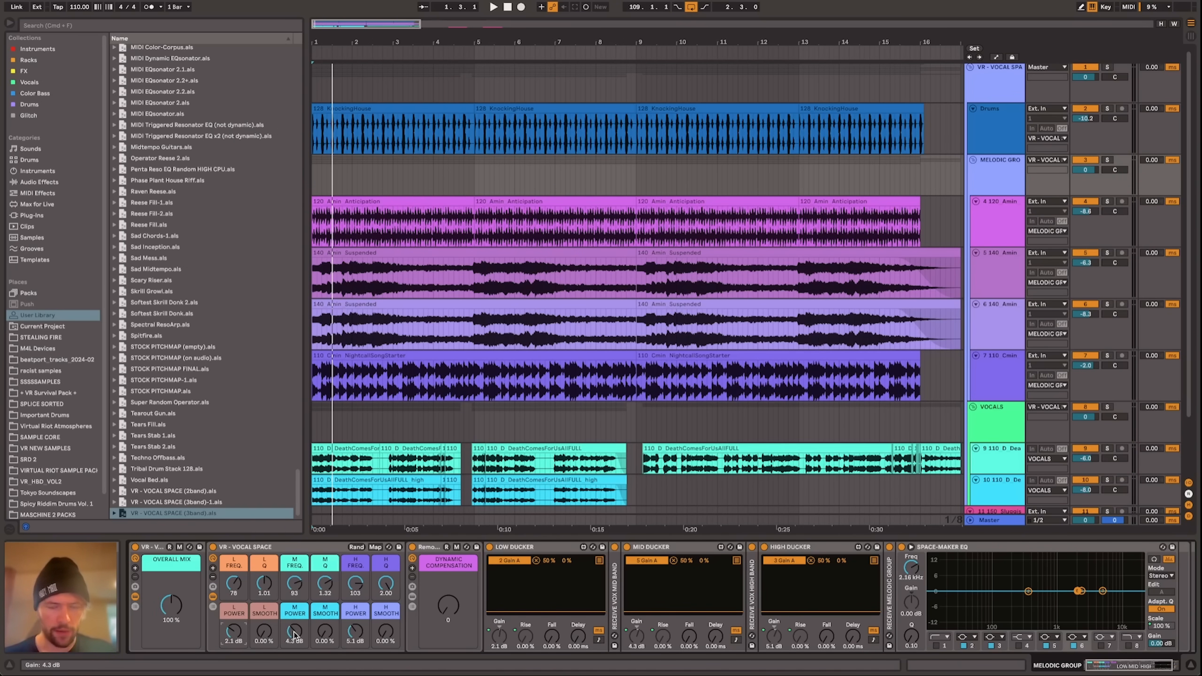
Step: Set the MELODIC GROUP rack's M FREQ to 87 and M Q to 1.85 while auditioning the song
key(space)
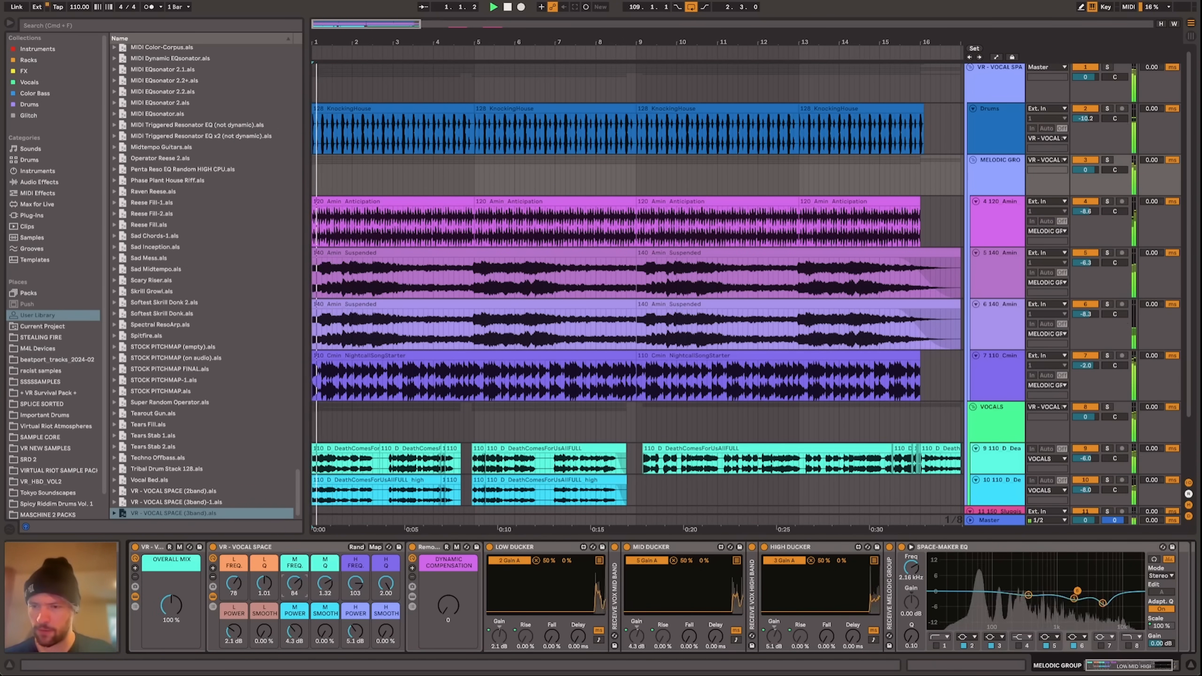
key(space)
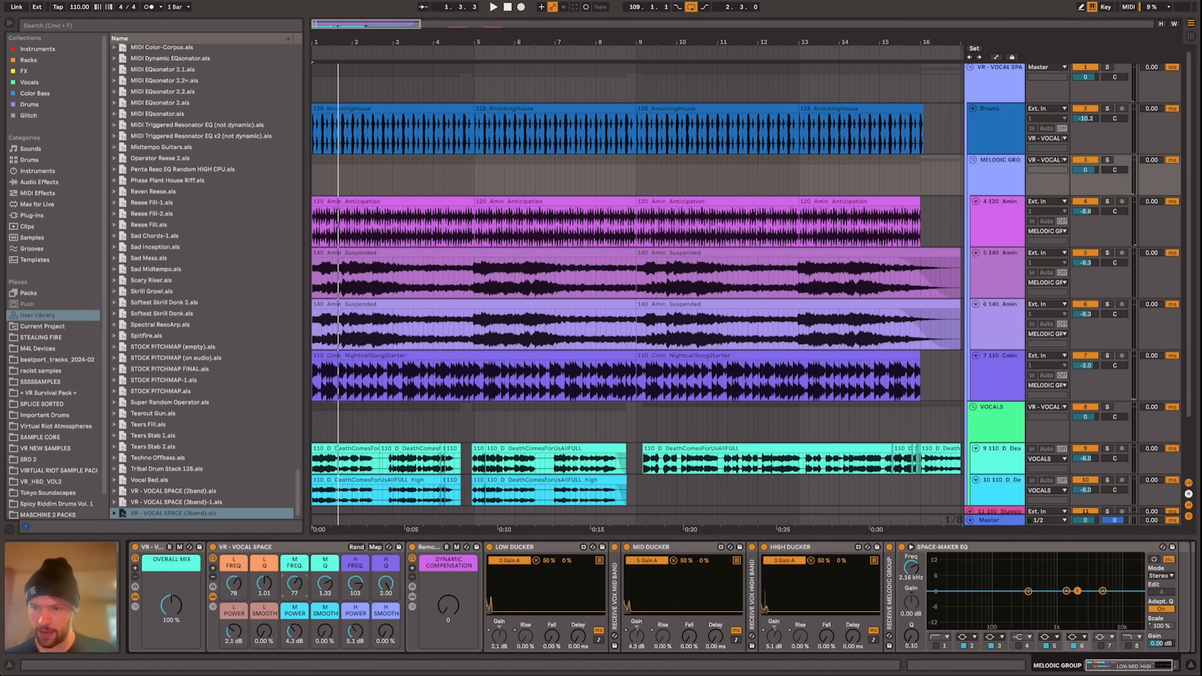
key(space)
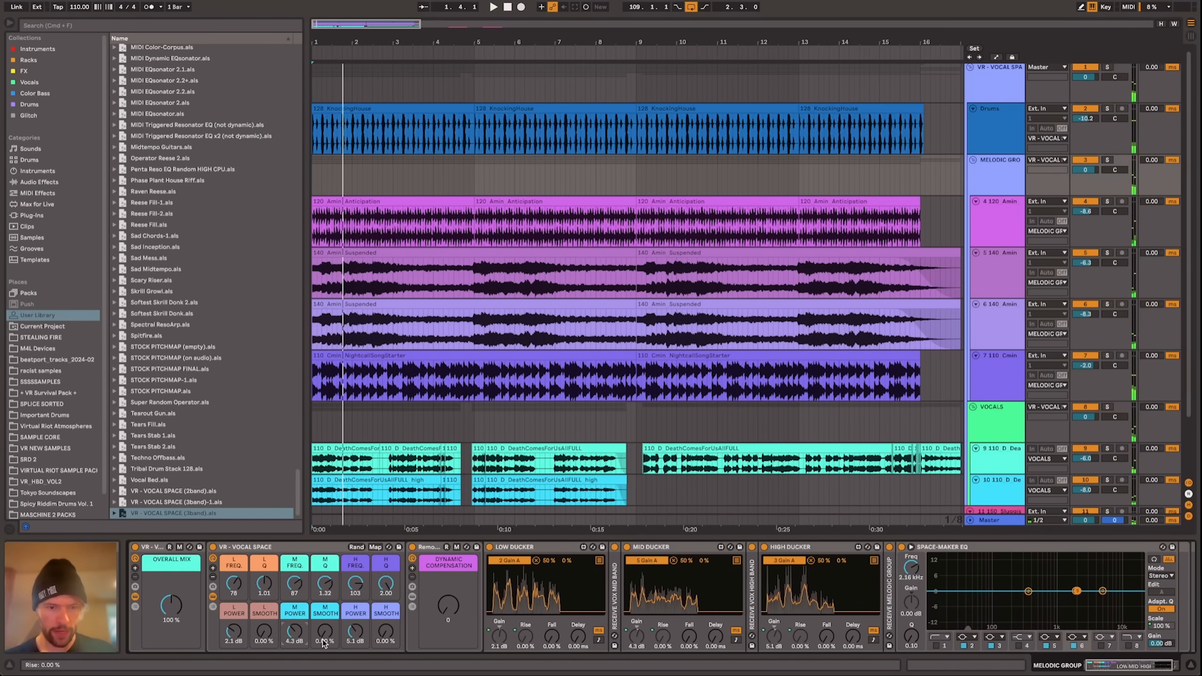
key(space)
drag(324, 583, 356, 587)
key(space)
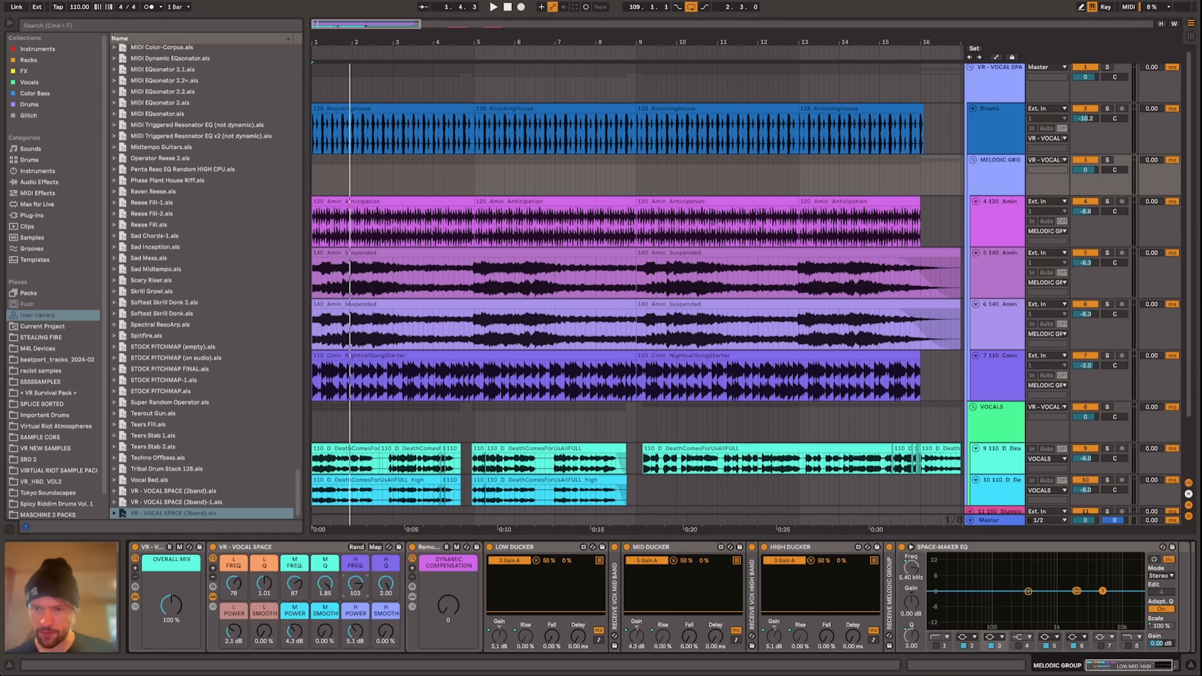
Step: Set the rack's H FREQ to 105 and H POWER to 7.2 dB while auditioning the song
key(space)
drag(356, 635, 356, 624)
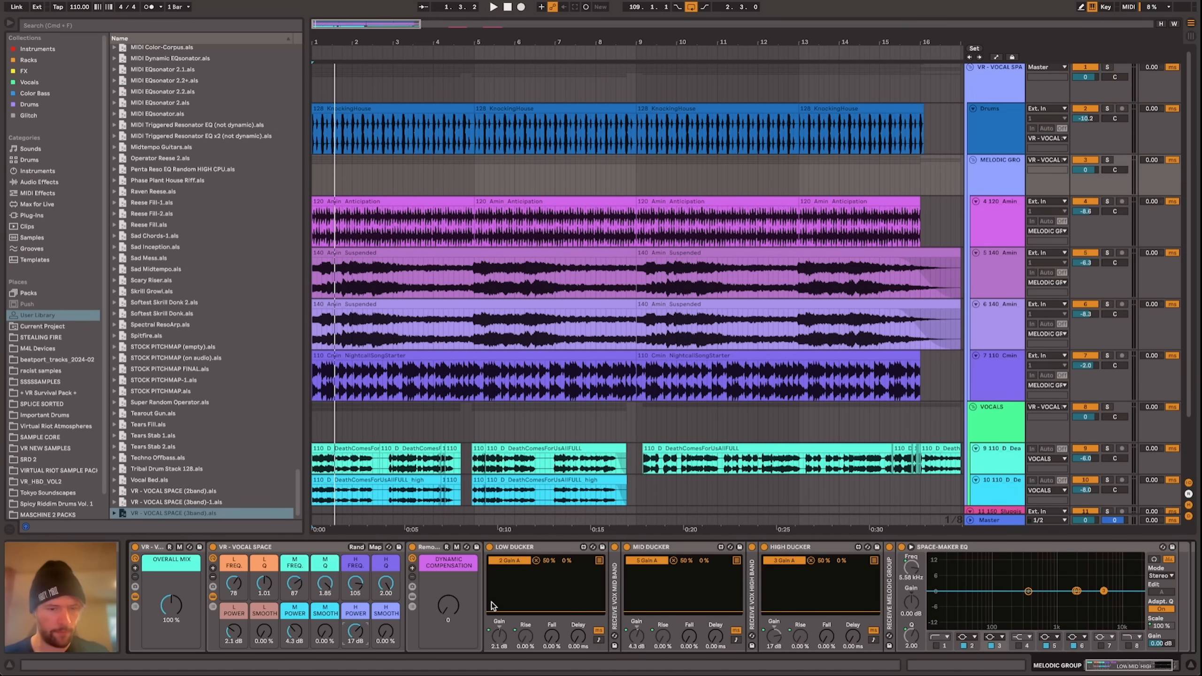
key(space)
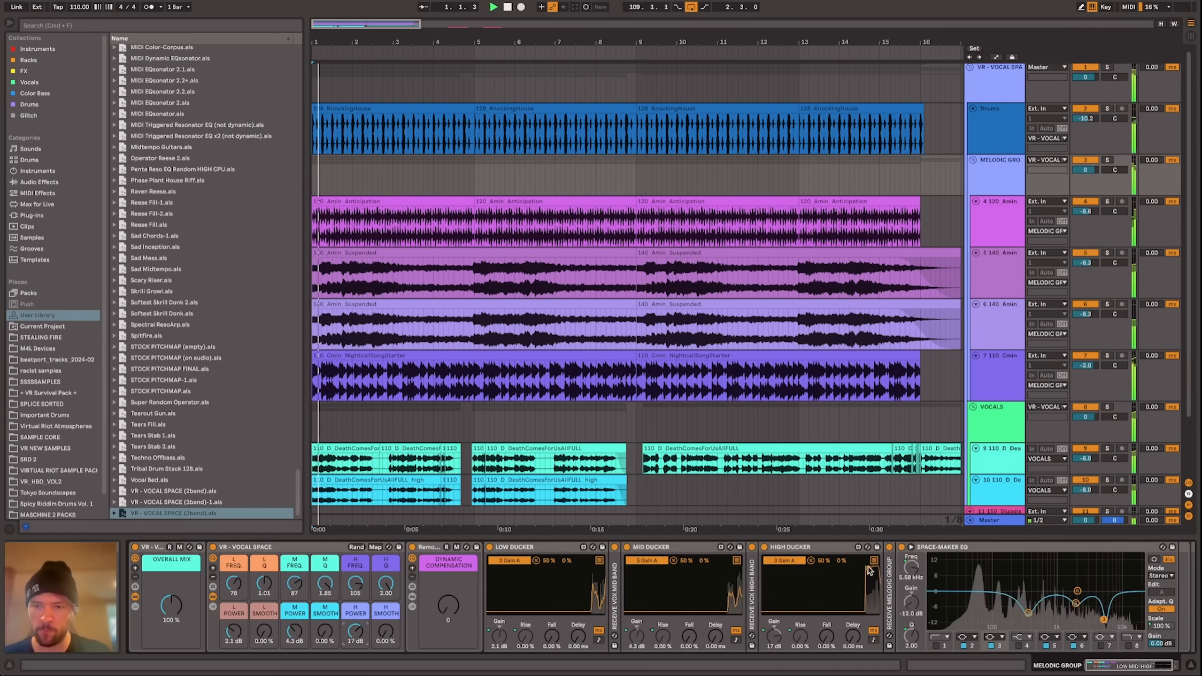
key(space)
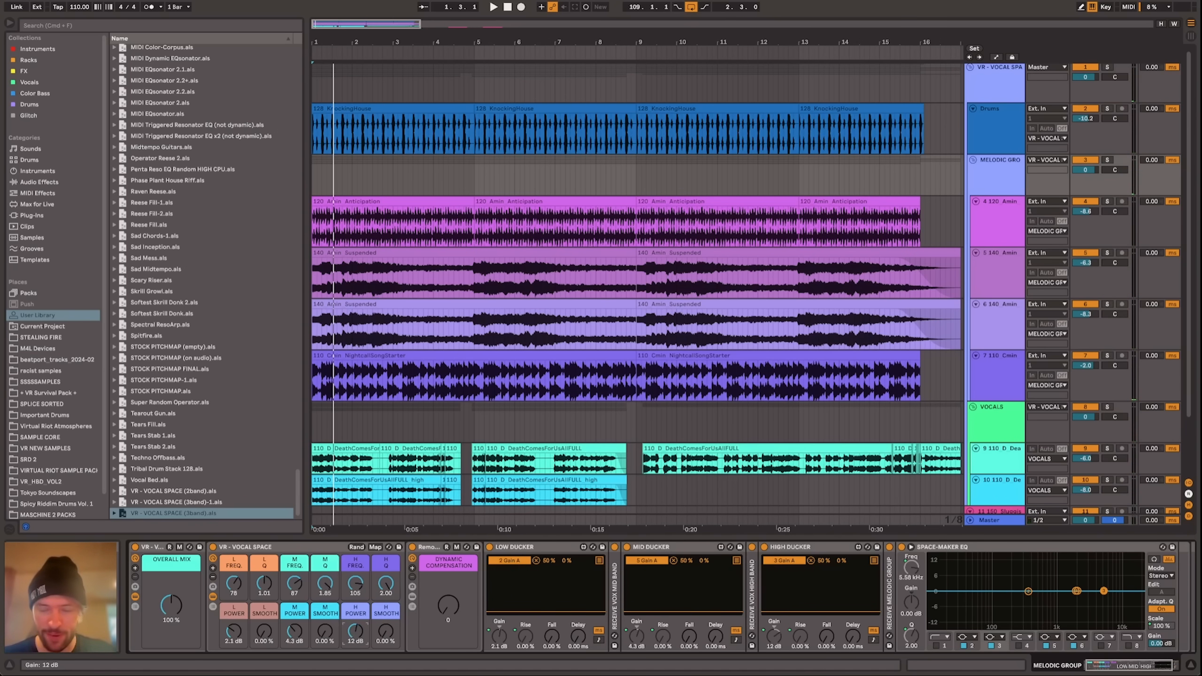
key(space)
drag(355, 630, 355, 644)
key(space)
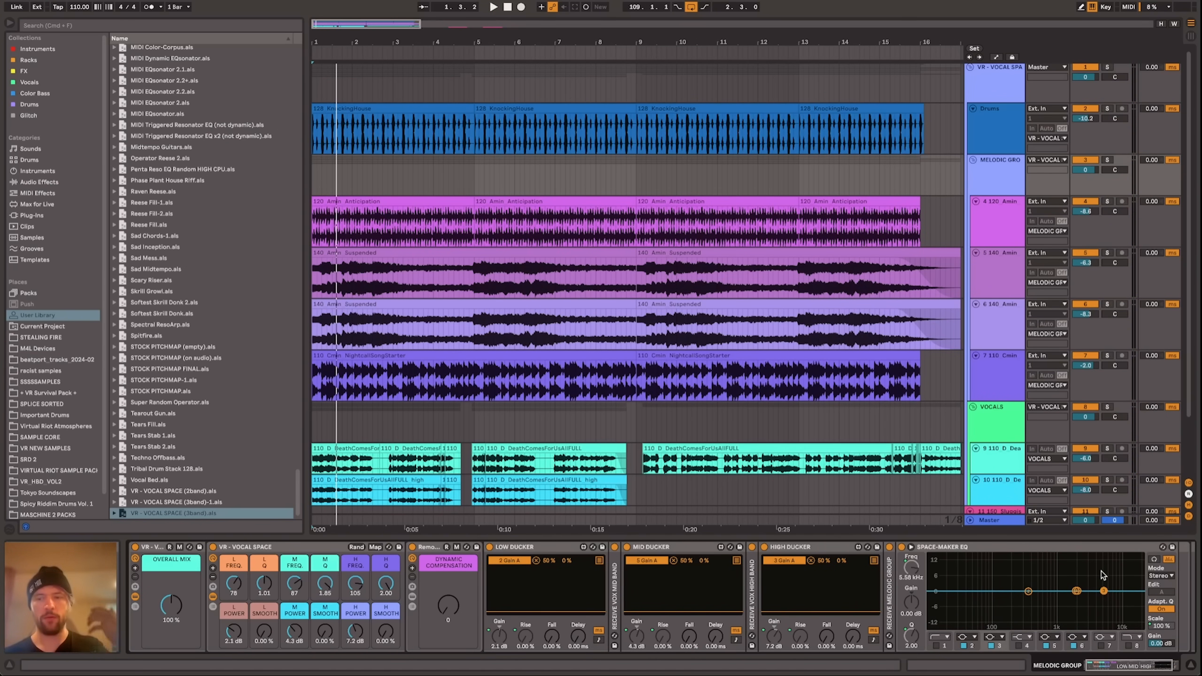
key(space)
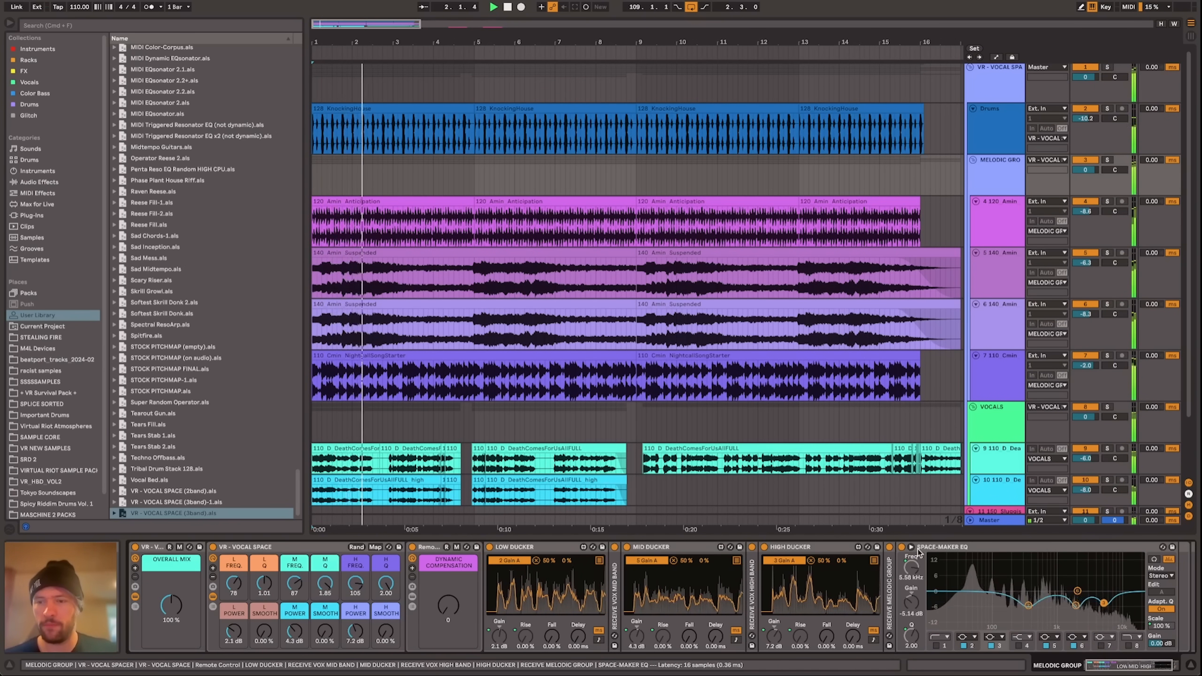
key(space)
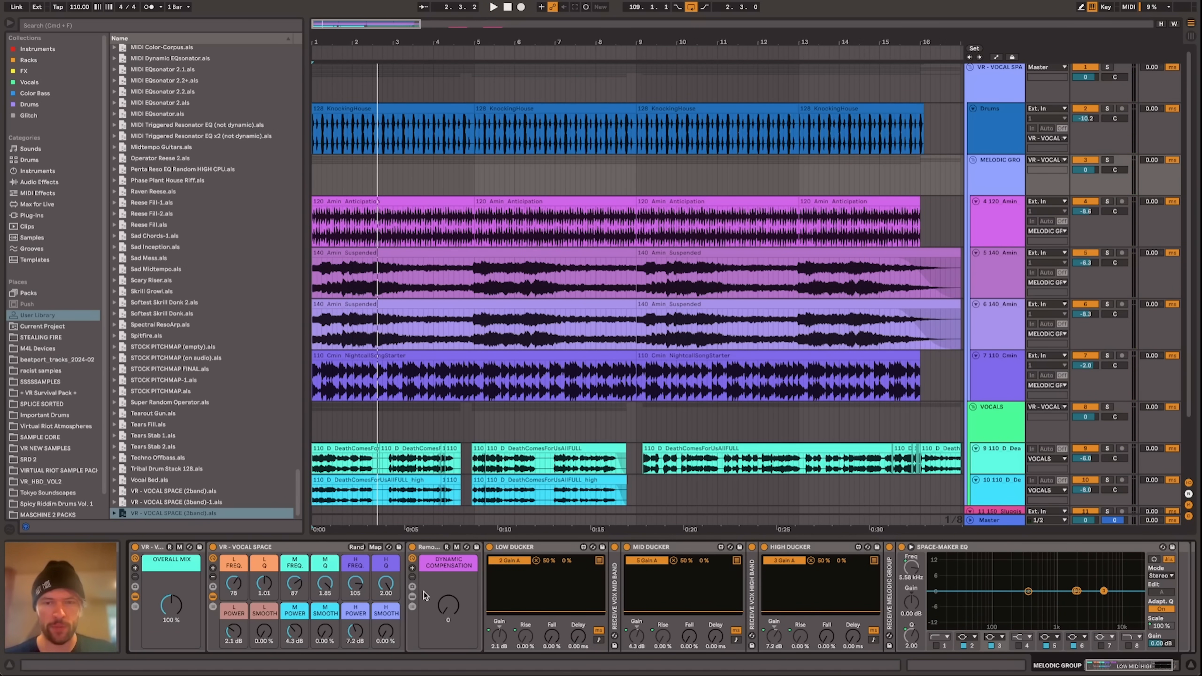
Step: Set DYNAMIC COMPENSATION to 99 while auditioning the song from the beginning
click(435, 551)
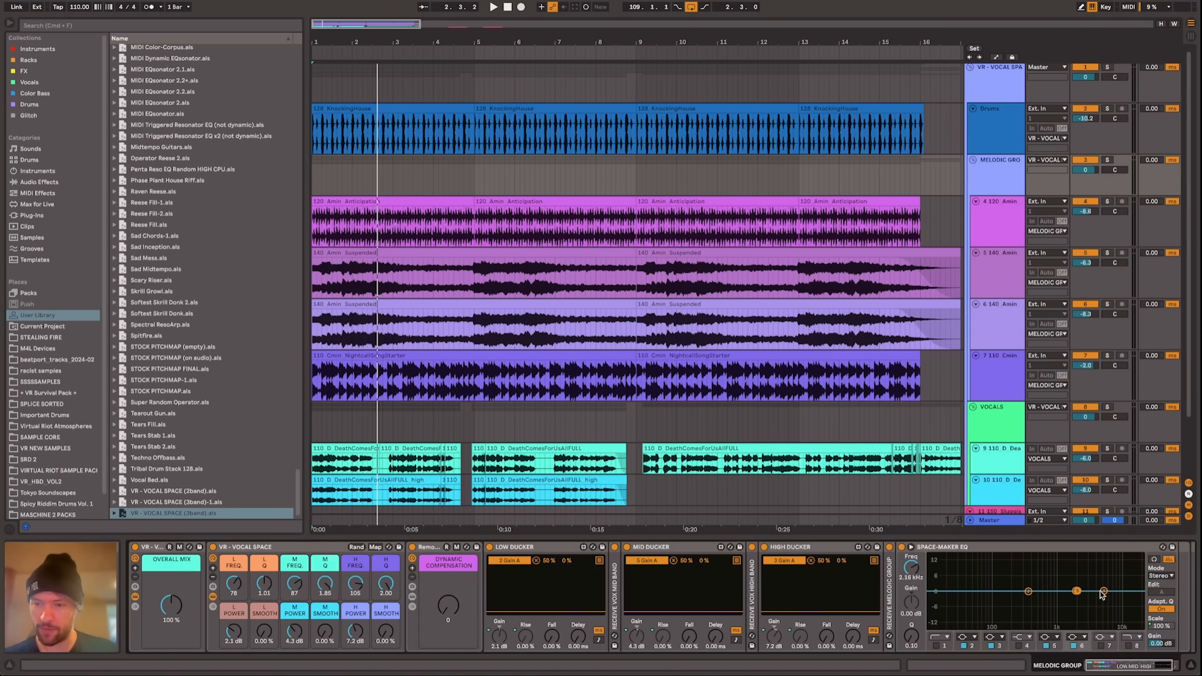
key(space)
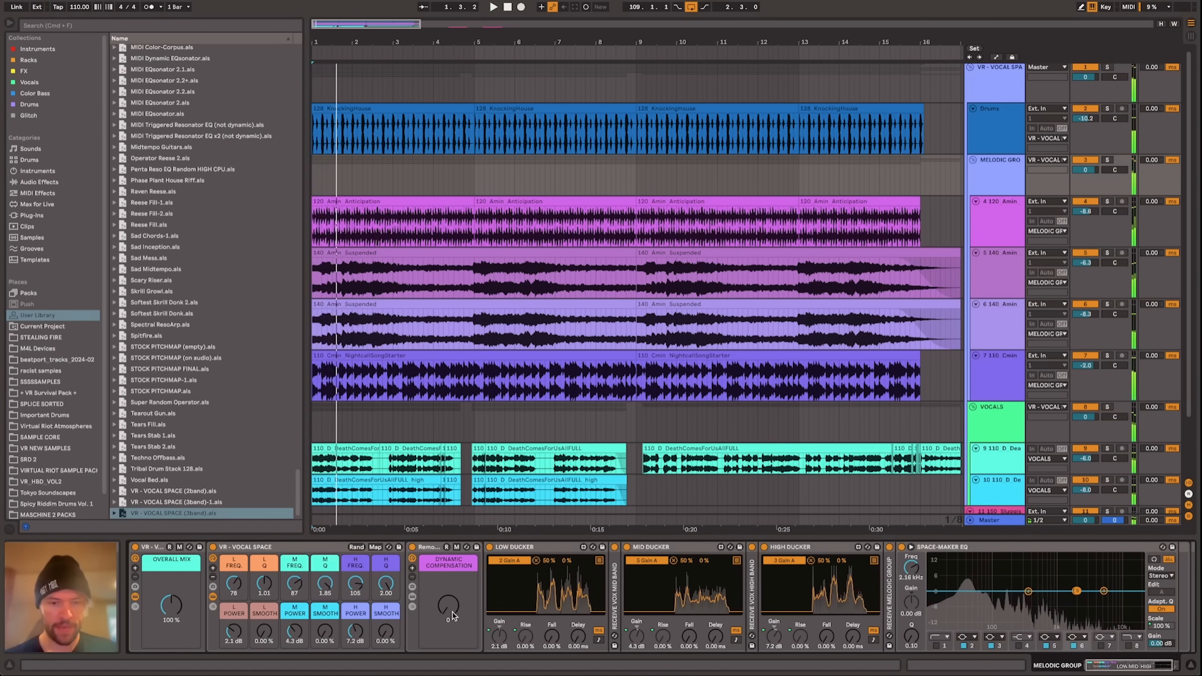
drag(452, 615, 452, 574)
key(space)
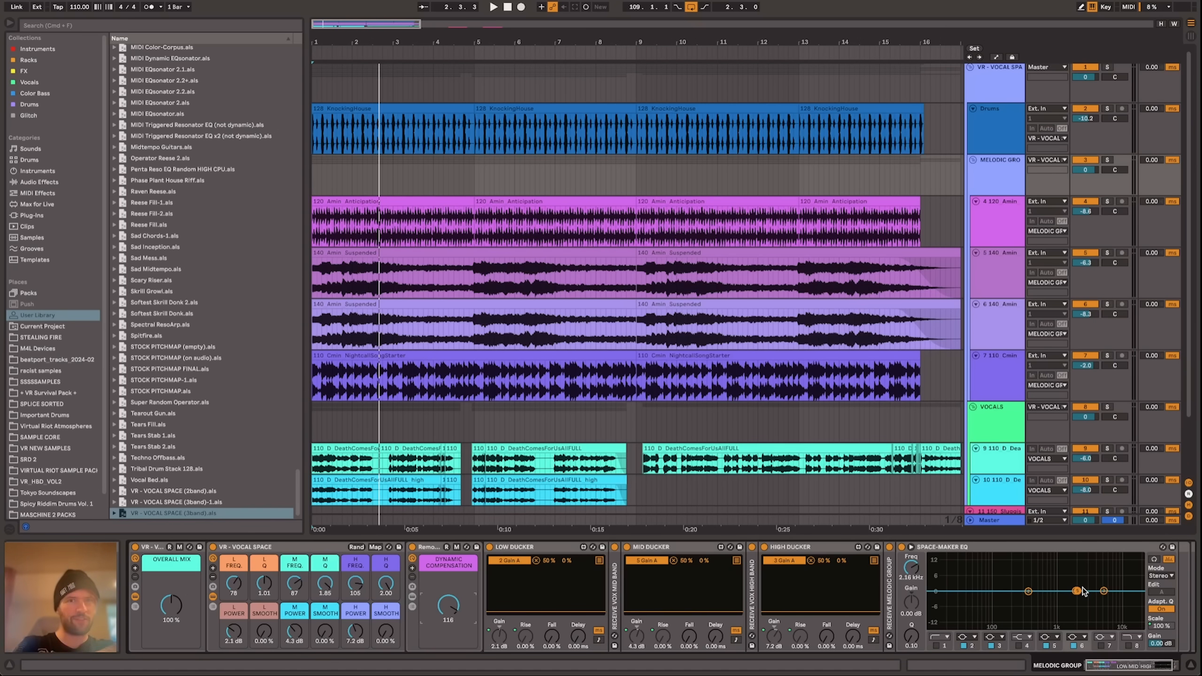
key(space)
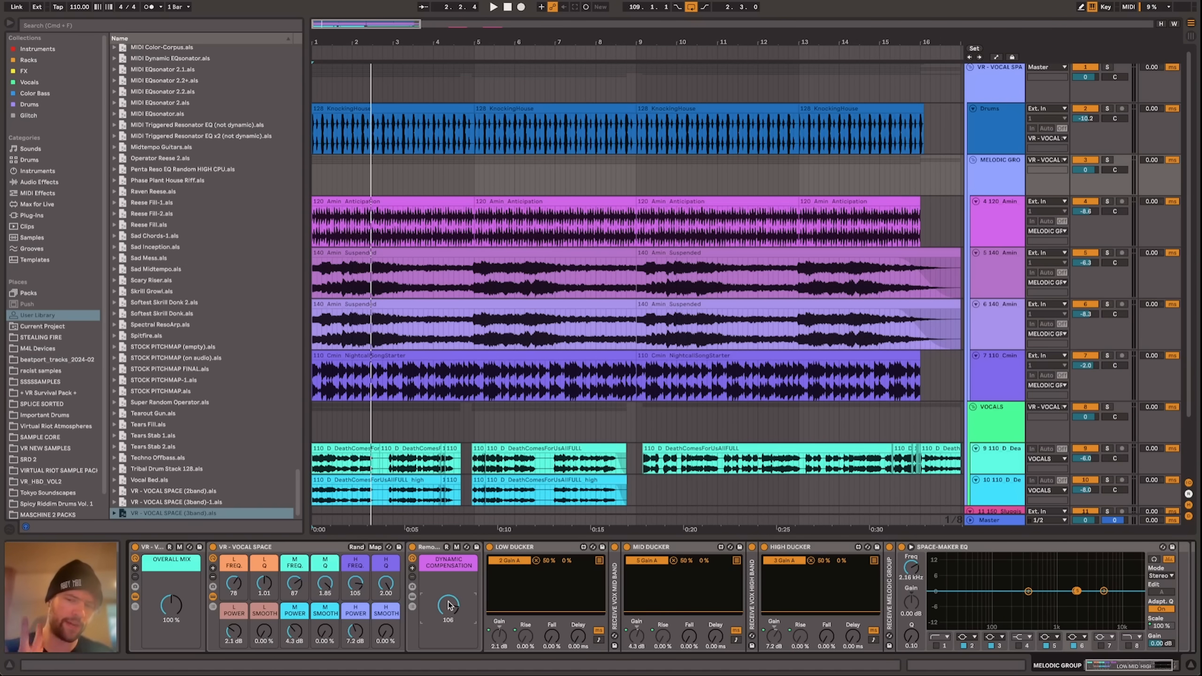
key(space)
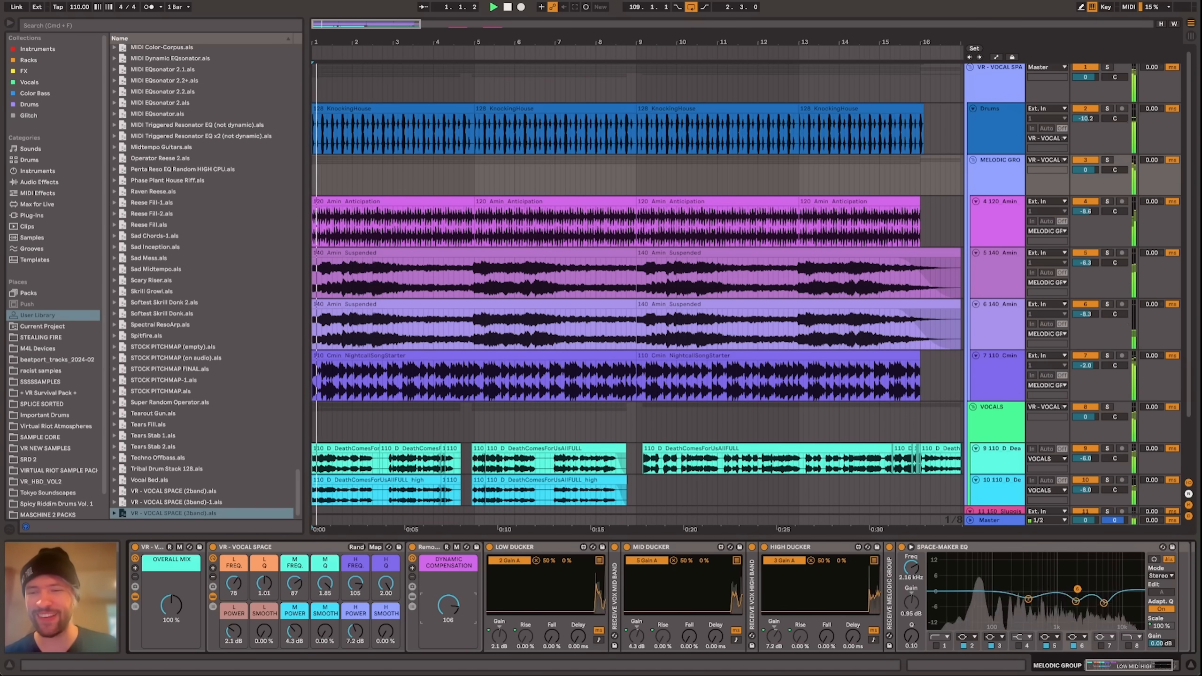
mouse_move(448, 605)
mouse_down()
mouse_move(448, 635)
mouse_move(448, 618)
mouse_up()
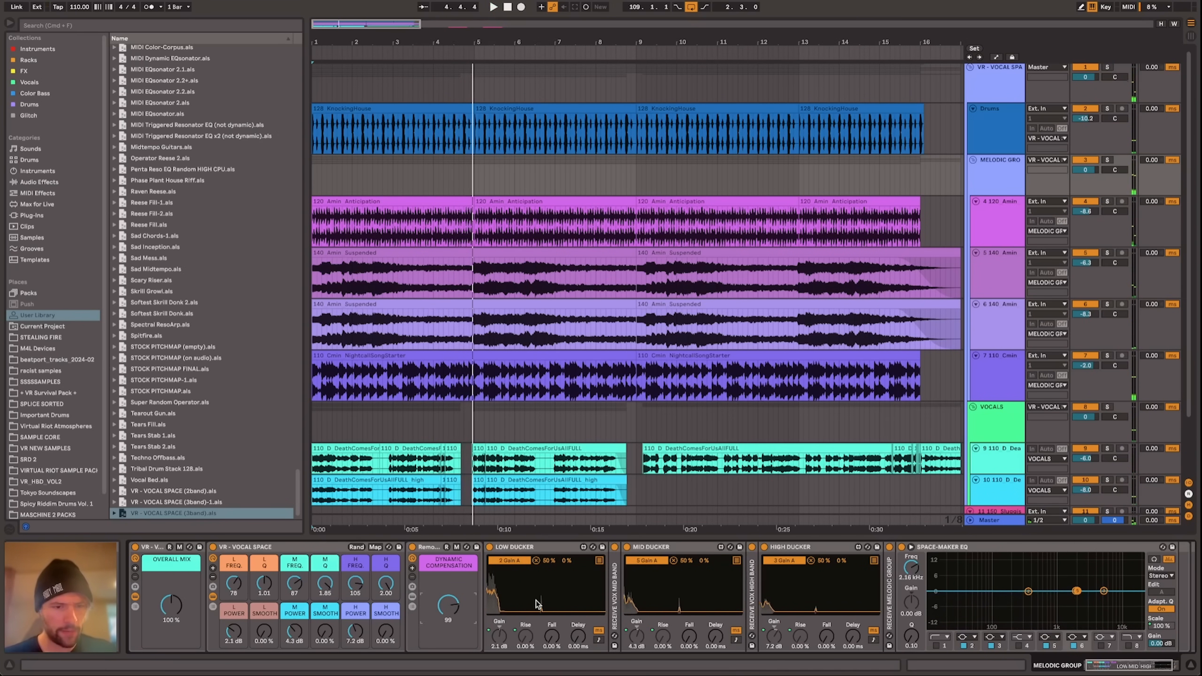
Step: Set vocal track 9's volume to -5.0 dB and vocal track 10's to -7.0 dB, and play the song
click(1088, 458)
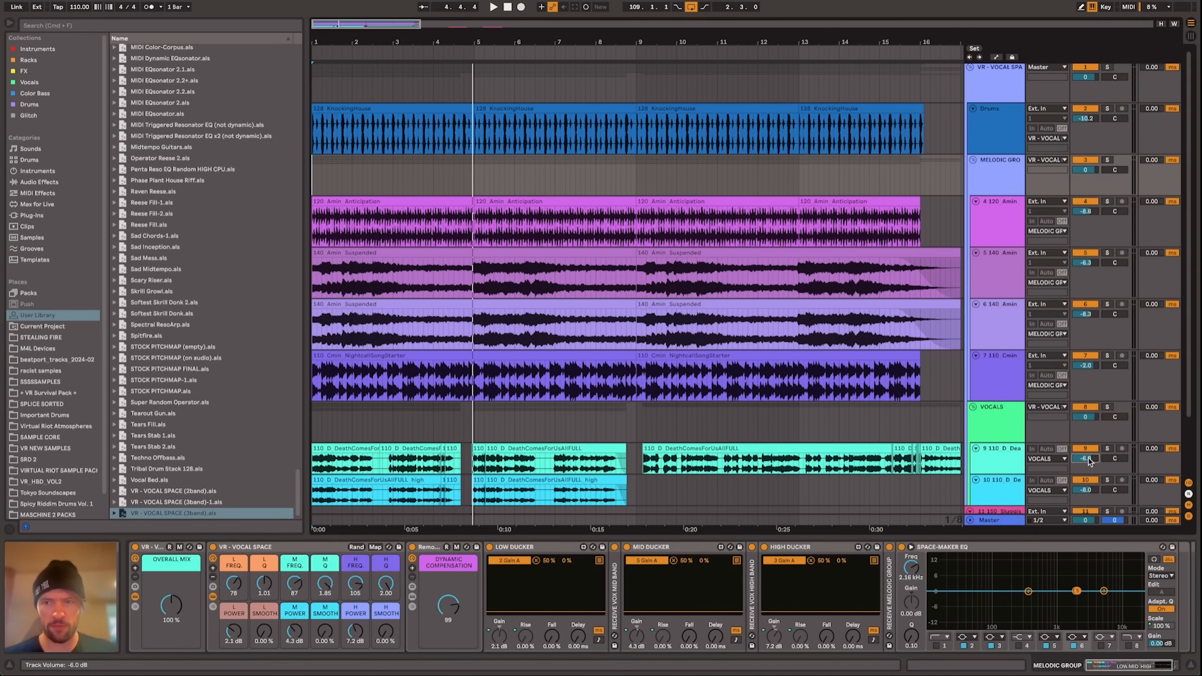
key(Up)
key(space)
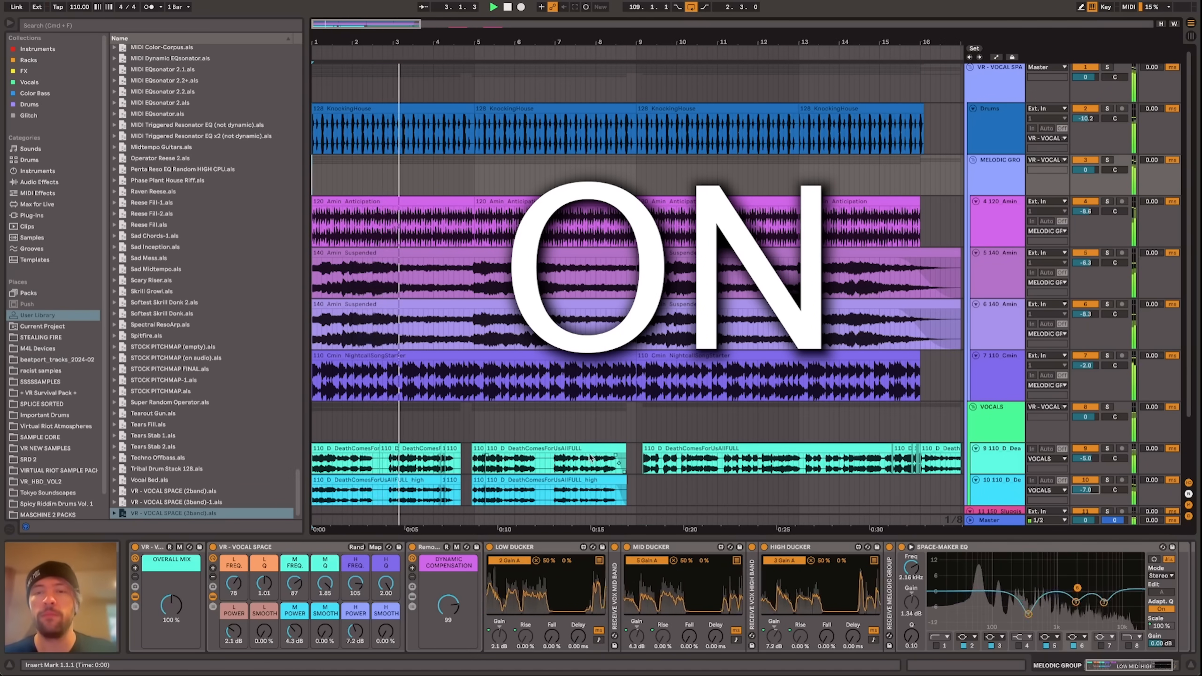
Step: Try DYNAMIC COMPENSATION at 127, bypassing and re-enabling the whole vocal space rack during playback to compare
click(135, 546)
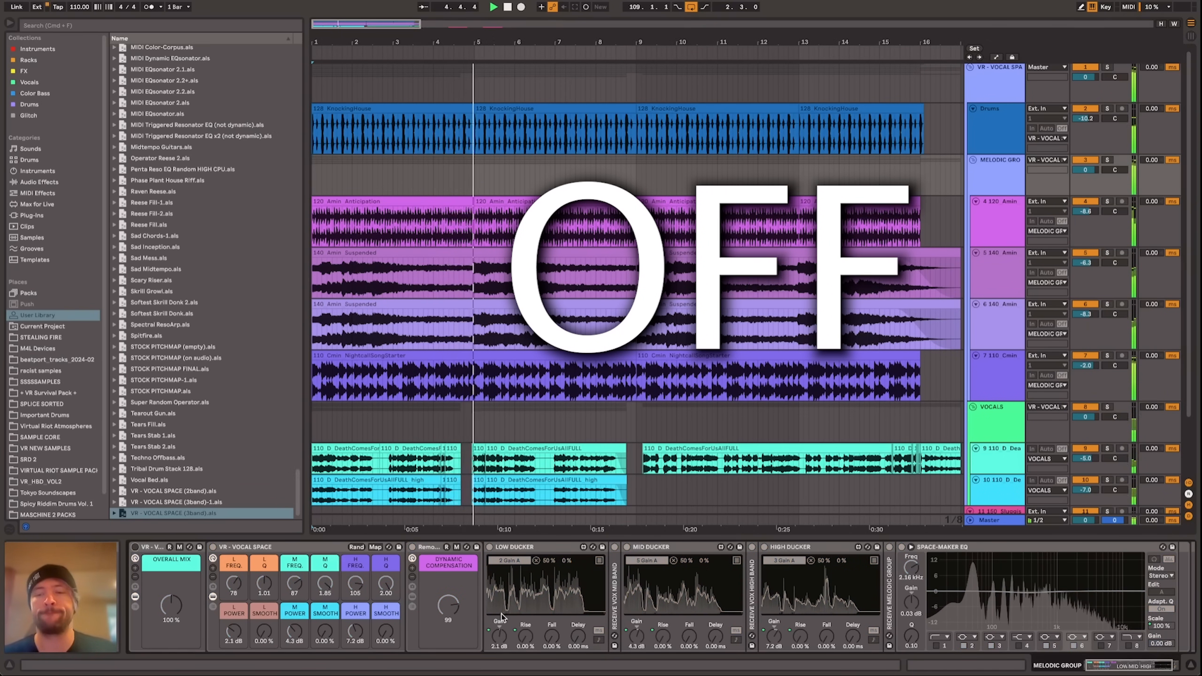
click(134, 546)
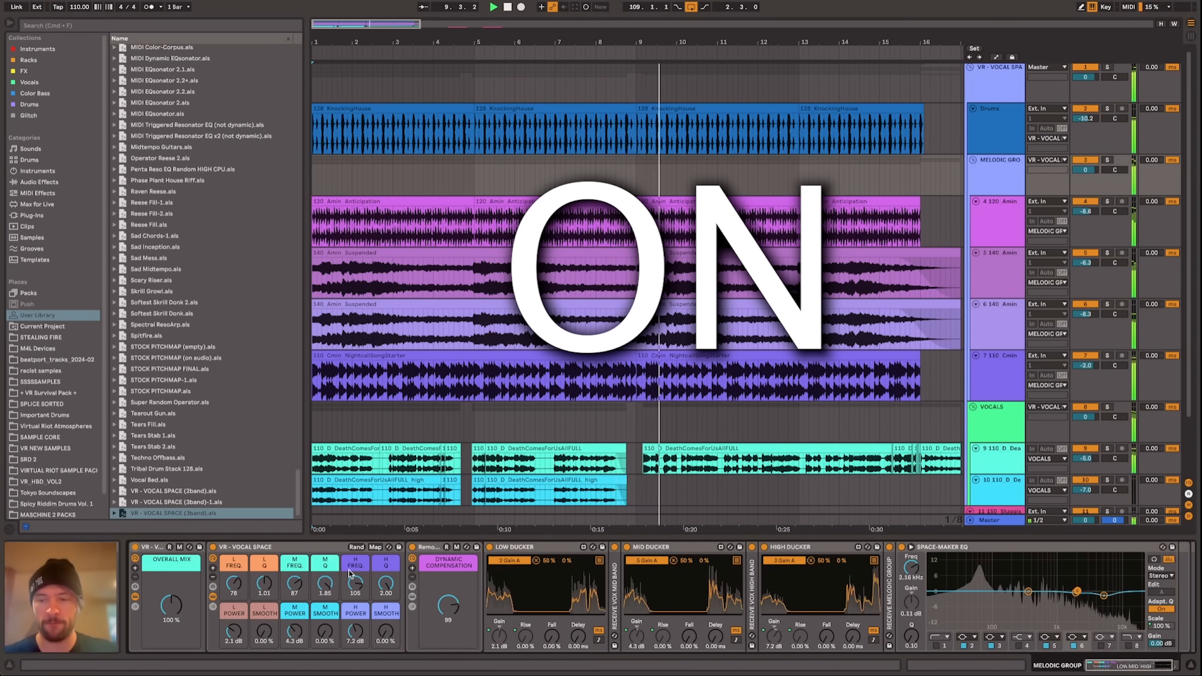
drag(447, 605, 448, 575)
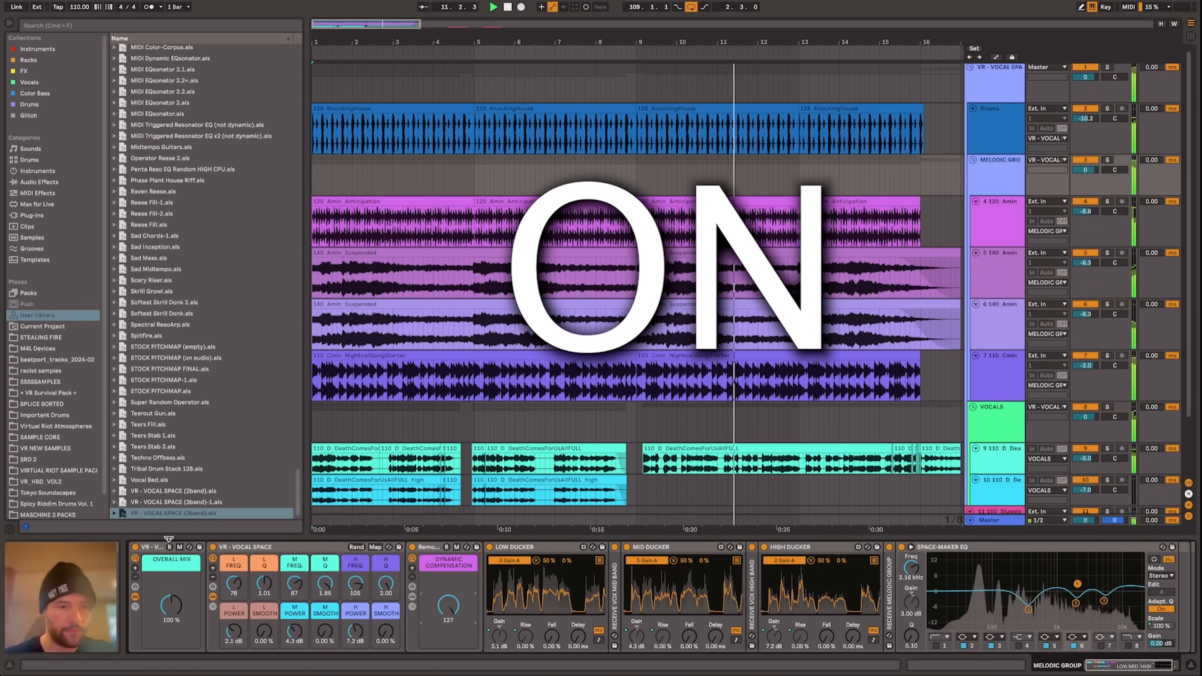
click(135, 547)
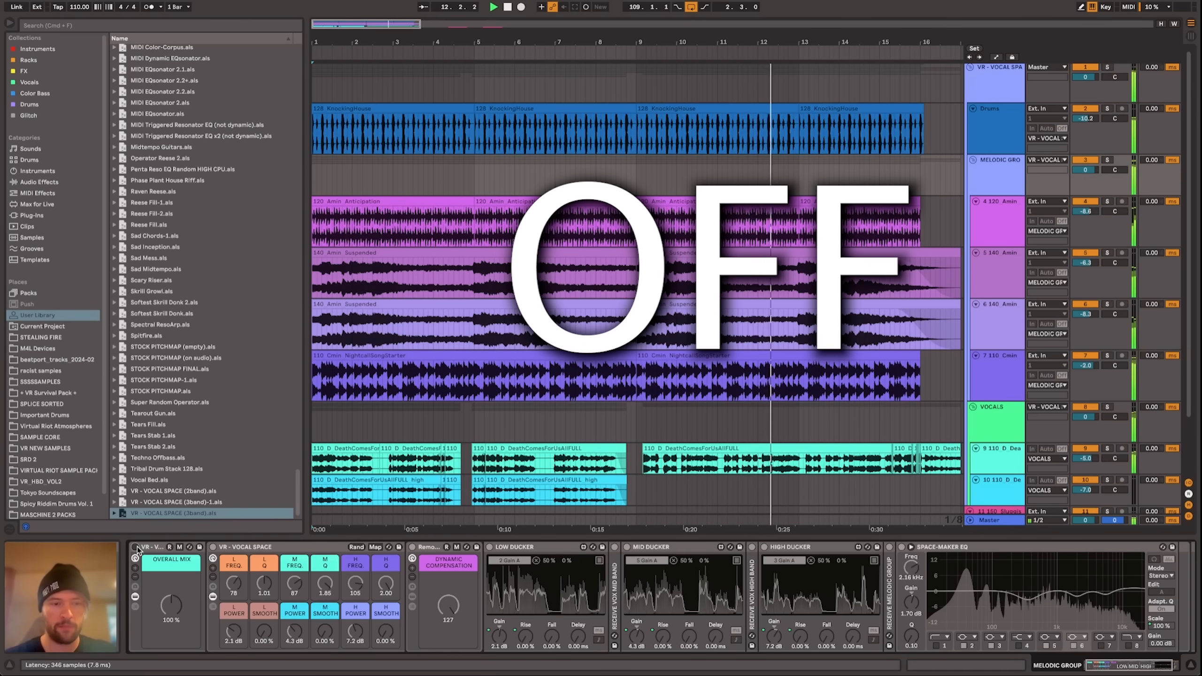
click(135, 547)
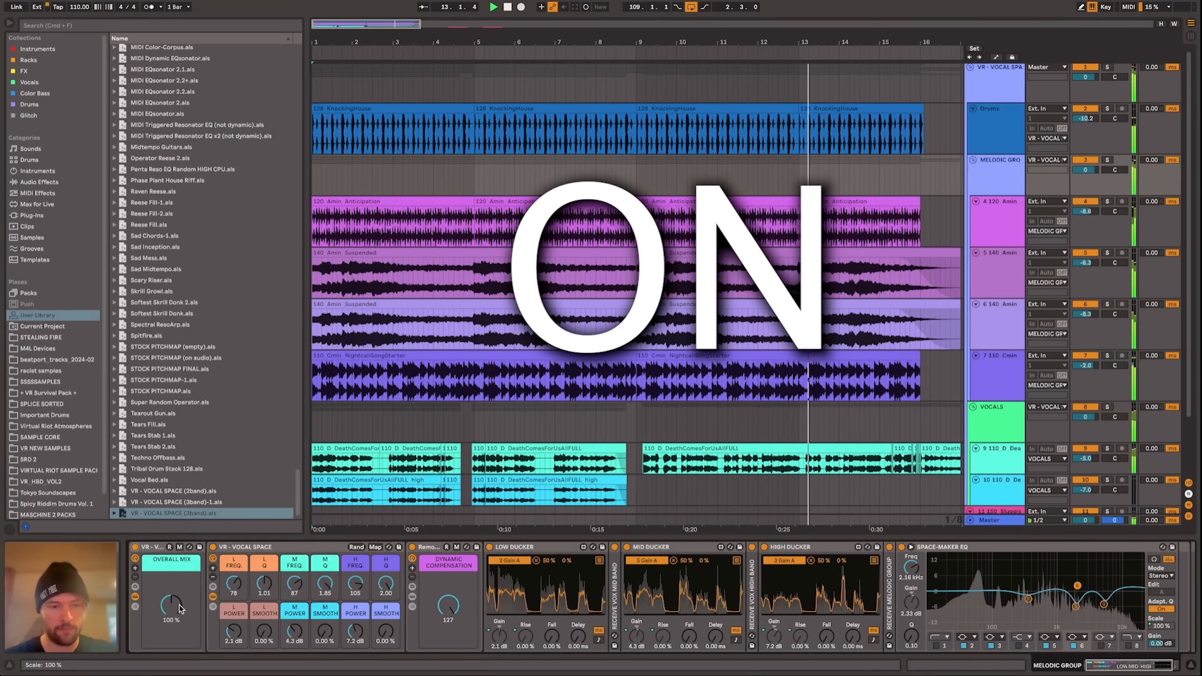
Step: Set OVERALL MIX to 154 % and DYNAMIC COMPENSATION to 102, compare with the rack bypassed, and stop playback
drag(171, 605, 171, 597)
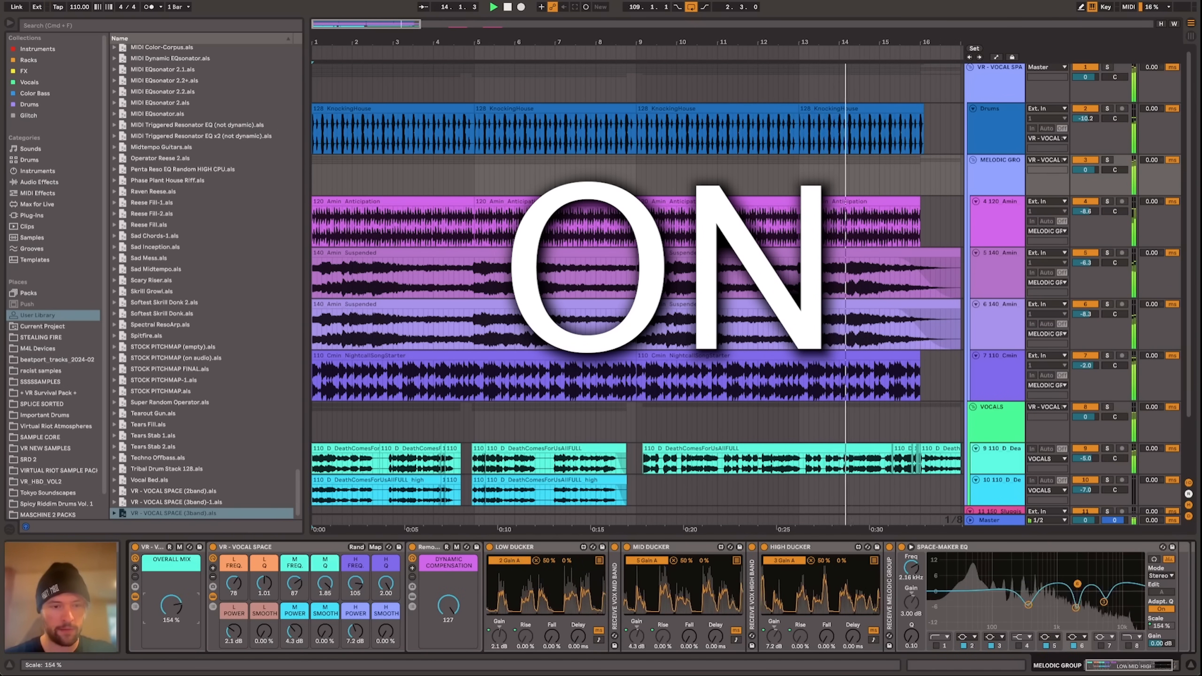
drag(448, 605, 448, 621)
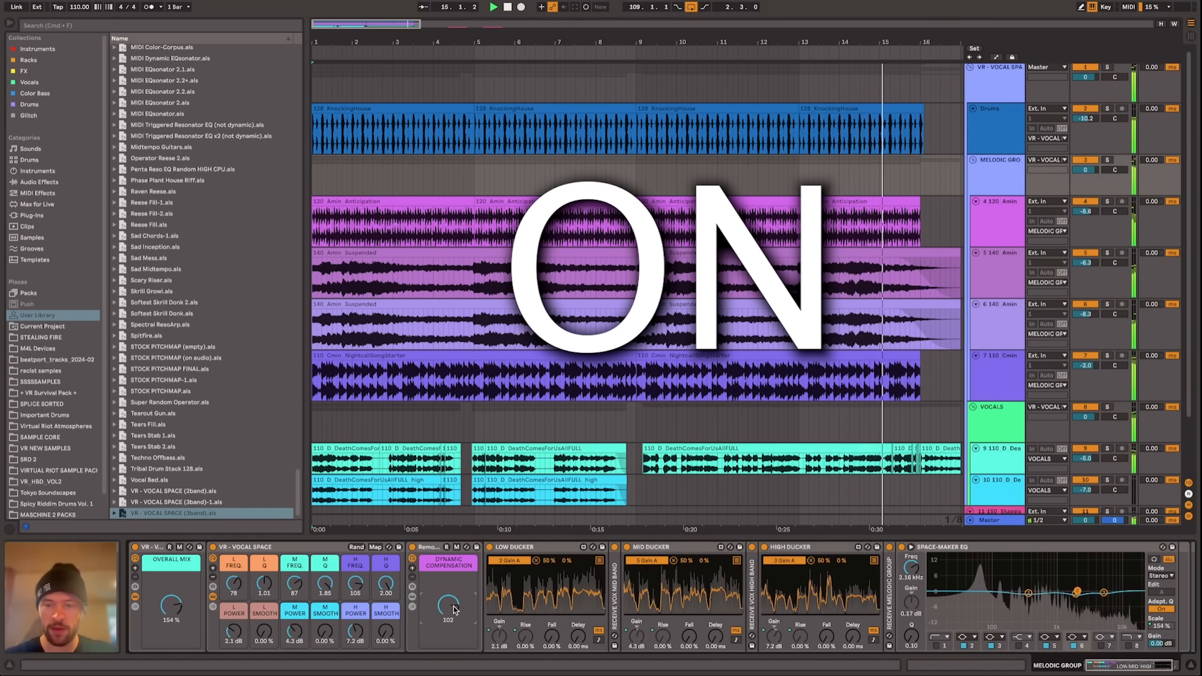
click(135, 547)
click(134, 547)
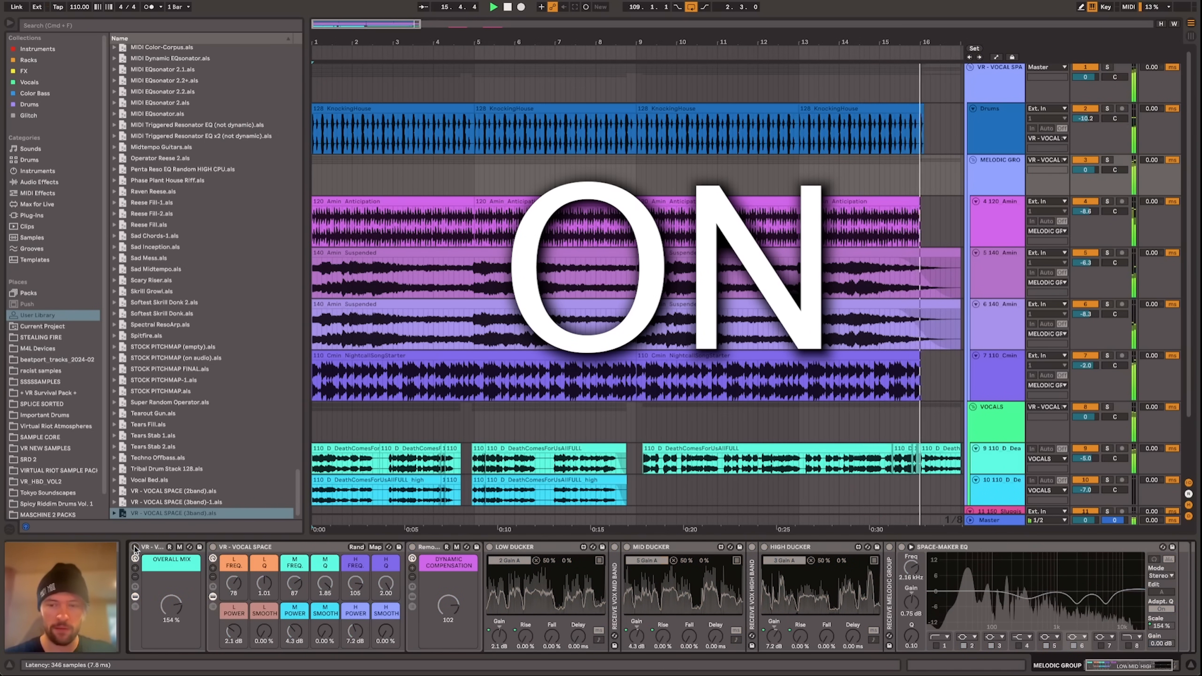
scroll(793, 616, right, 3)
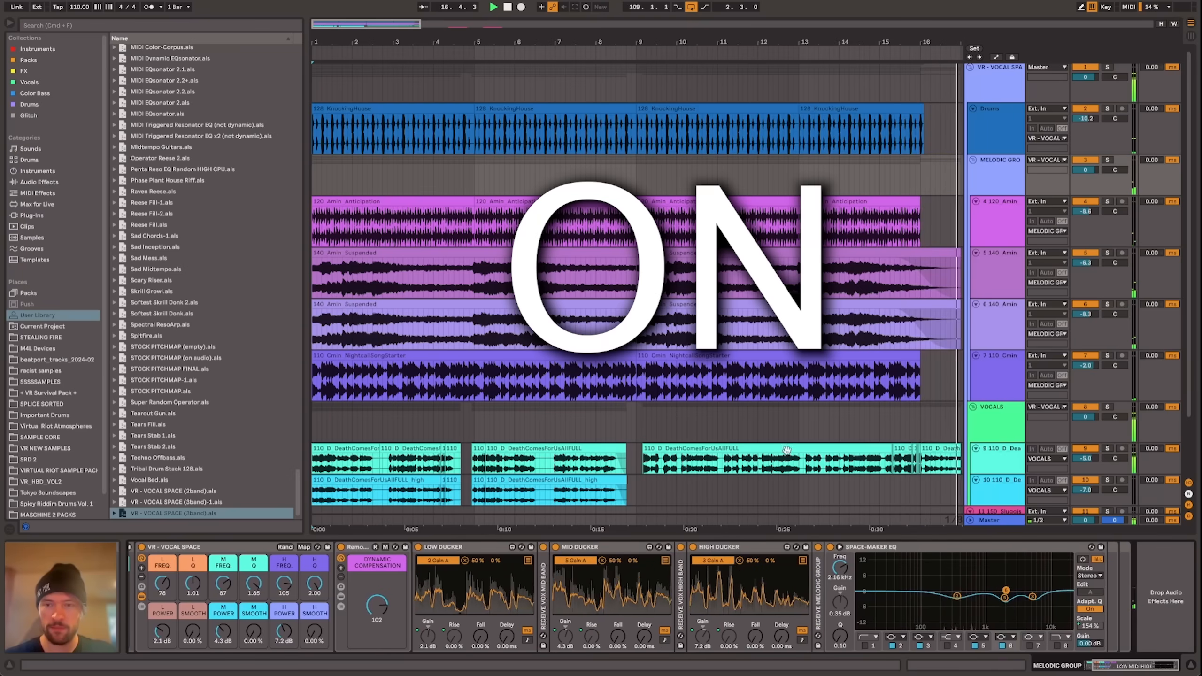
key(space)
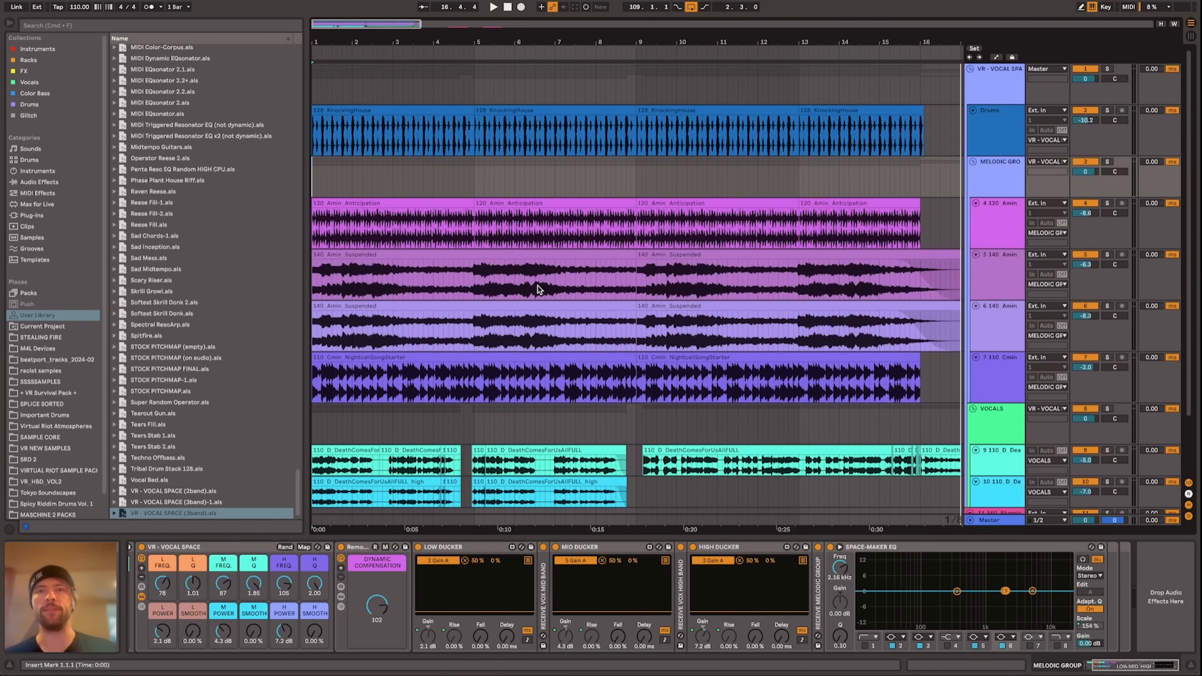
click(400, 483)
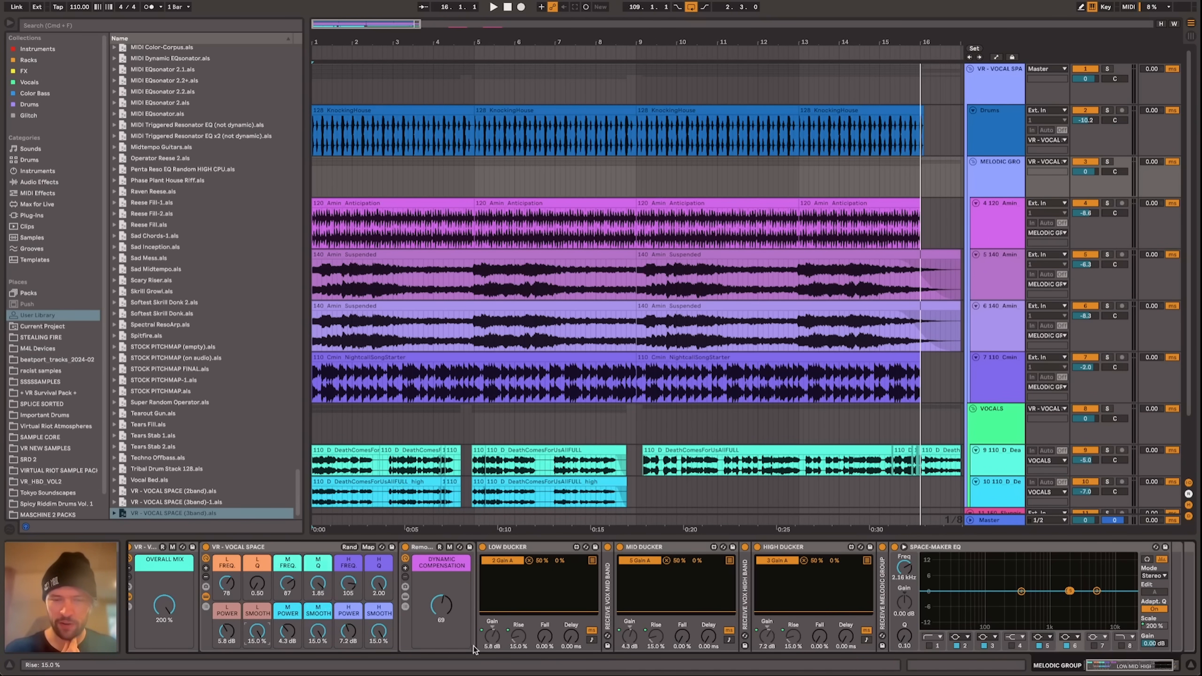
click(550, 547)
click(684, 546)
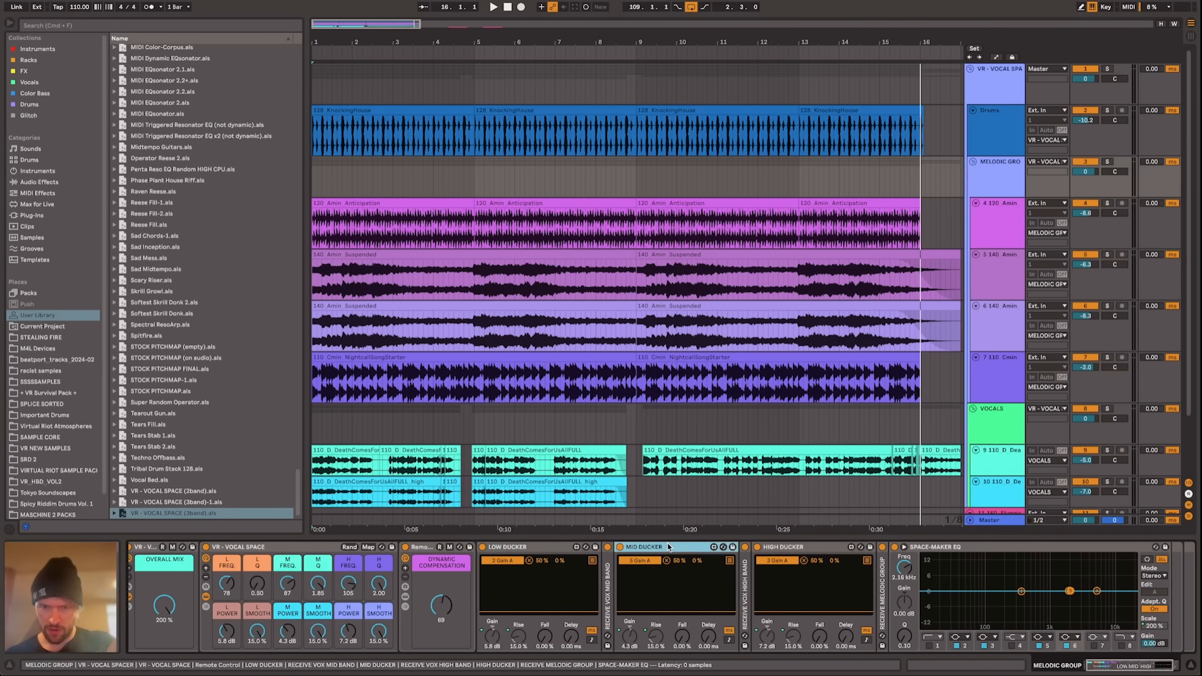
drag(164, 605, 164, 634)
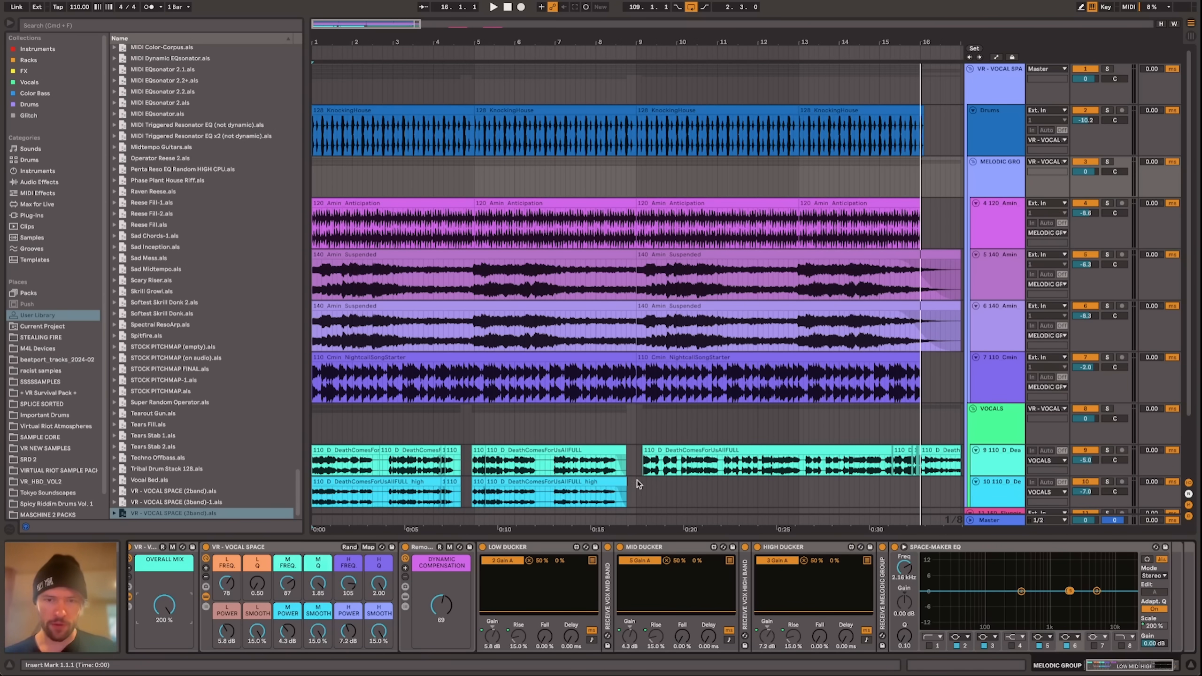
Step: Play the song from bar 9 with the whole vocal space rack bypassed, and re-enable it during playback to compare
click(636, 459)
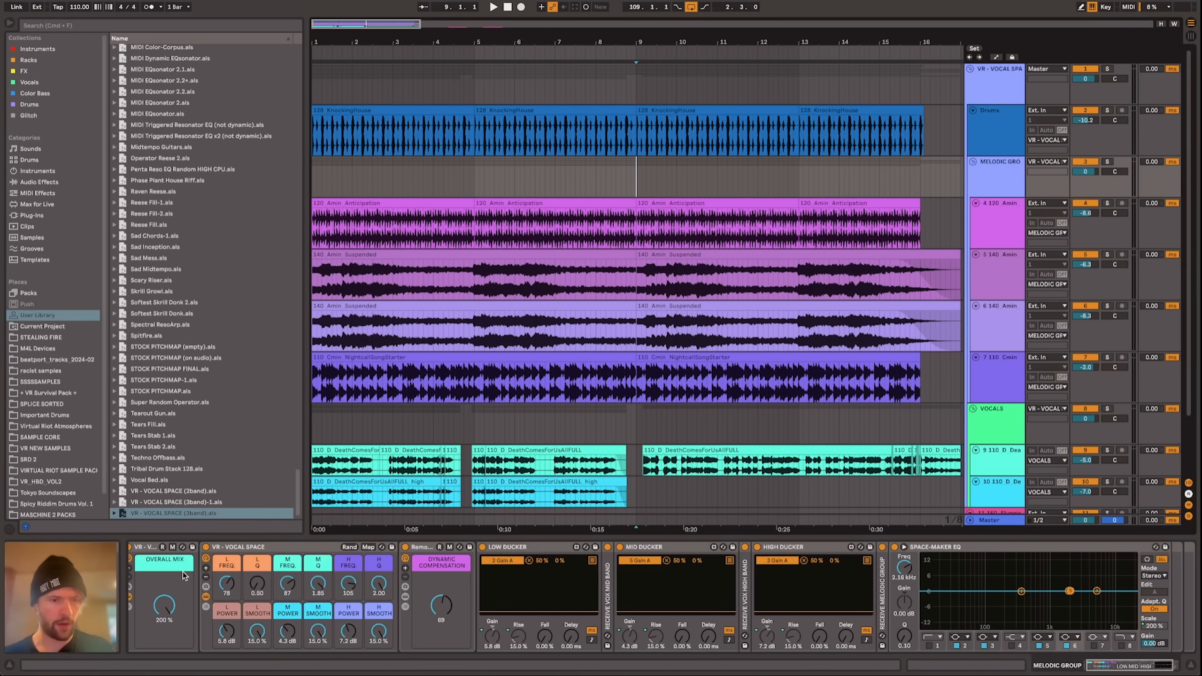
click(182, 571)
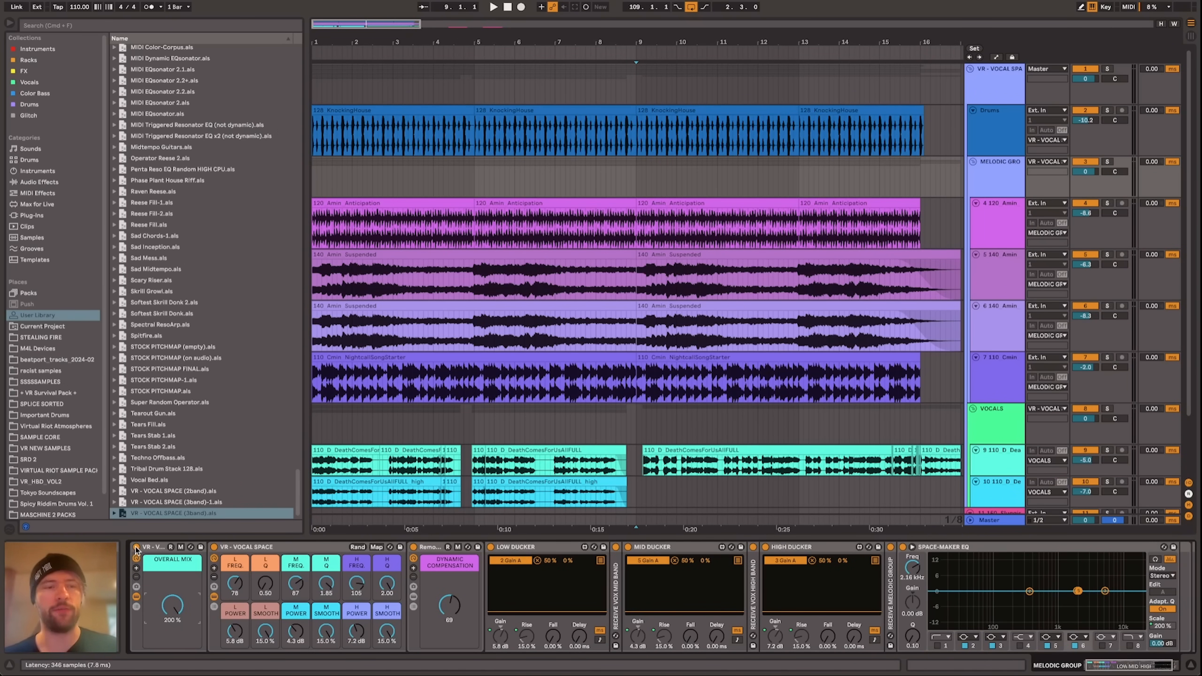
key(space)
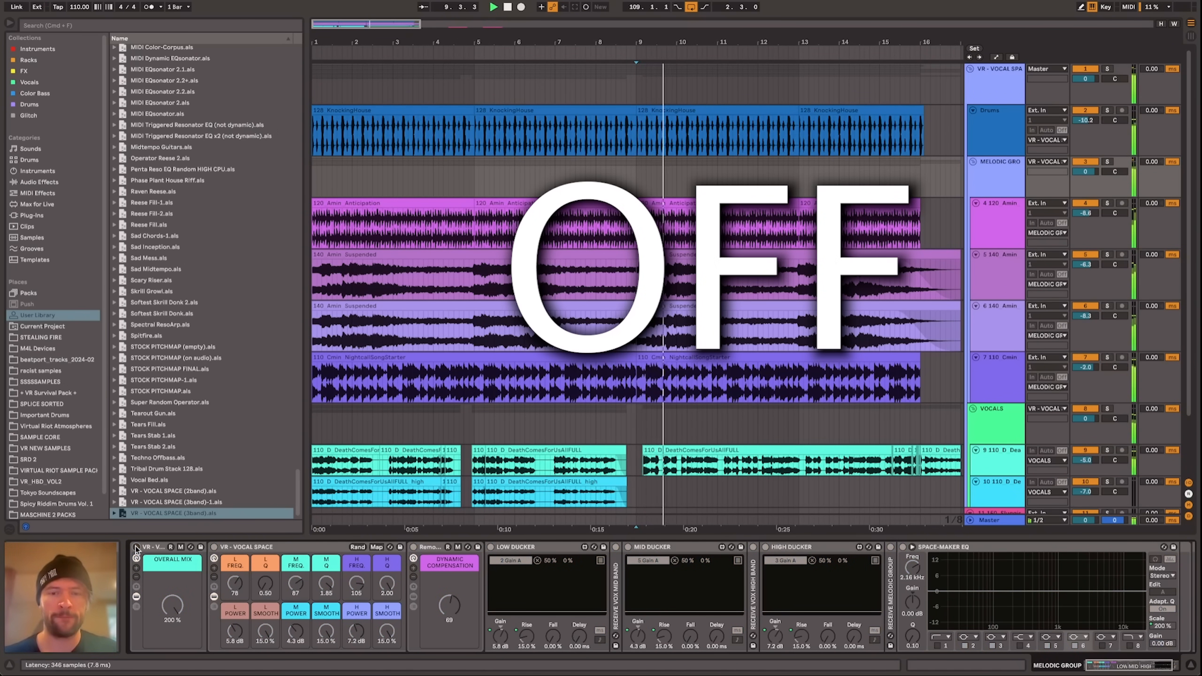
click(136, 547)
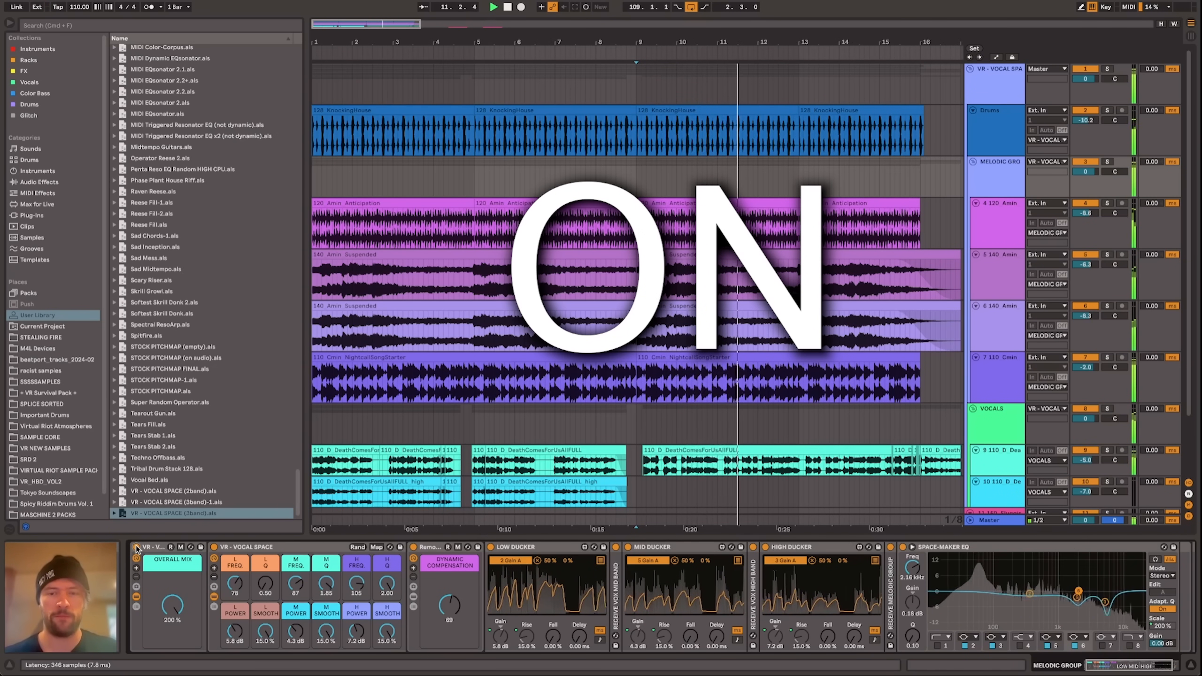
Step: Toggle the whole vocal space rack between bypassed and active during playback to compare, and stop with it enabled
click(136, 547)
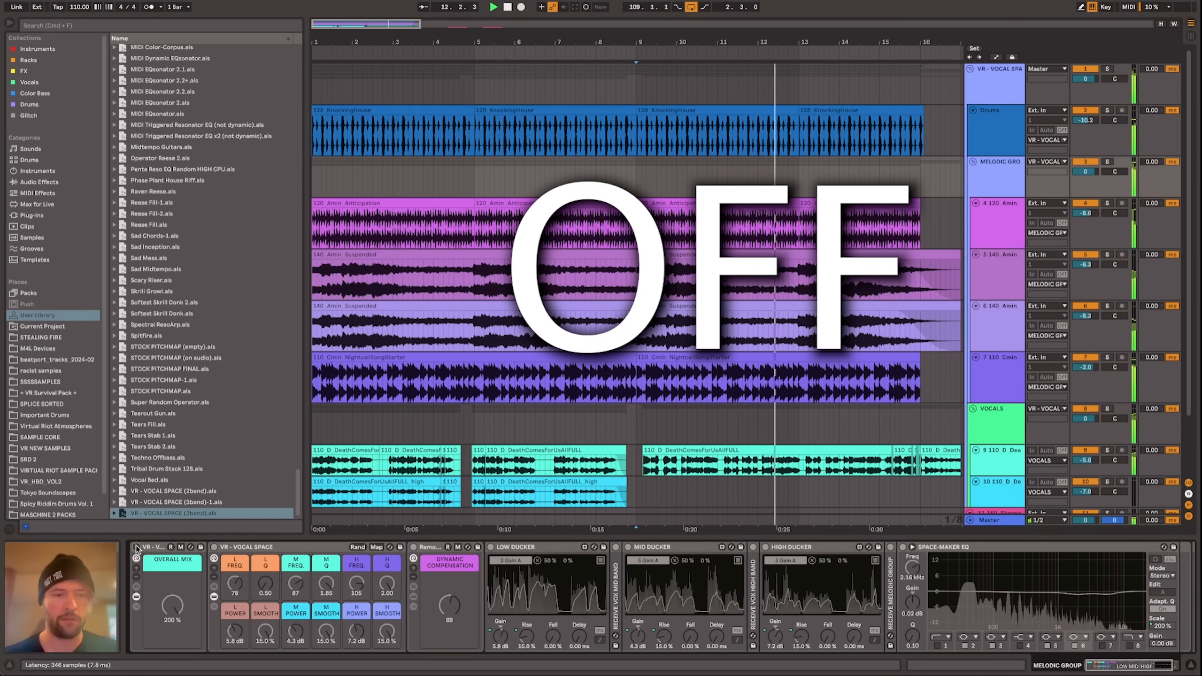
click(136, 547)
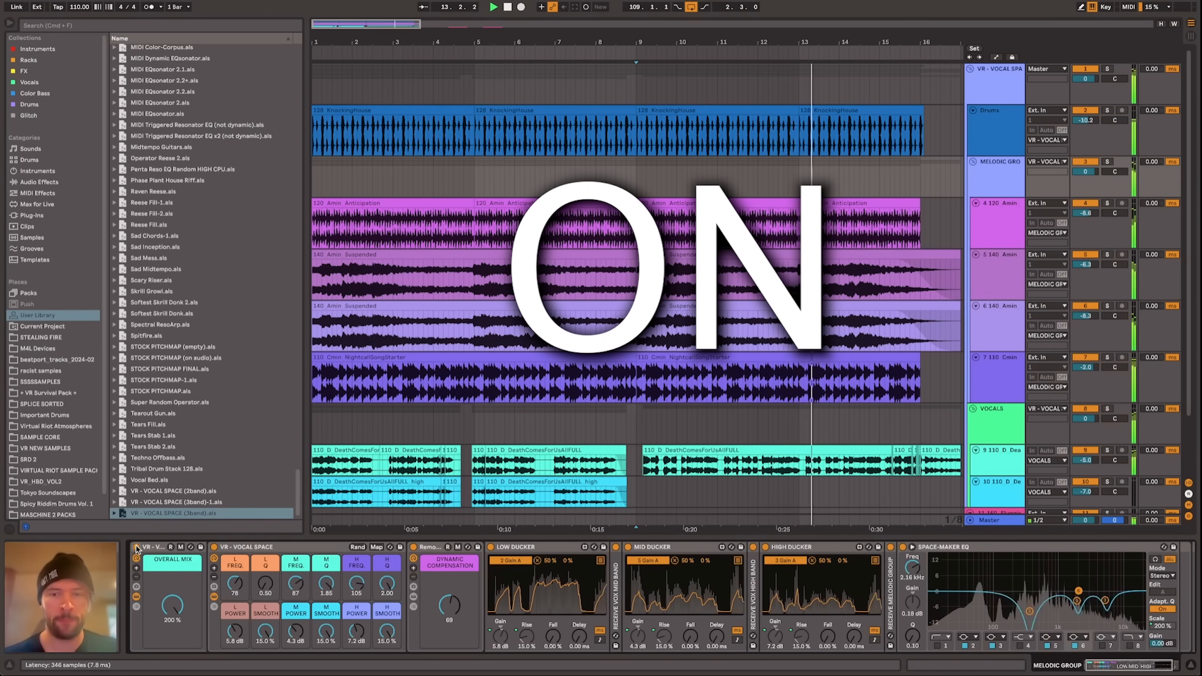
click(136, 548)
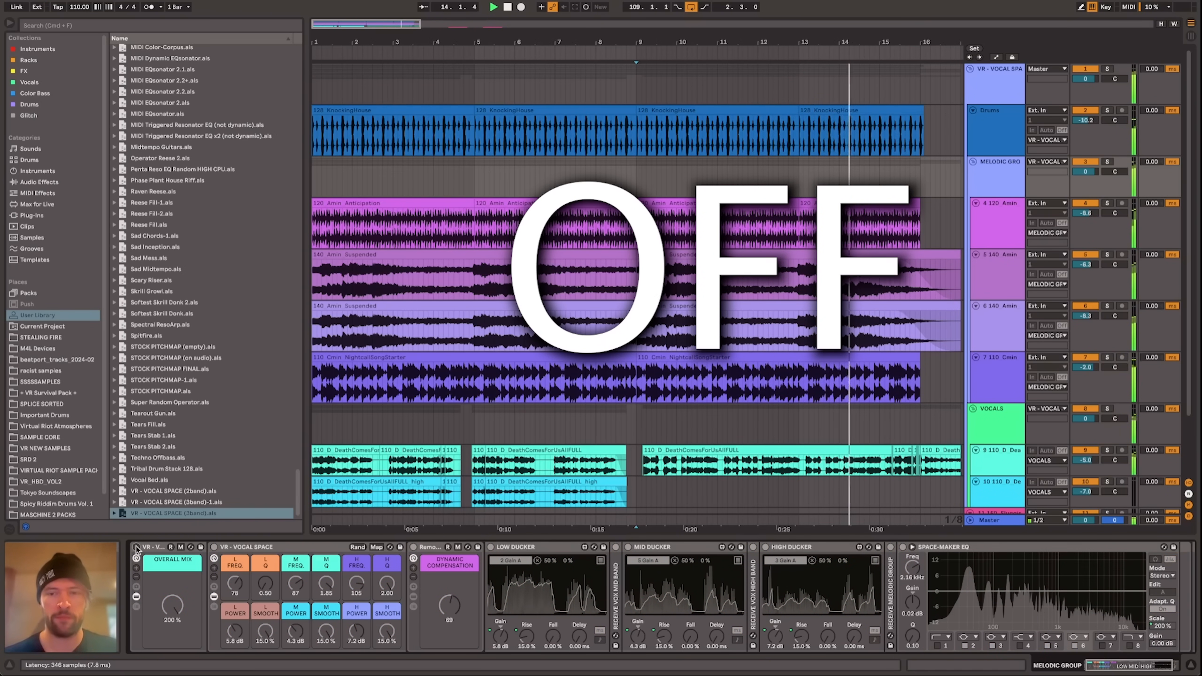
click(136, 547)
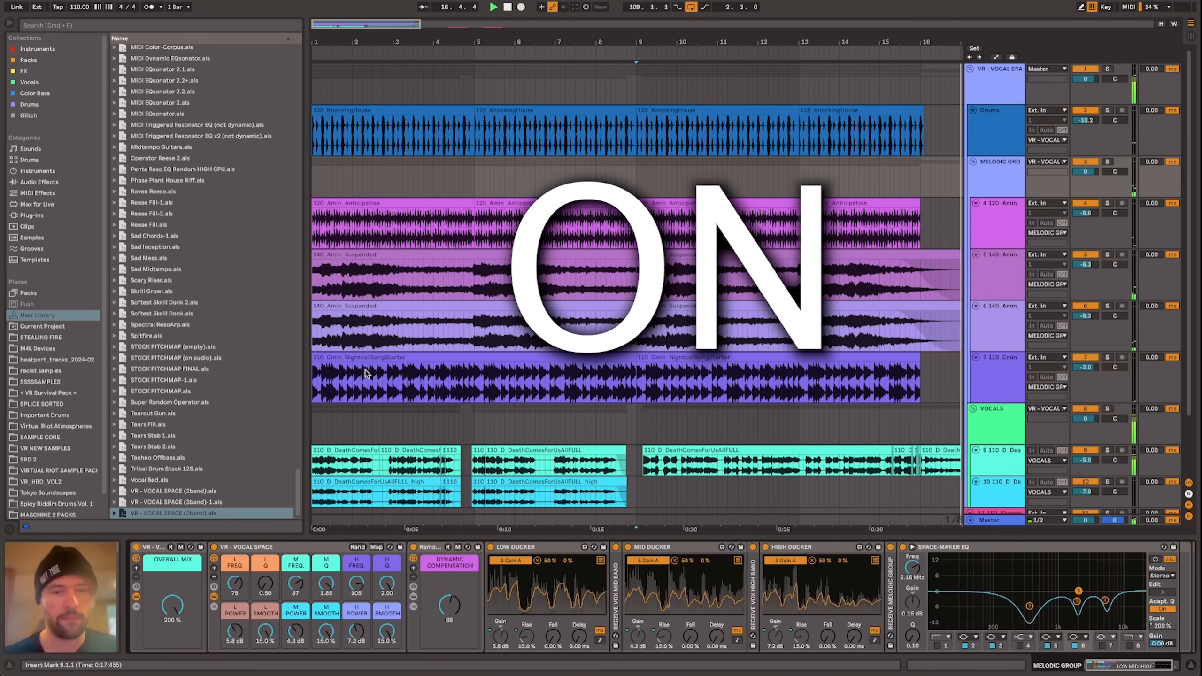
key(space)
scroll(542, 346, right, 10)
scroll(542, 345, down, 1)
scroll(543, 345, up, 1)
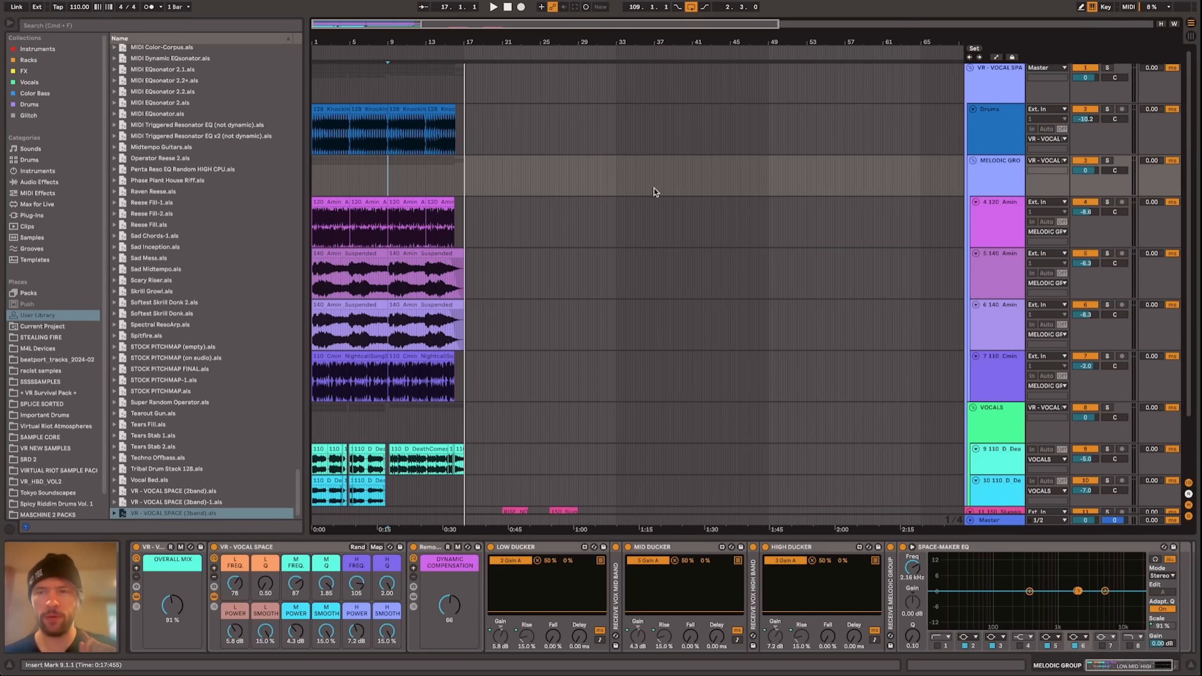
scroll(653, 188, up, 1)
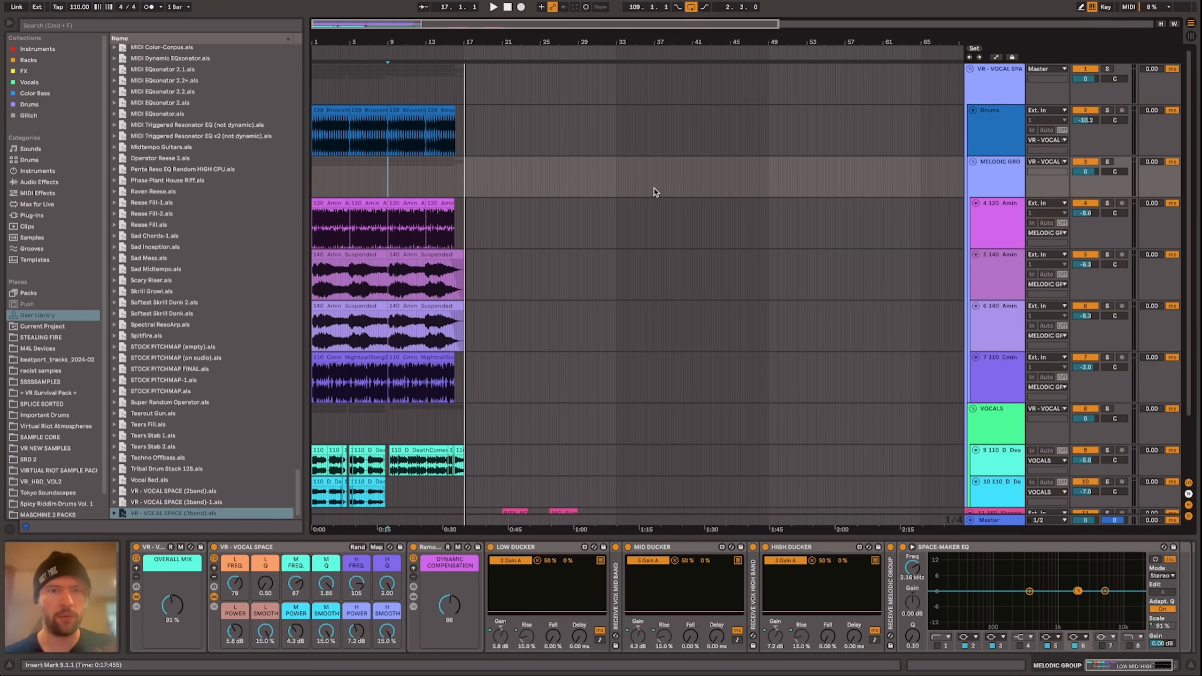
scroll(653, 162, down, 1)
scroll(654, 163, up, 1)
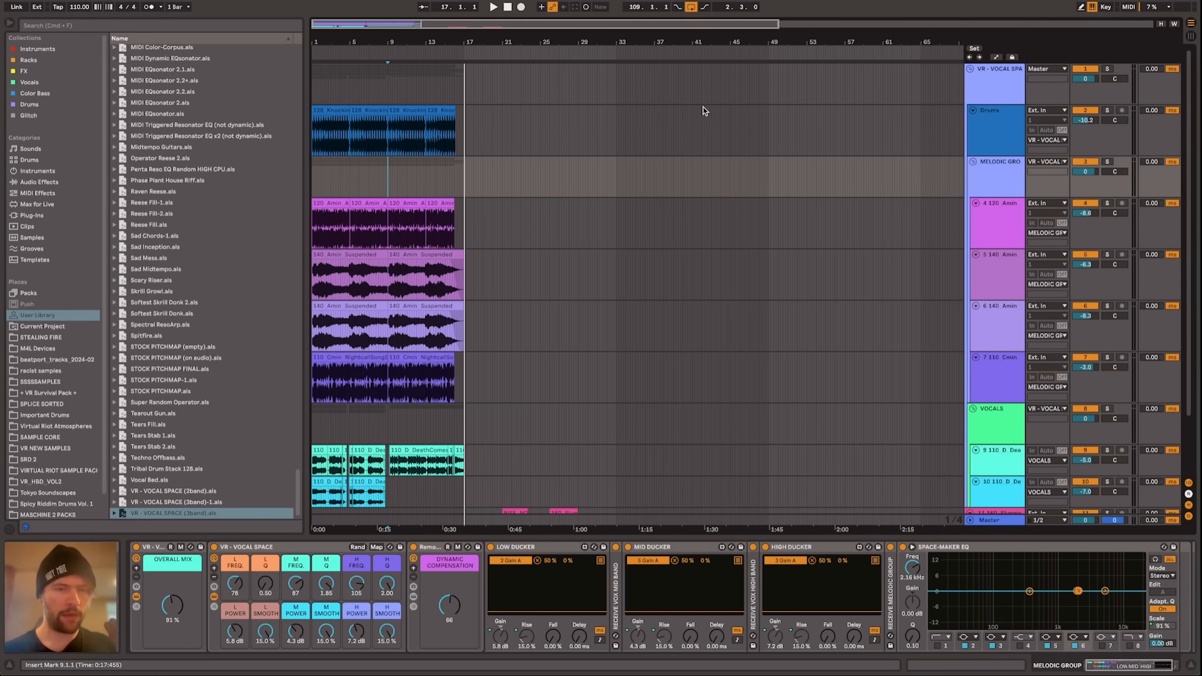
Step: Switch to Finder to look at the VR - VOCAL SPACE set files in the User Library folder, and return to Ableton Live
click(216, 539)
click(357, 493)
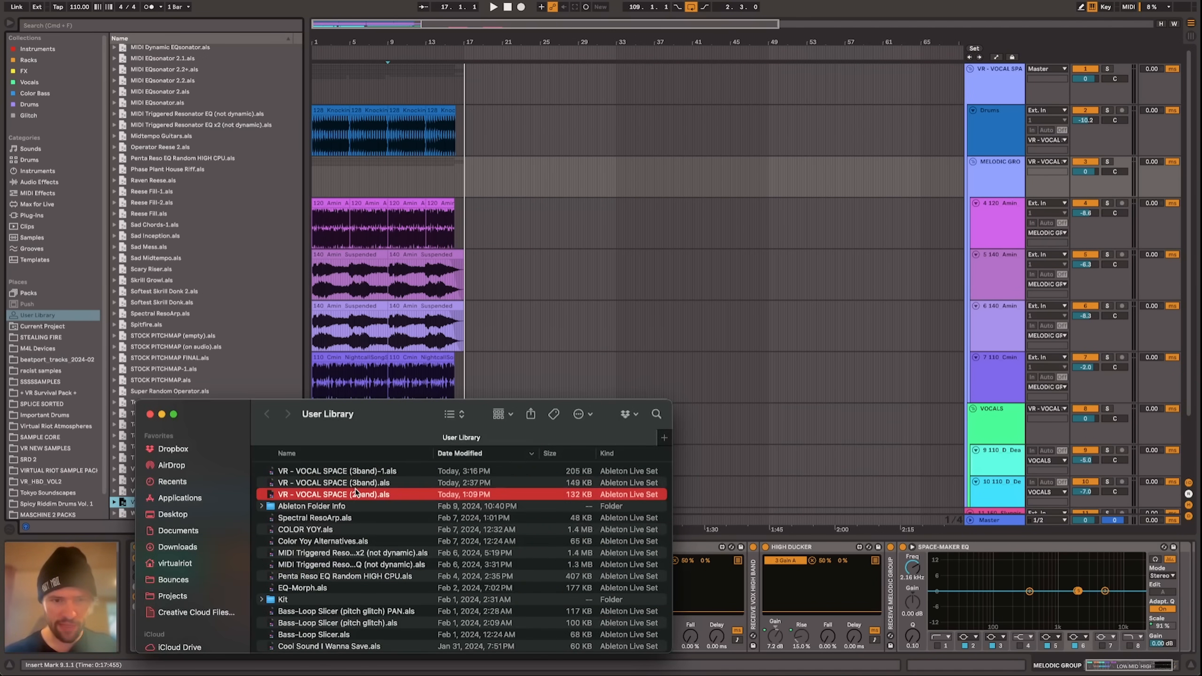
click(356, 474)
click(557, 371)
Step: Review the group structure and device chains of the VR - VOCAL SPACE, Drums, melodic and VOCALS tracks
click(999, 71)
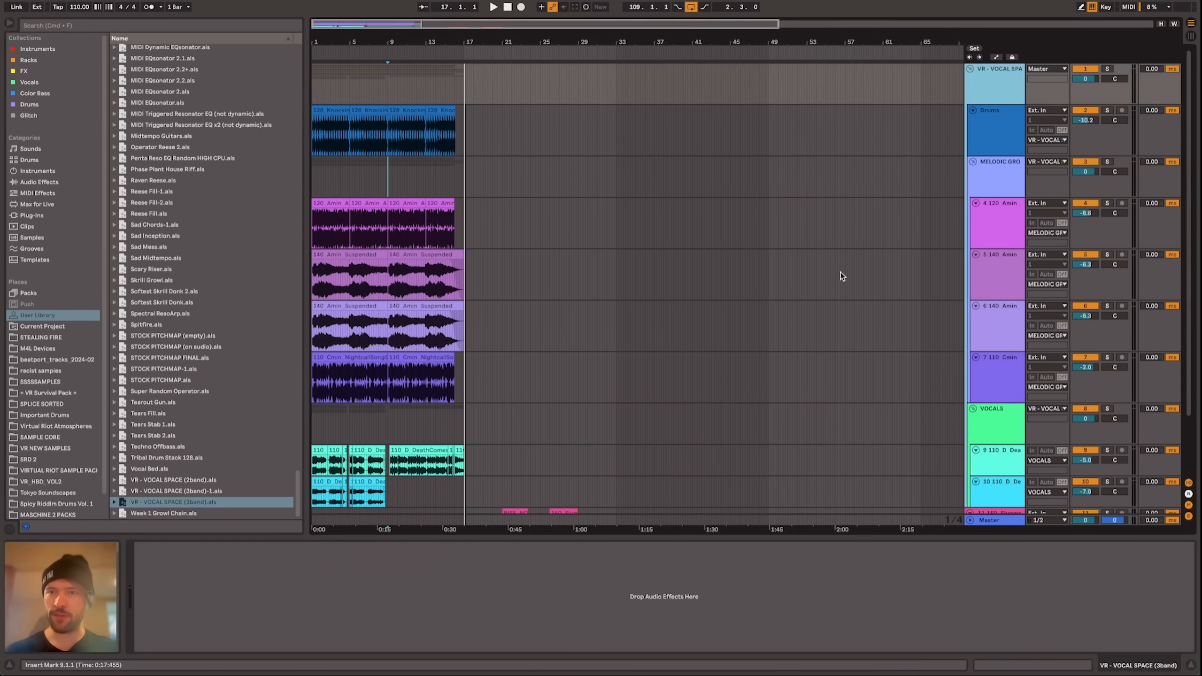
click(999, 127)
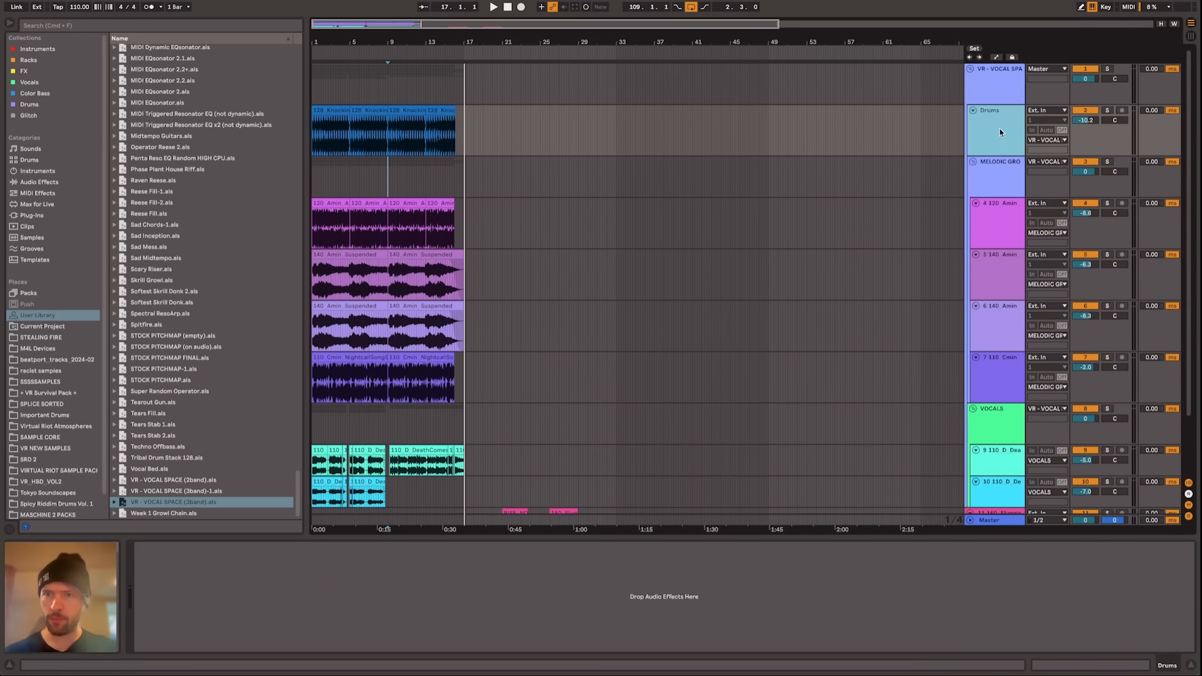
click(1017, 240)
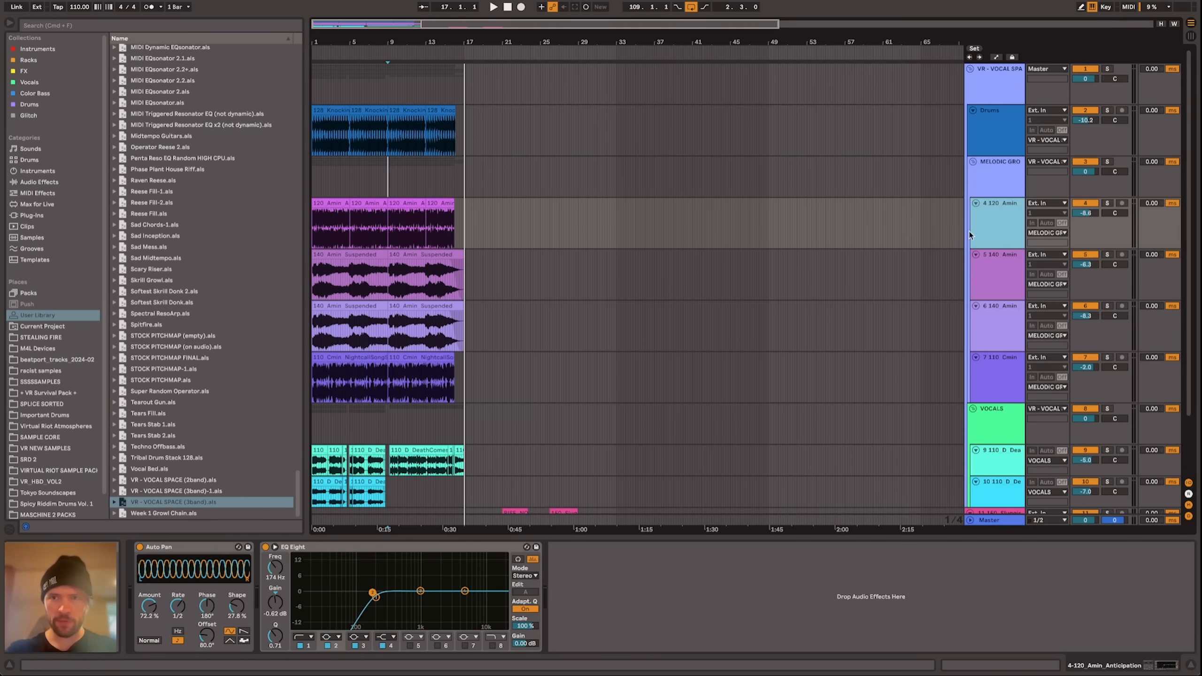
click(979, 87)
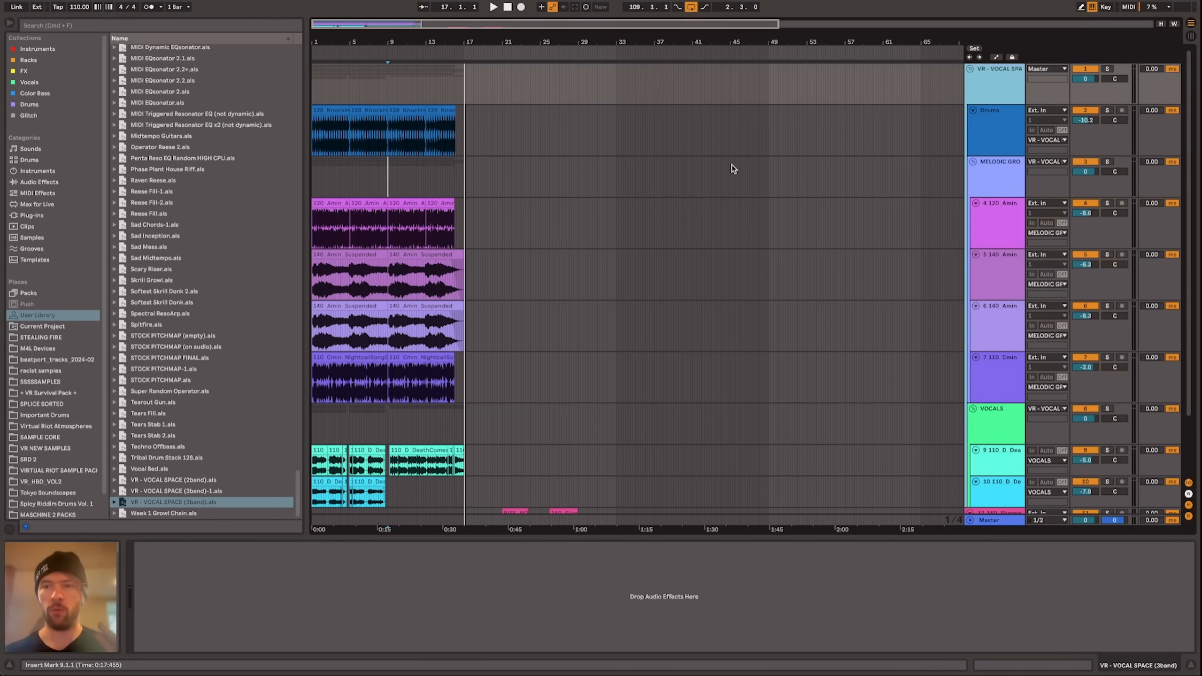
click(992, 134)
click(992, 158)
click(990, 117)
click(995, 171)
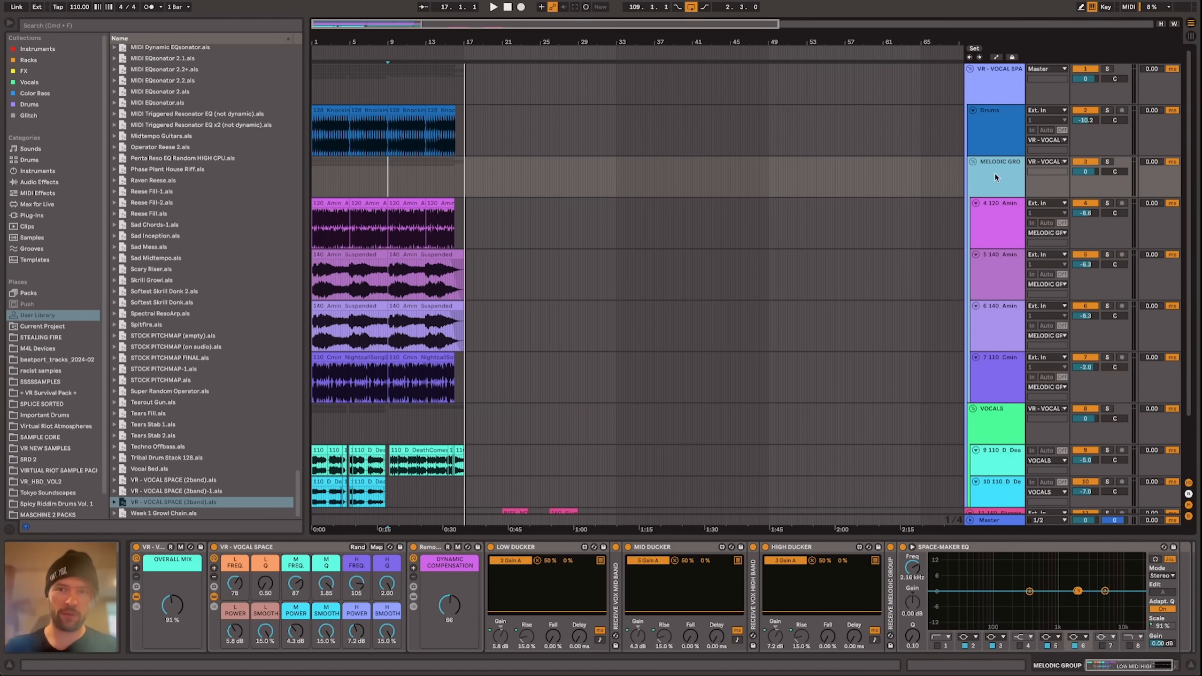
right_click(999, 171)
click(993, 375)
click(995, 415)
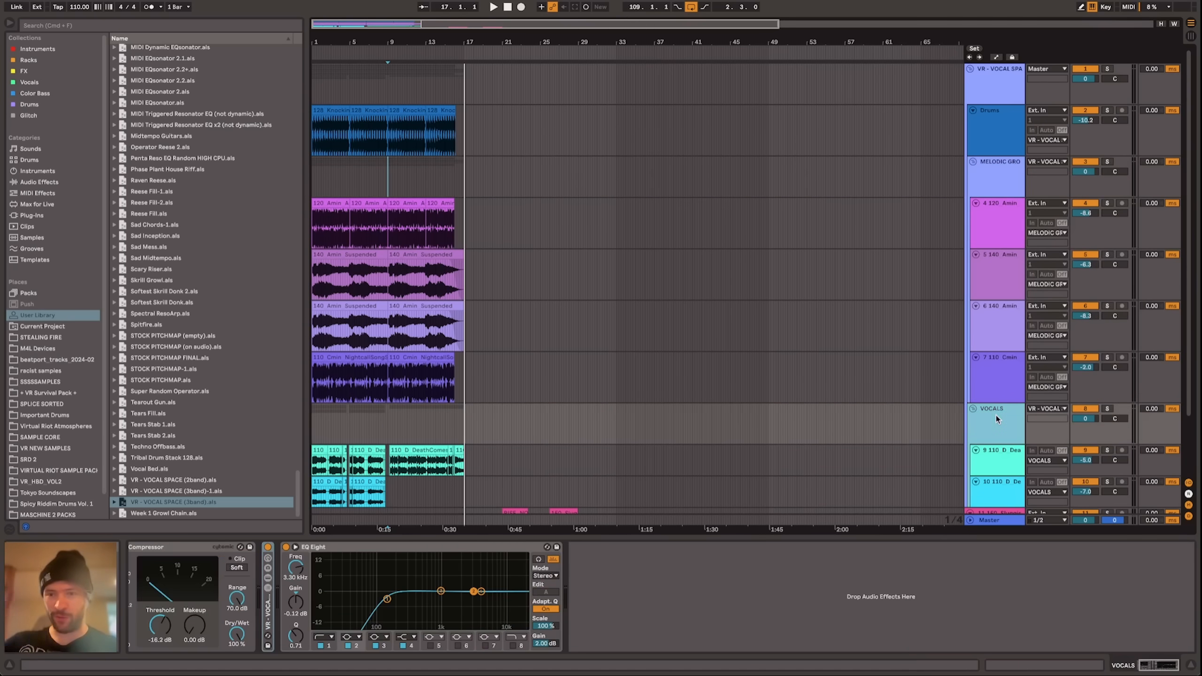
scroll(882, 412, down, 3)
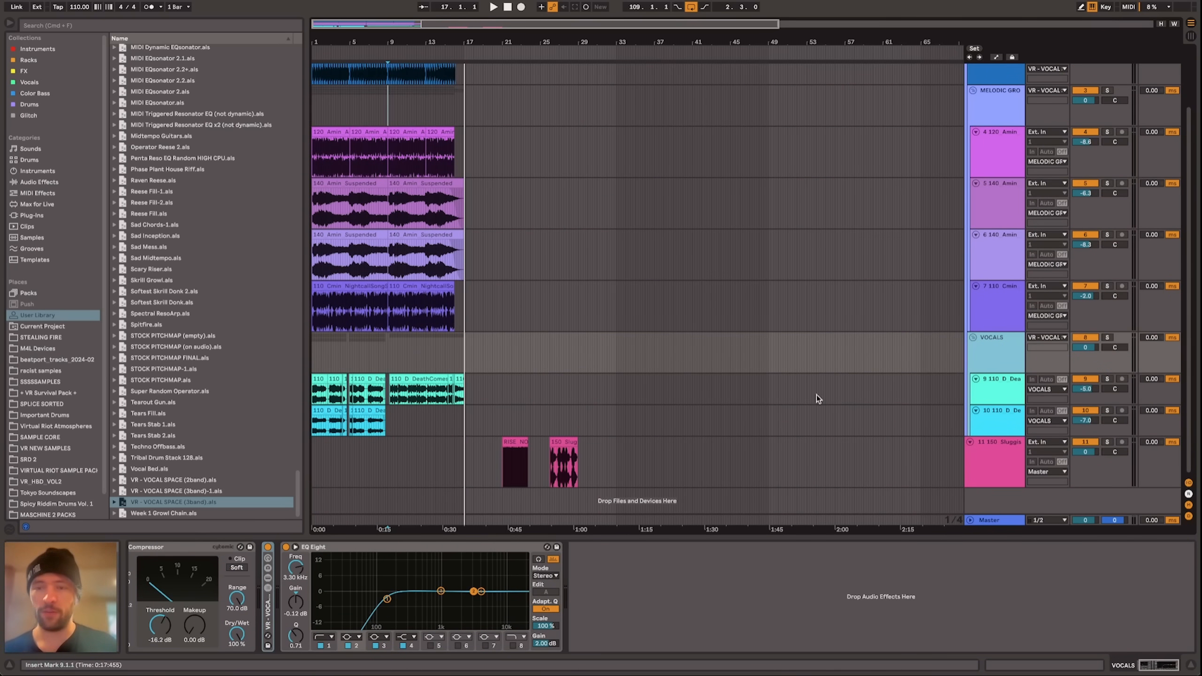
Step: Examine the Master track's effect chain and the white noise and drum loop clips on track 11
click(1006, 518)
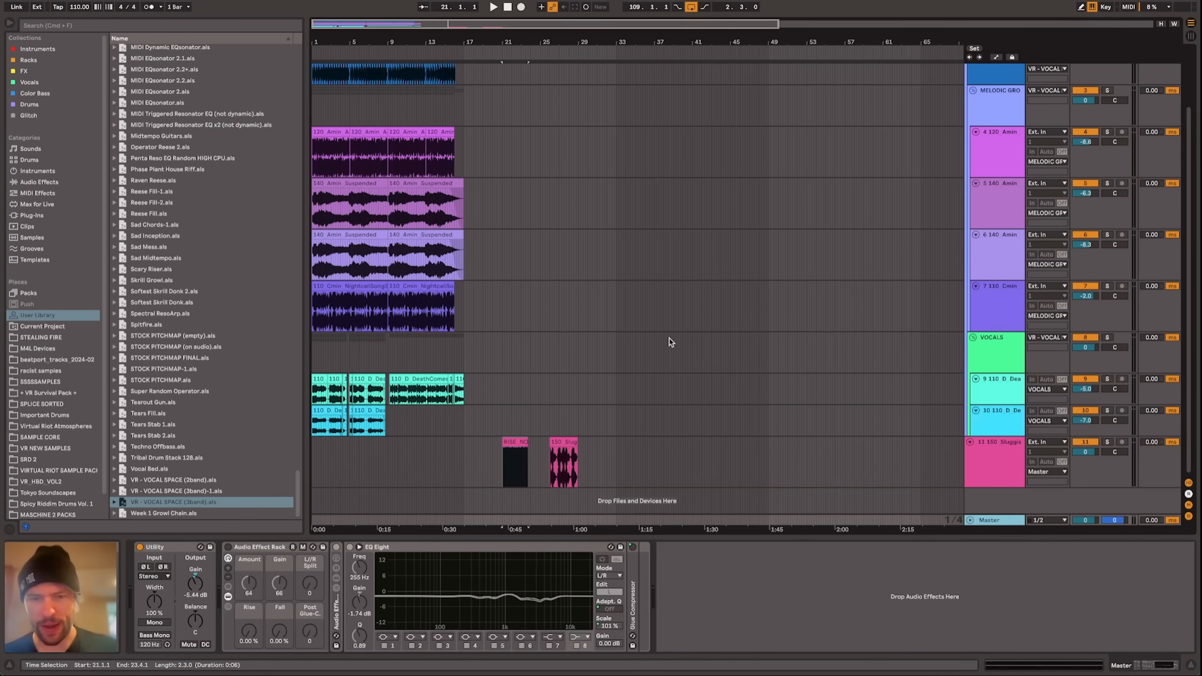
scroll(485, 427, up, 5)
click(662, 442)
scroll(662, 445, down, 1)
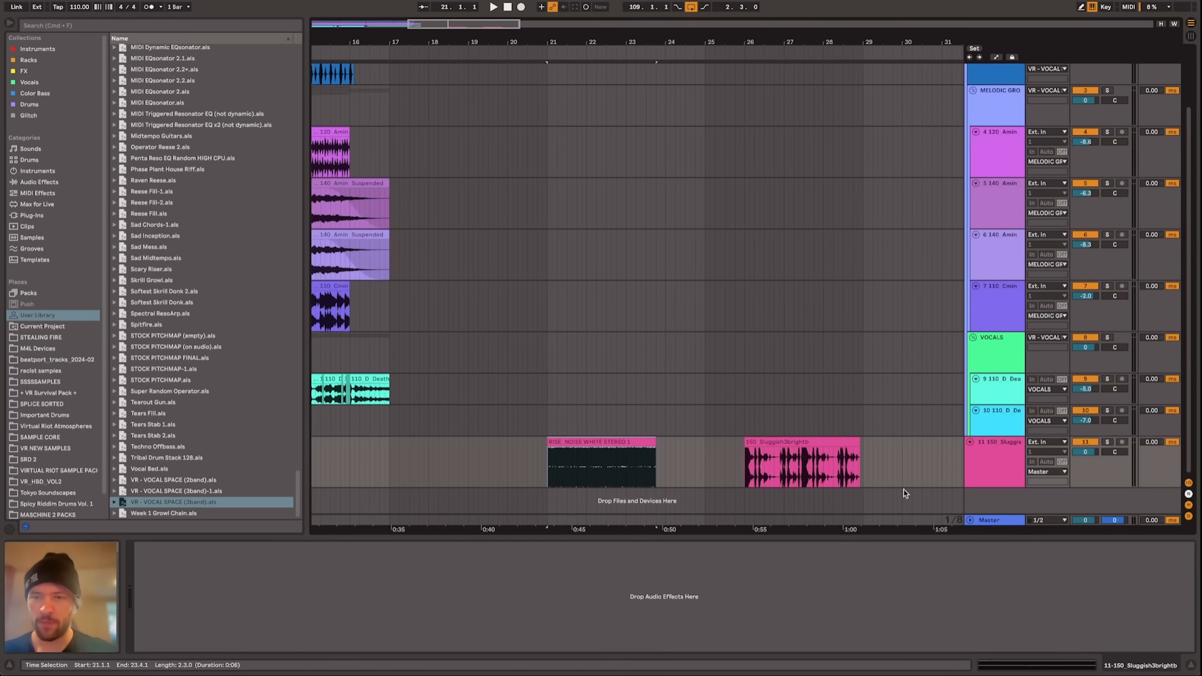
click(998, 515)
scroll(582, 442, up, 1)
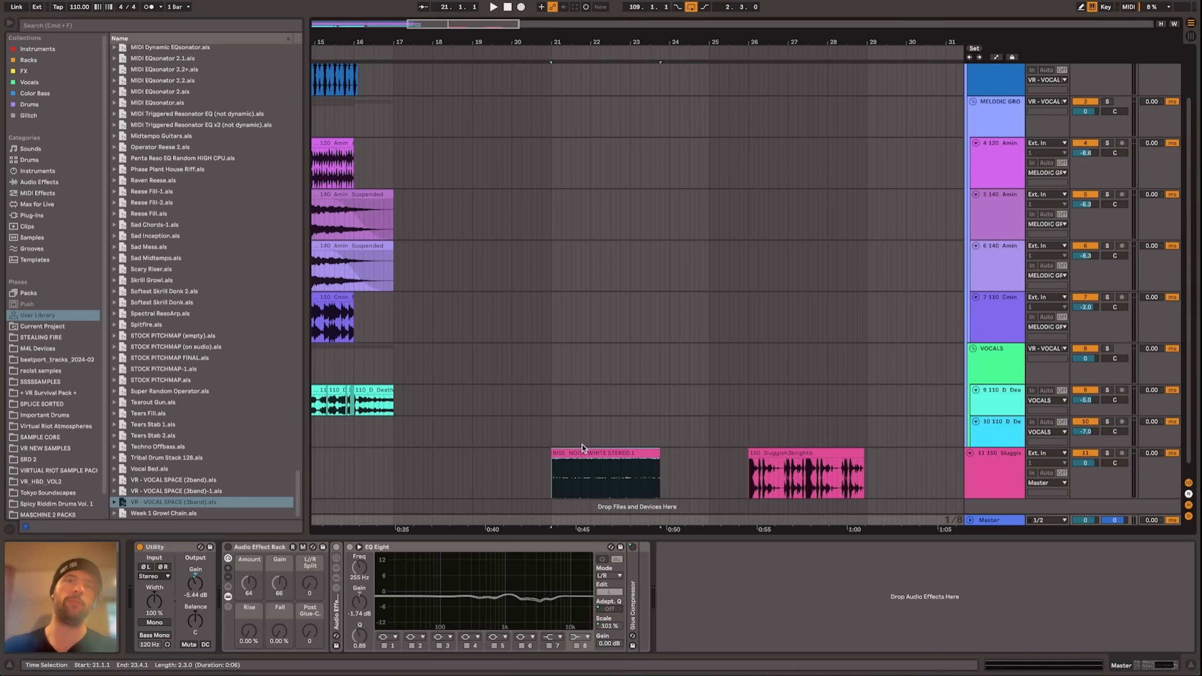
scroll(601, 441, right, 3)
scroll(601, 441, down, 1)
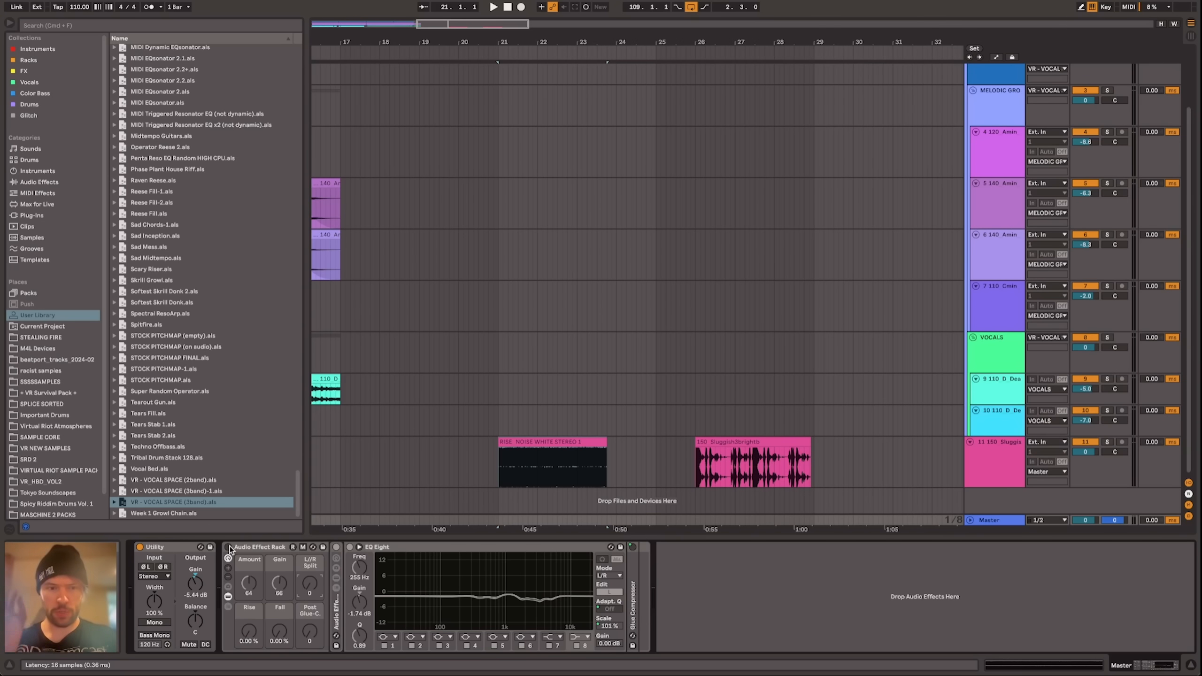
Step: Loop the 150_Sluggish3brightb clip on track 11 and play it with the Master's Audio Effect Rack enabled and its chain shown
scroll(913, 494, down, 3)
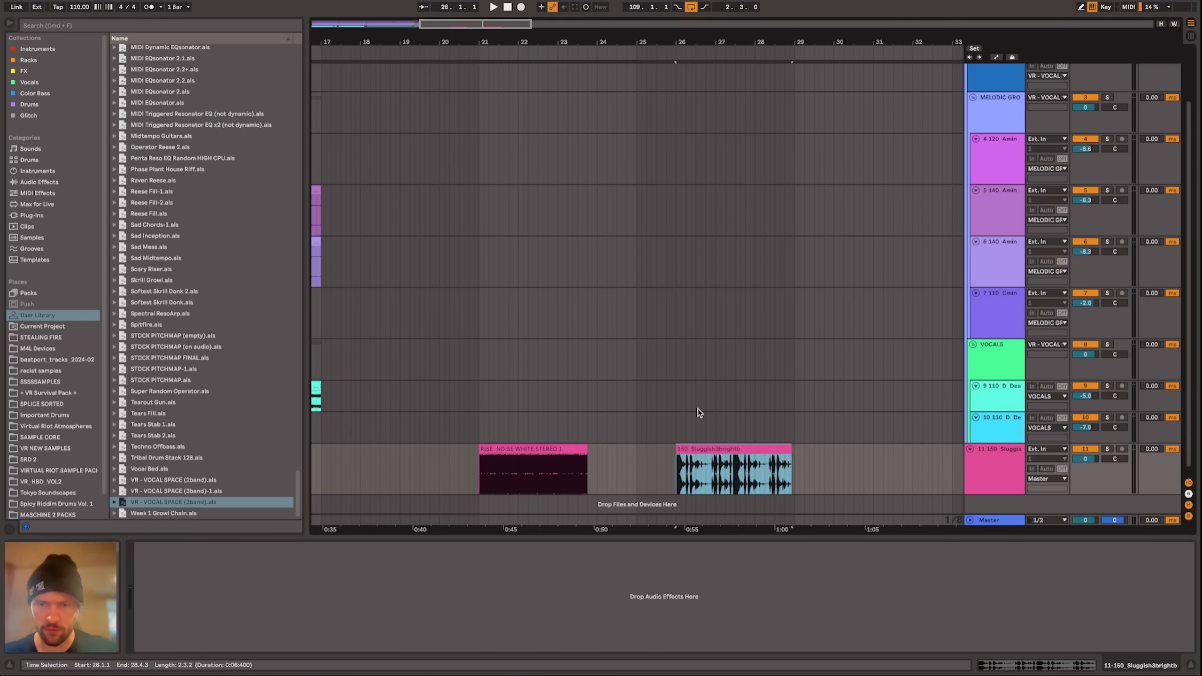
key(super+l)
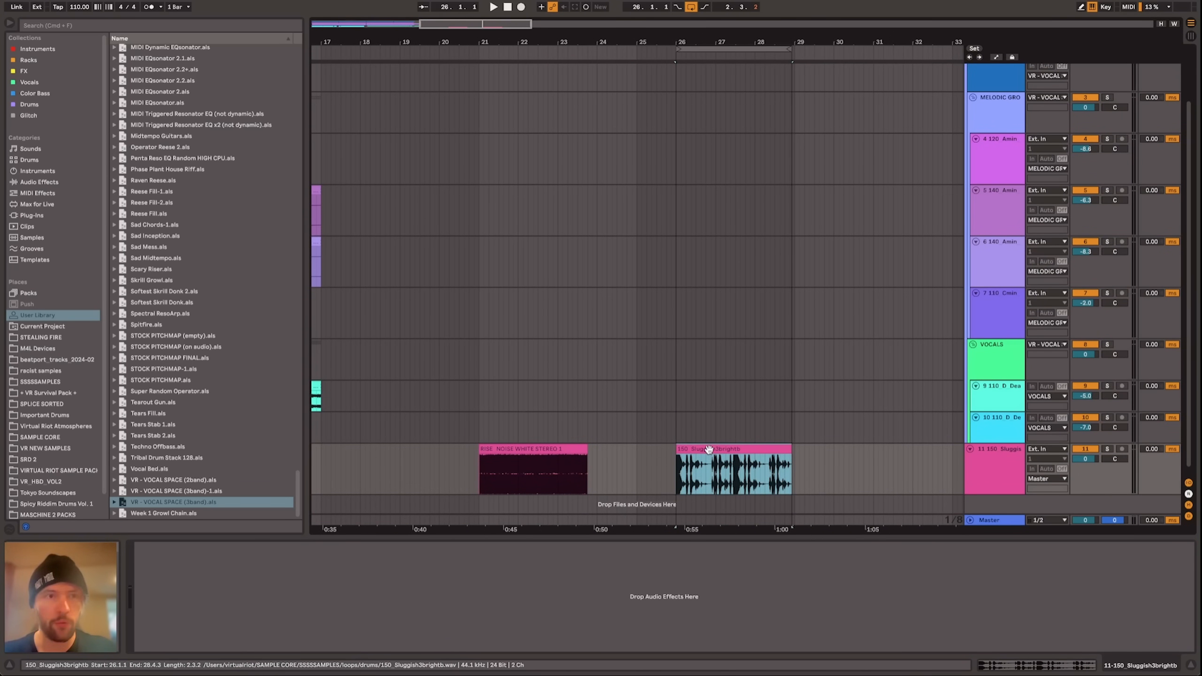
click(997, 522)
key(space)
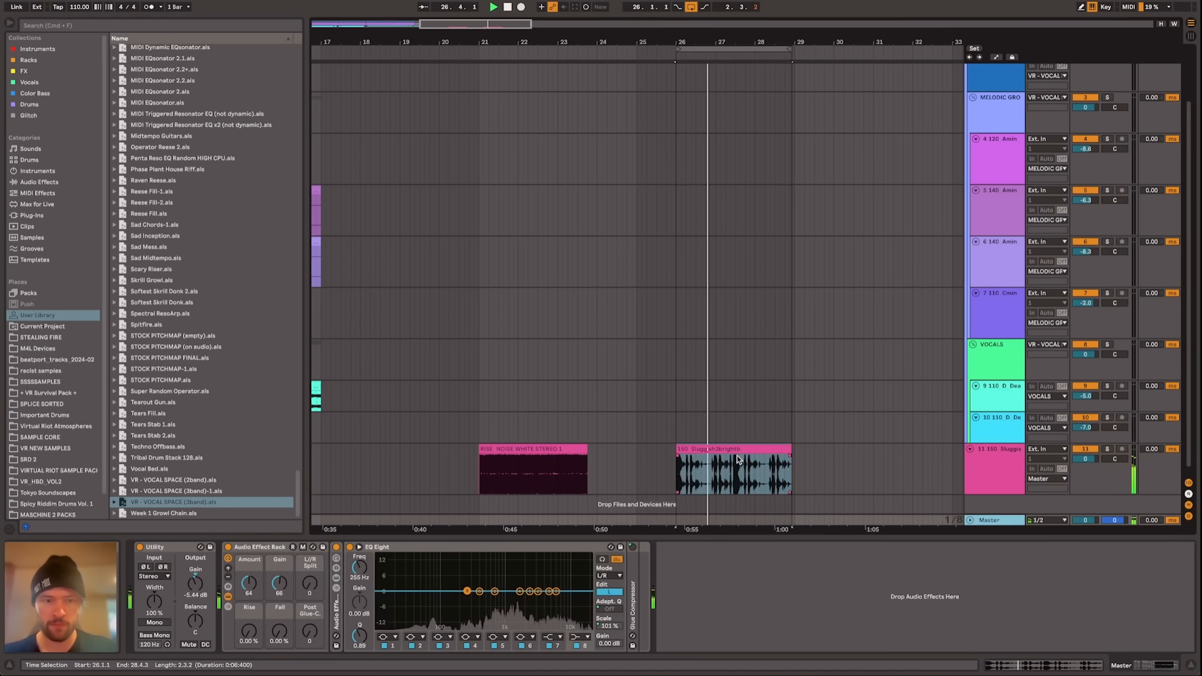
Step: Set the Master's Utility Gain to -7.22 dB and the Audio Effect Rack's Gain macro to 72 while auditioning the loop
drag(195, 582, 197, 585)
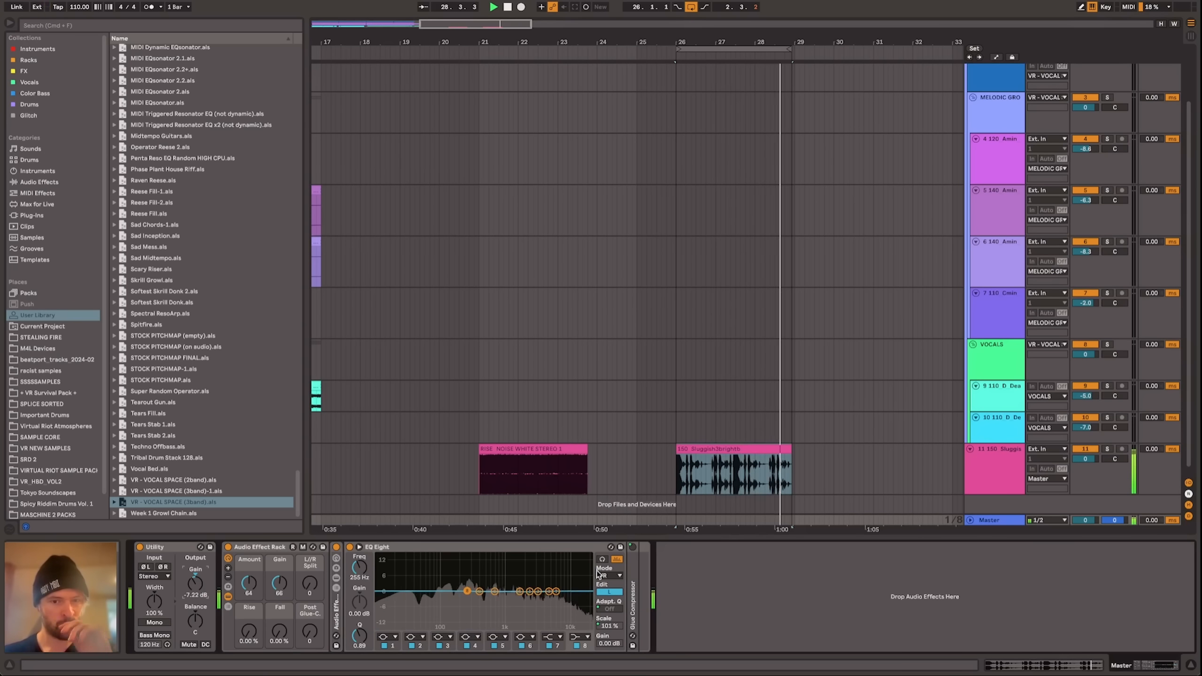
key(space)
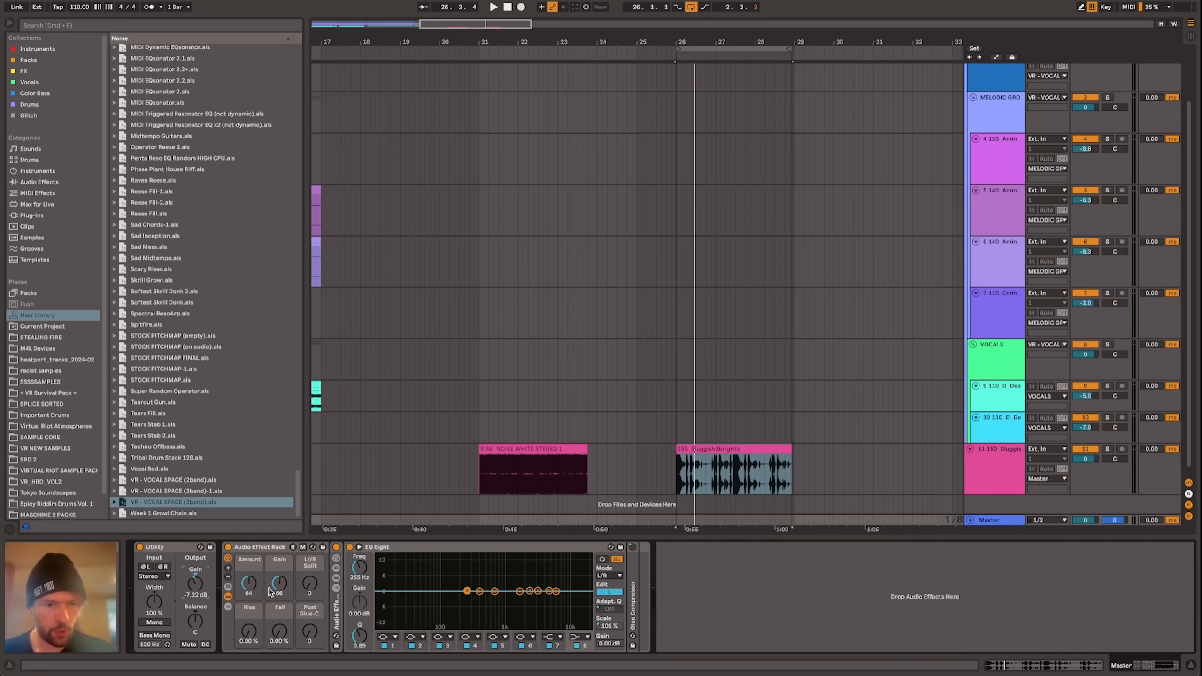
key(space)
drag(280, 583, 279, 578)
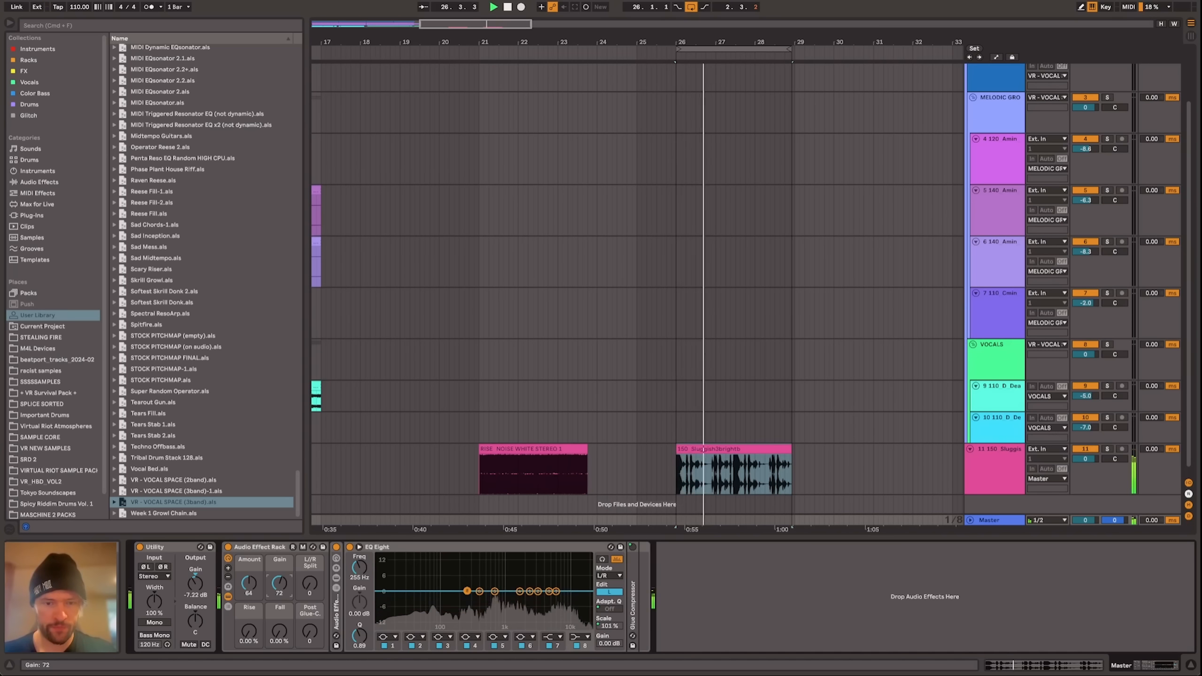
Step: Try the Master rack with Rise at 39.4 %, Fall at 36.2 % and Gain at 96 on the looped drums
drag(248, 631, 284, 625)
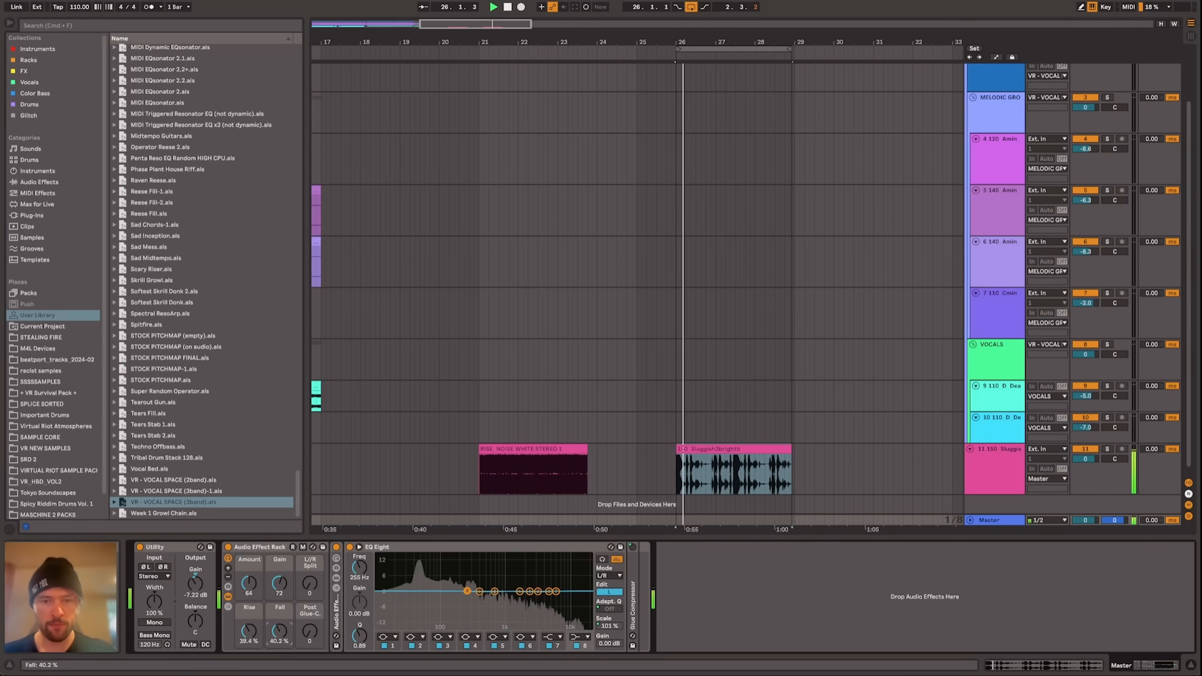
drag(279, 583, 280, 571)
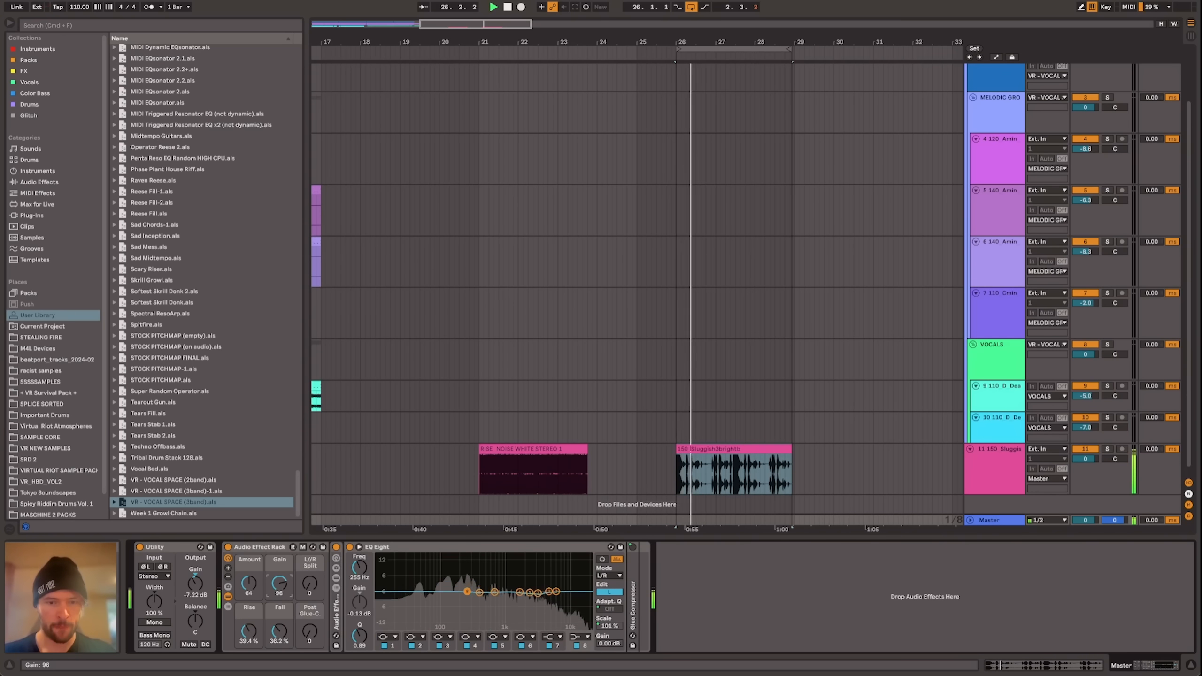
key(space)
drag(280, 583, 279, 585)
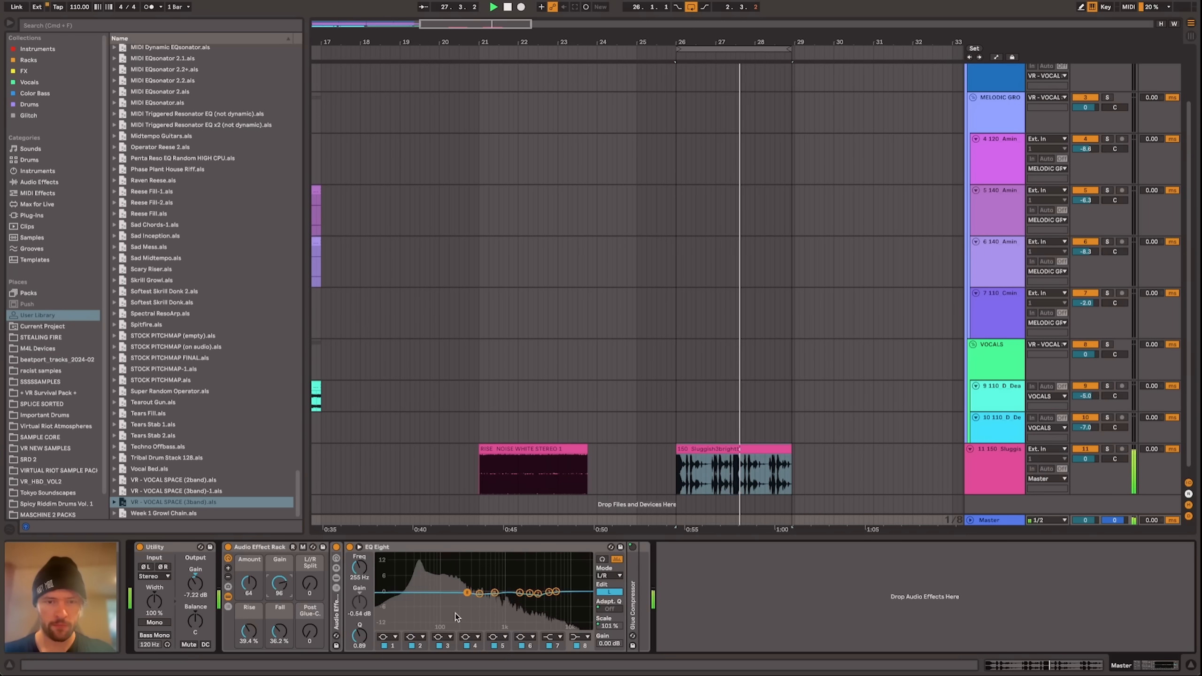
Step: Set the Master rack's Rise and Fall to 0.00 %, Amount to 127 and Gain to 74, comparing the song with the rack bypassed
drag(244, 634, 279, 635)
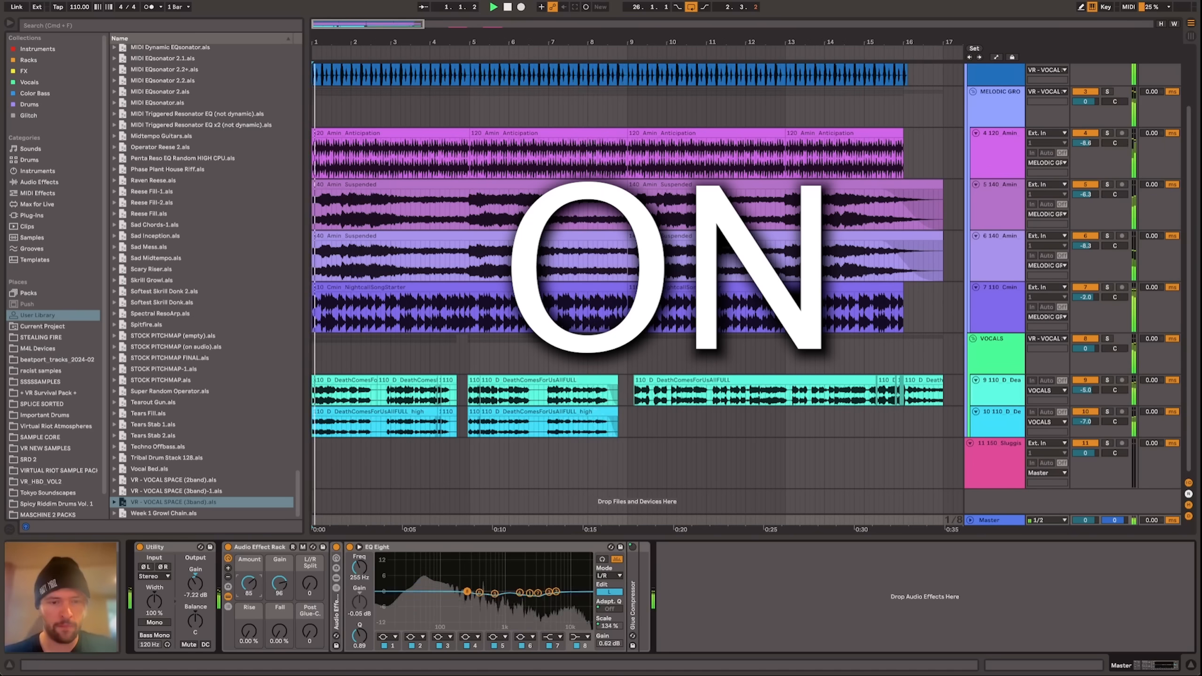
drag(249, 583, 248, 559)
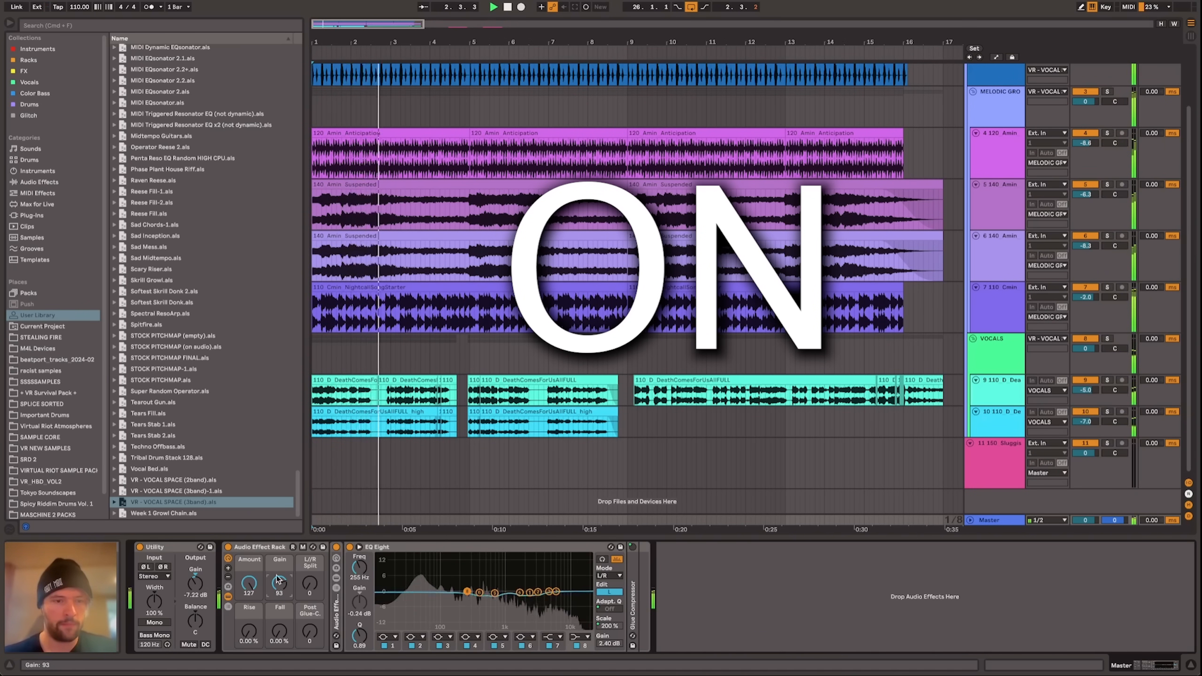
click(229, 548)
click(229, 548)
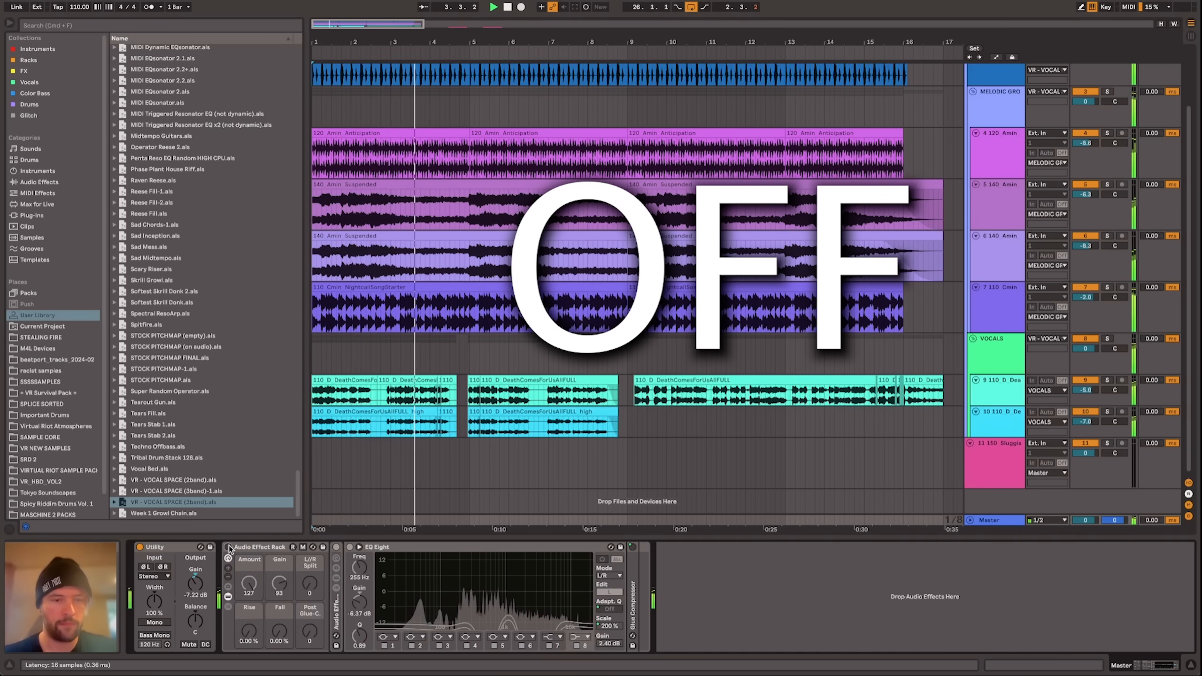
drag(280, 583, 279, 595)
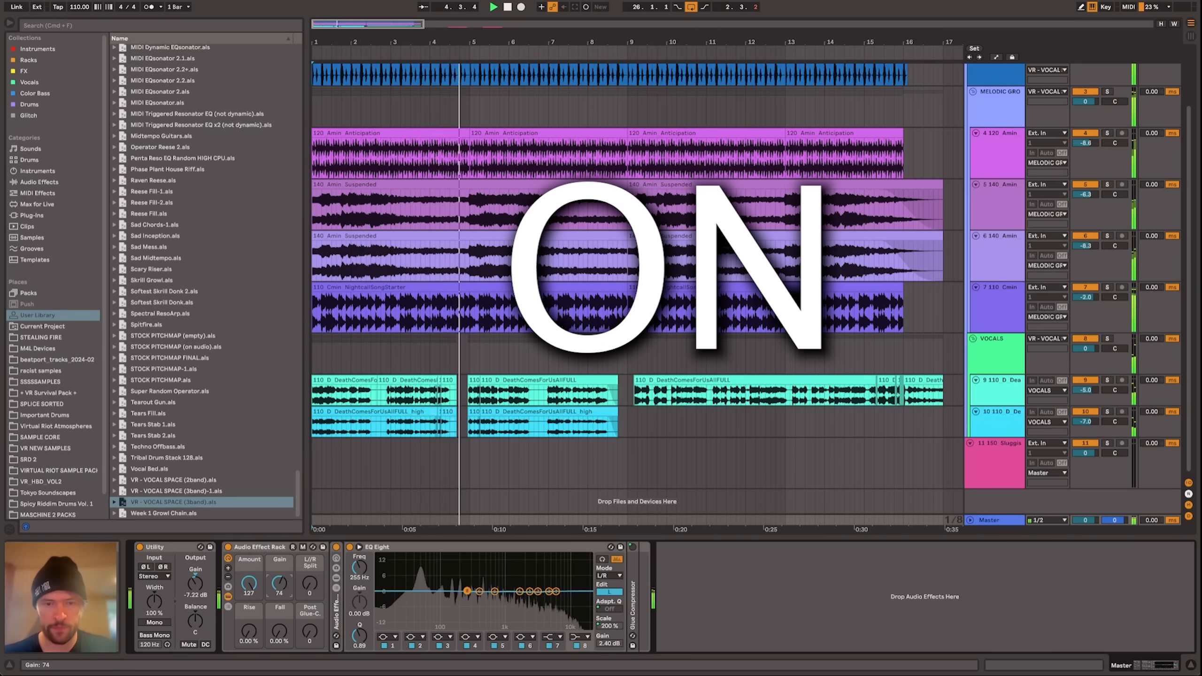
Step: Unfold the rack nested in the Master's Audio Effect Rack, and inspect its Dynamic Fletcher Munson rack before folding that one again
double_click(335, 625)
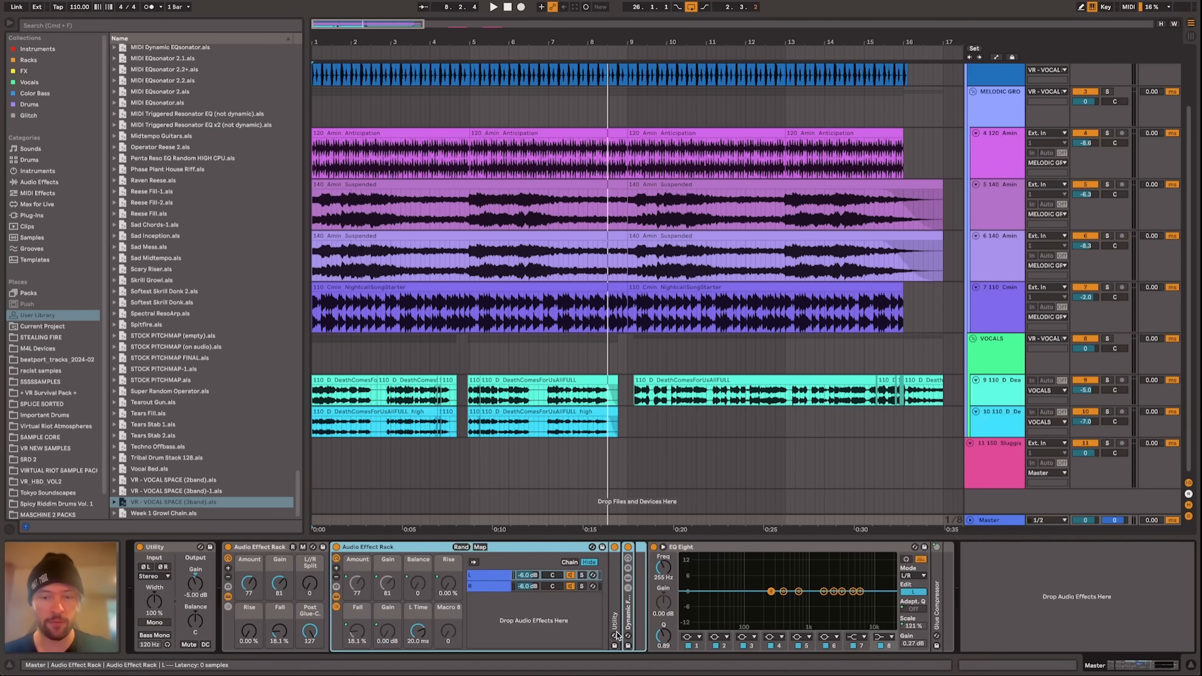
double_click(627, 624)
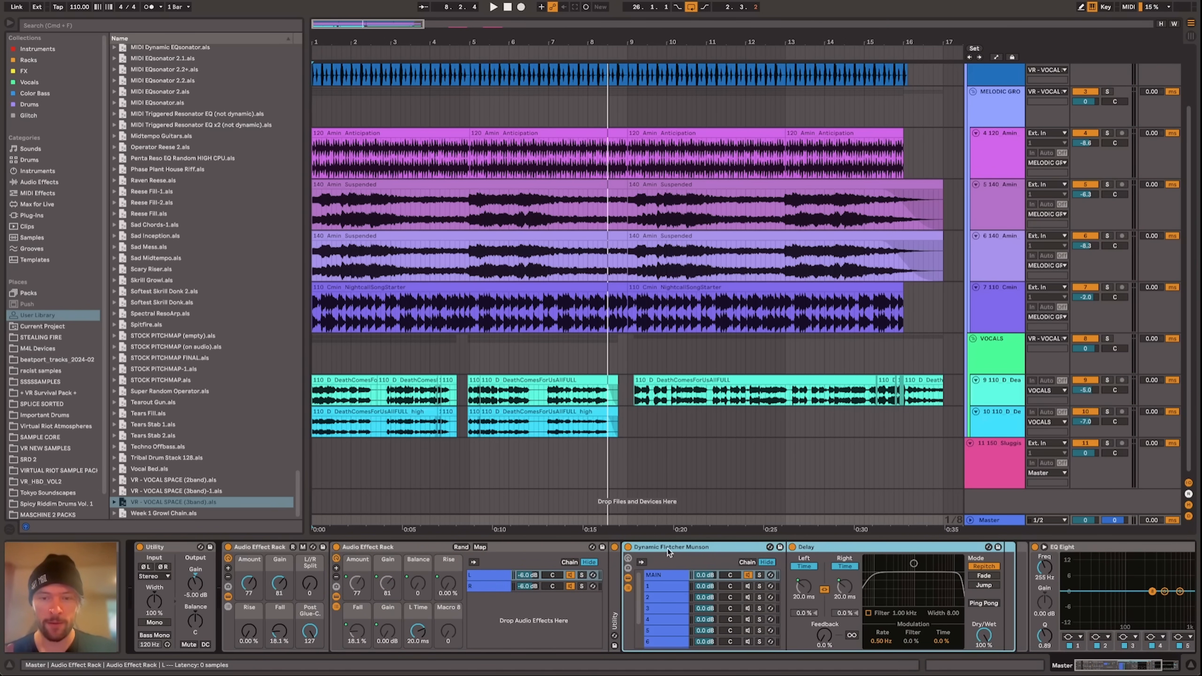
double_click(626, 608)
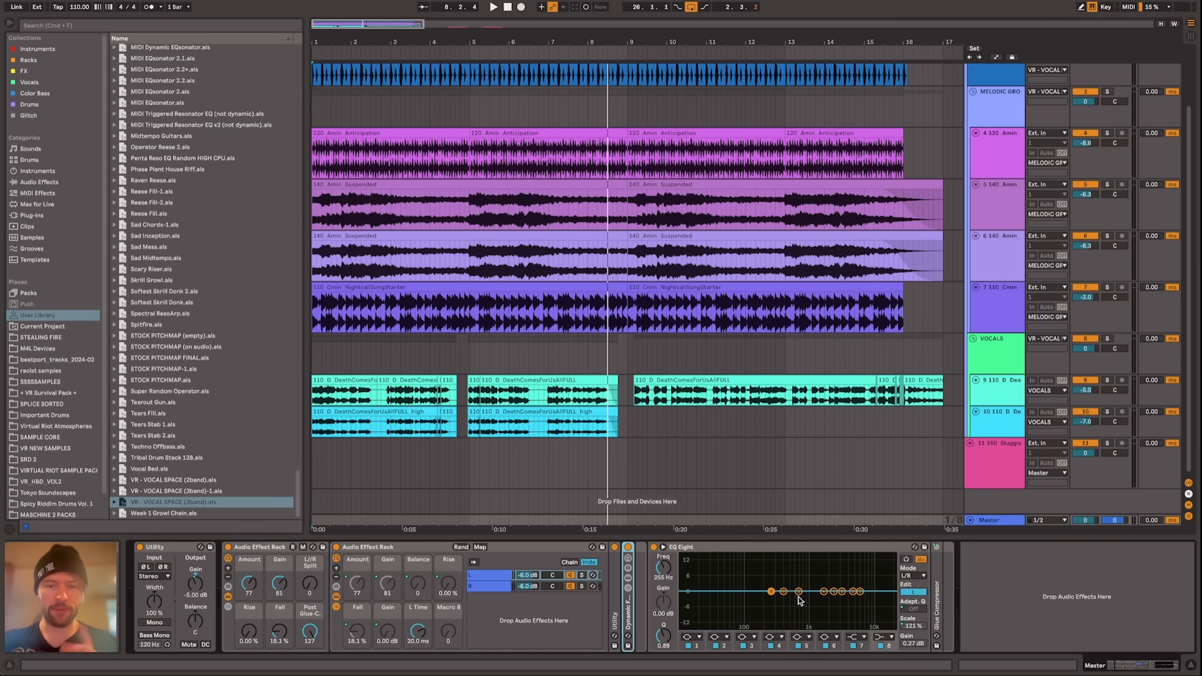
Step: Unfold the Dynamic Fletcher Munson rack in the nested rack's L chain and inspect its MAIN chain's Delay
click(500, 576)
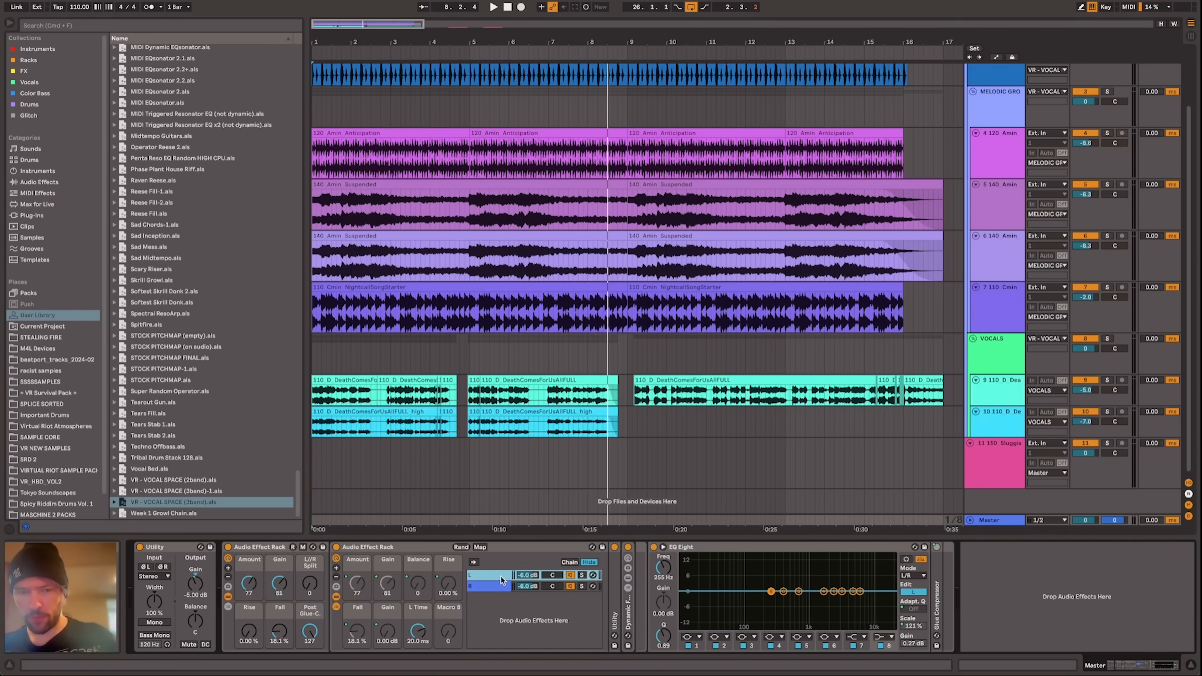
double_click(627, 609)
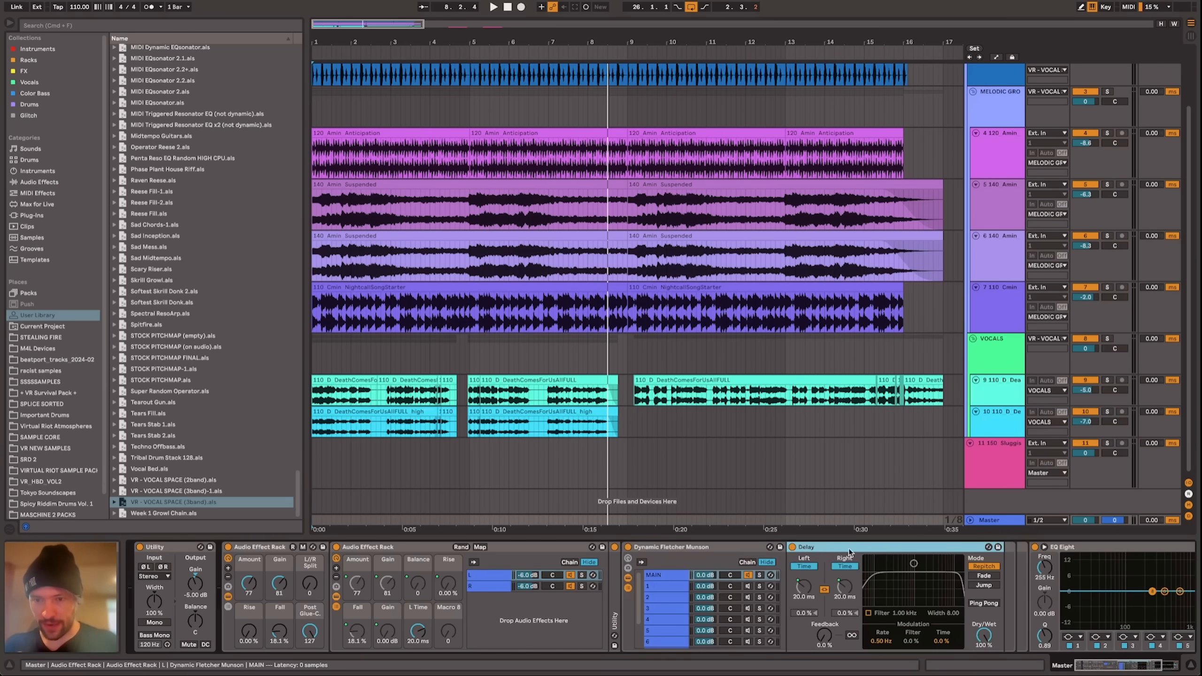
scroll(662, 551, right, 5)
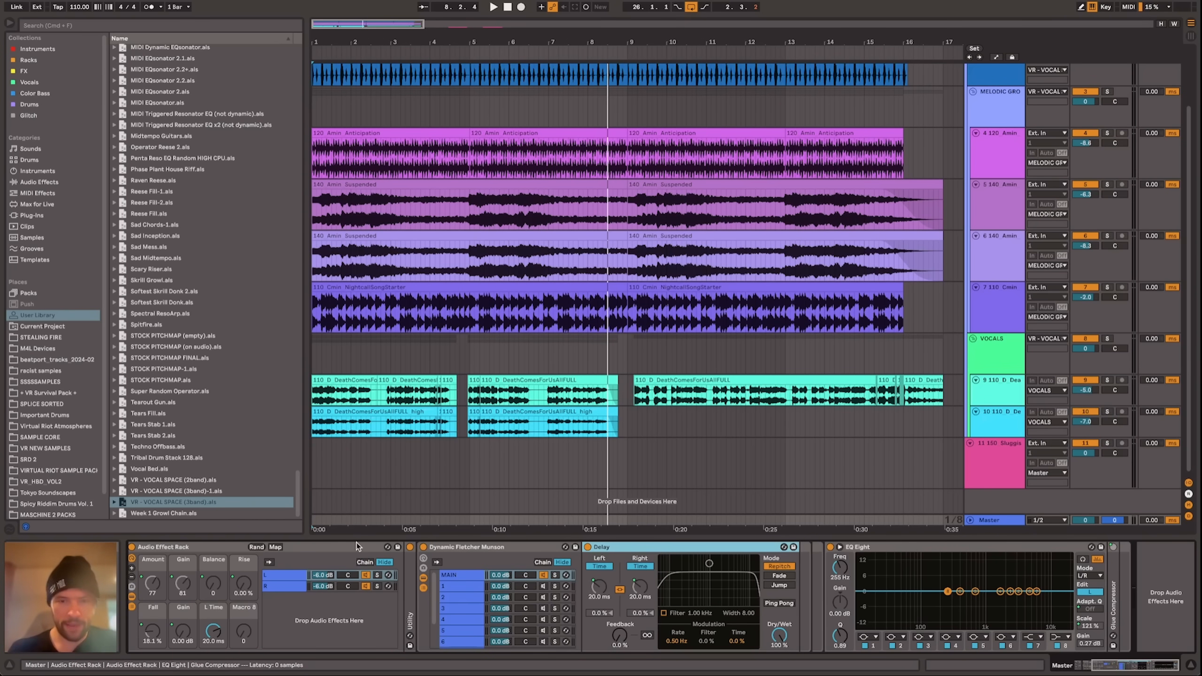
scroll(350, 550, left, 5)
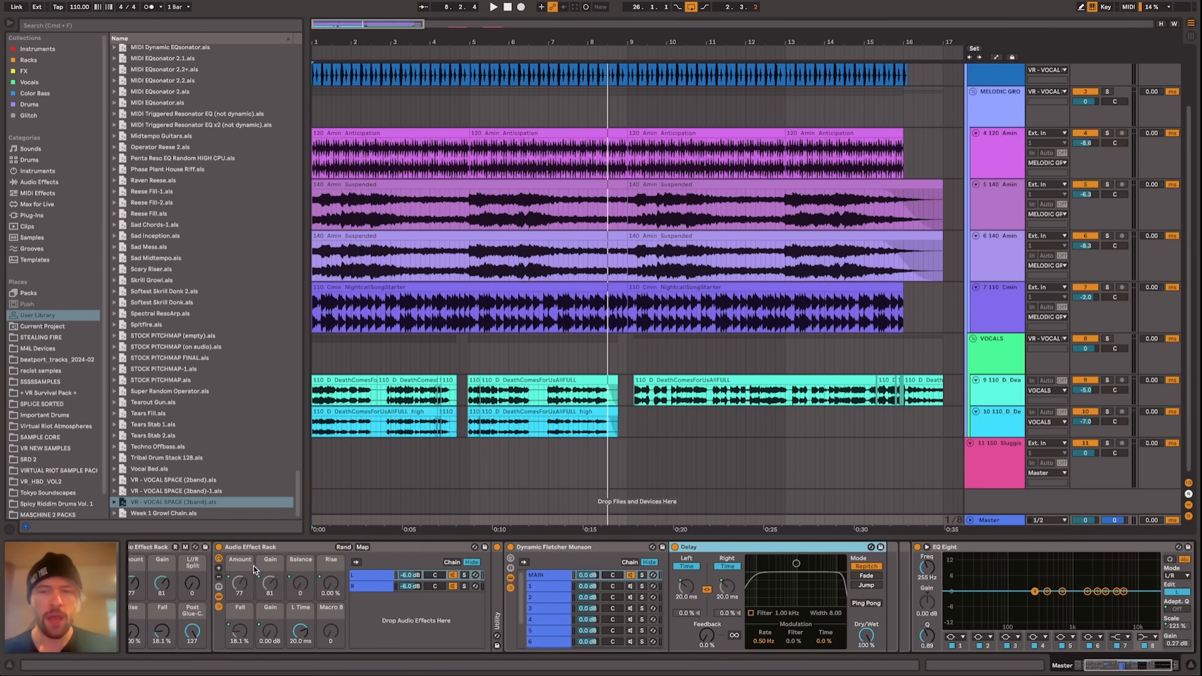
click(350, 549)
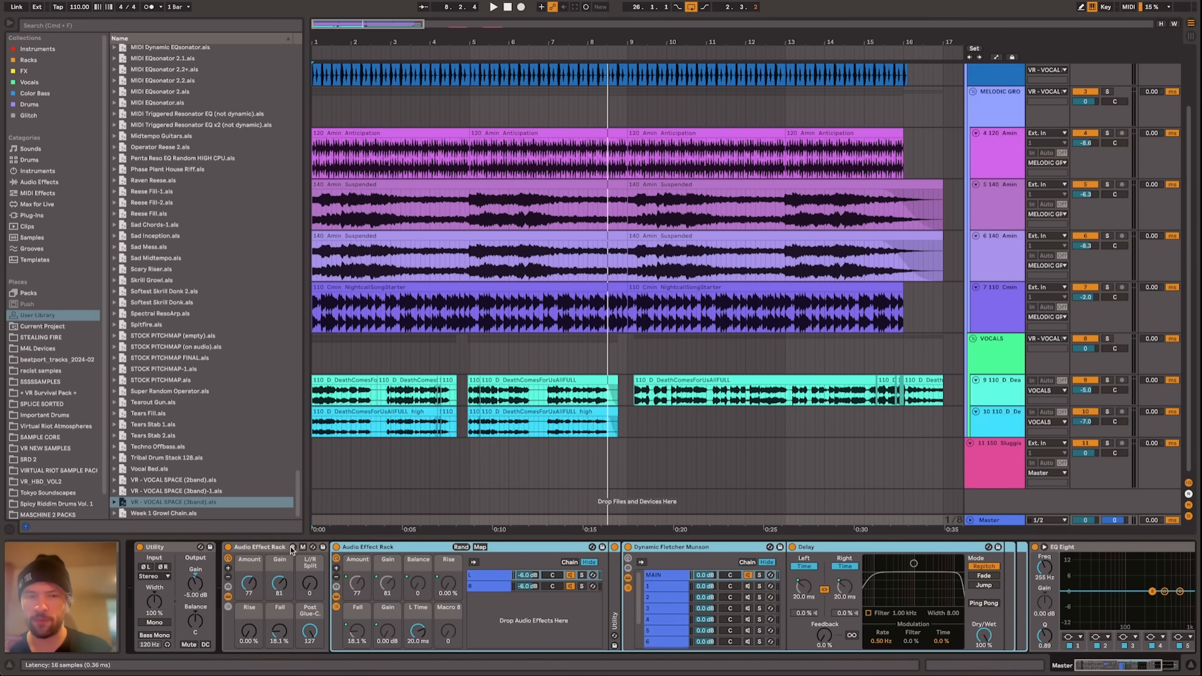
click(275, 546)
scroll(428, 509, up, 1)
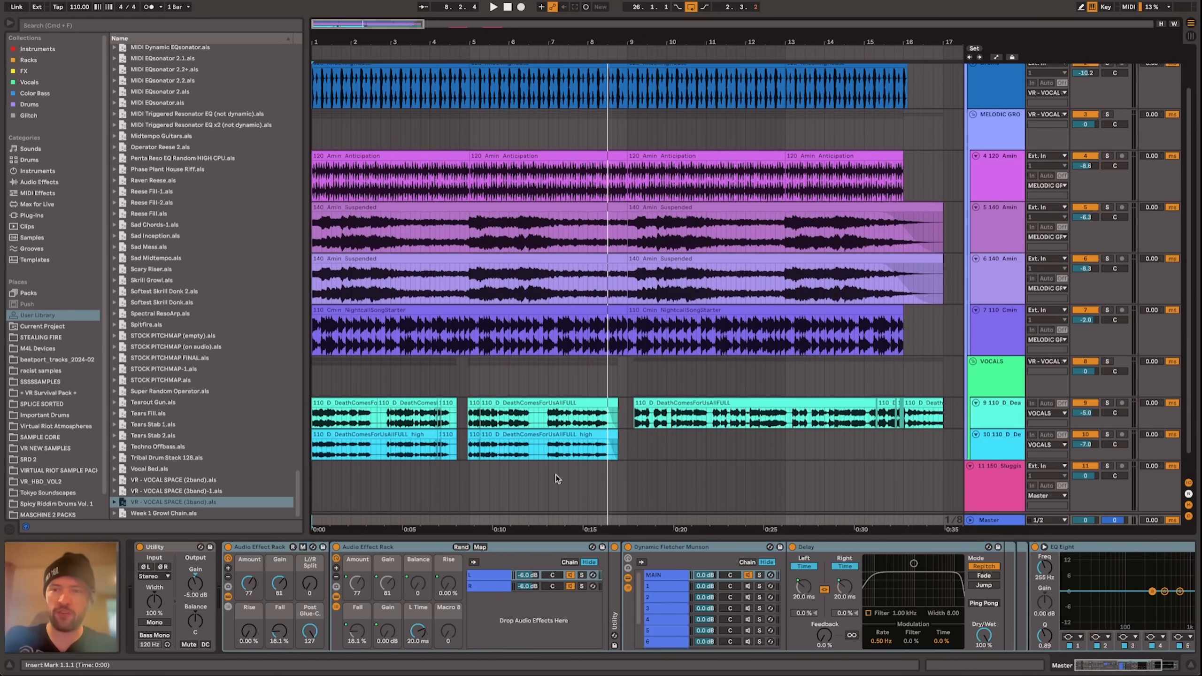
Step: Set the track delay of track 6, the lower 140 Amin Suspended track, to -20 ms
click(988, 290)
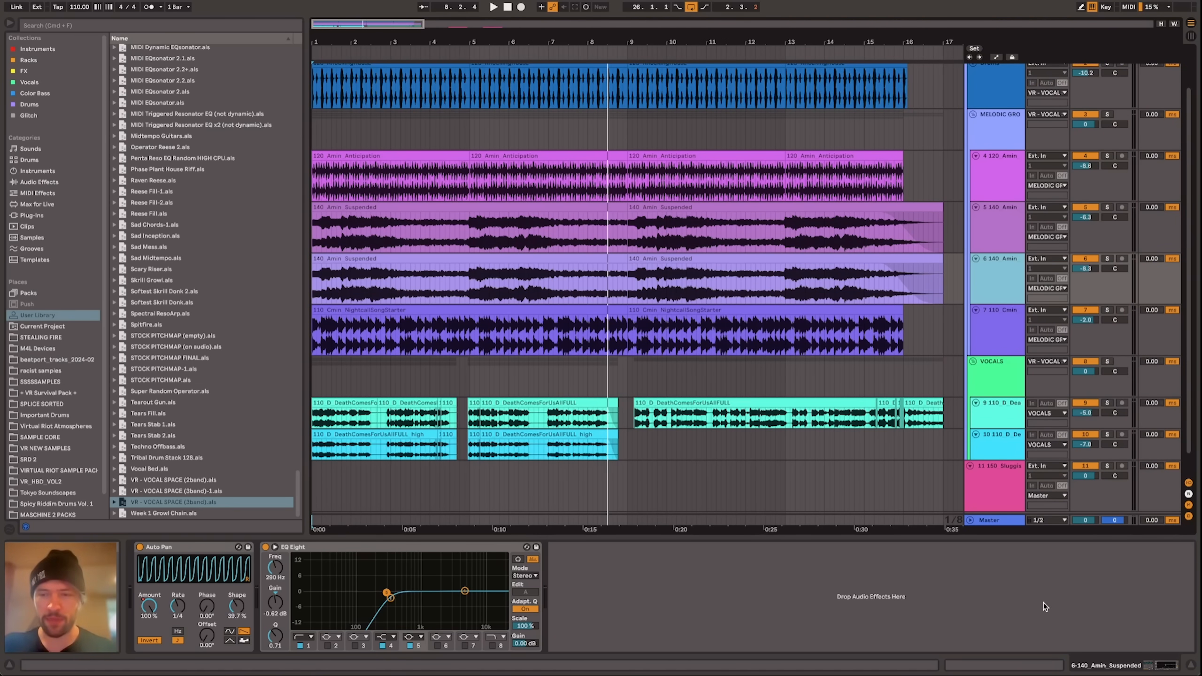
click(990, 520)
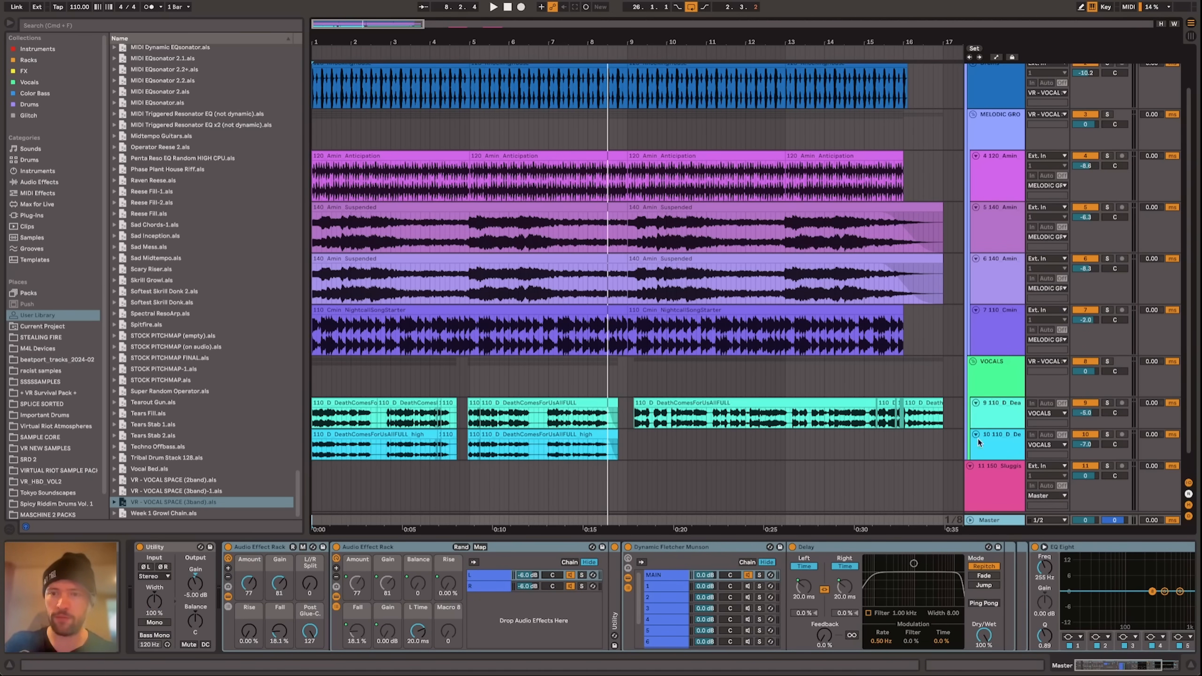
click(1010, 252)
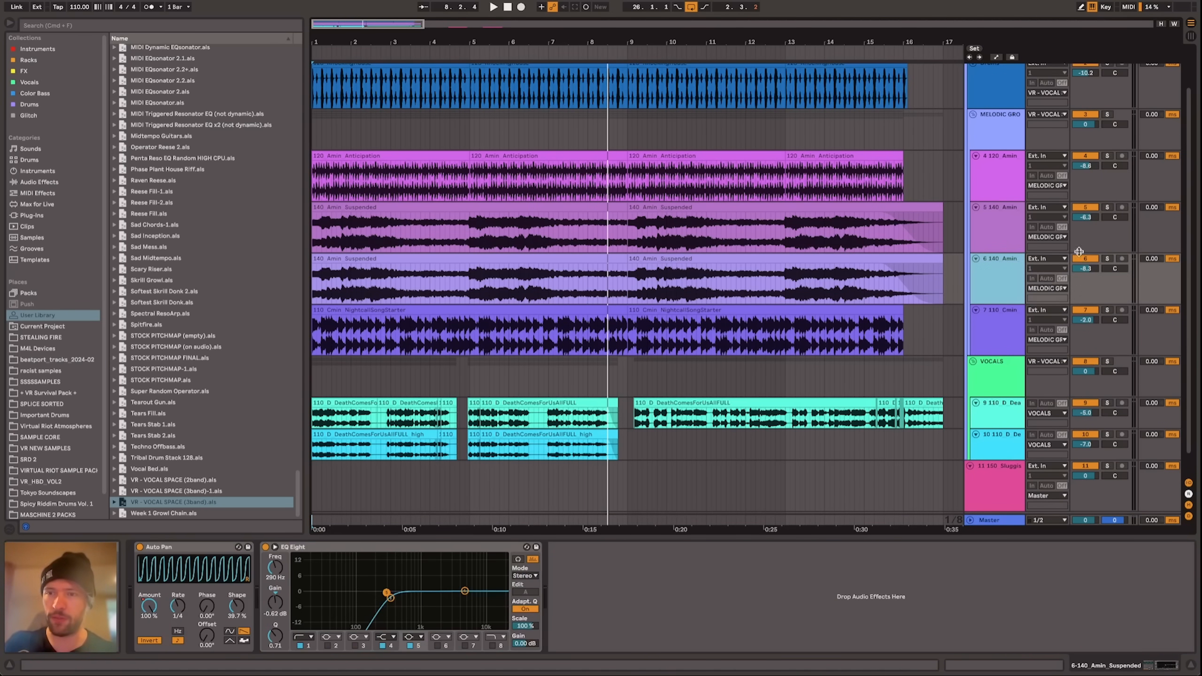
click(1153, 259)
text(-20)
key(Return)
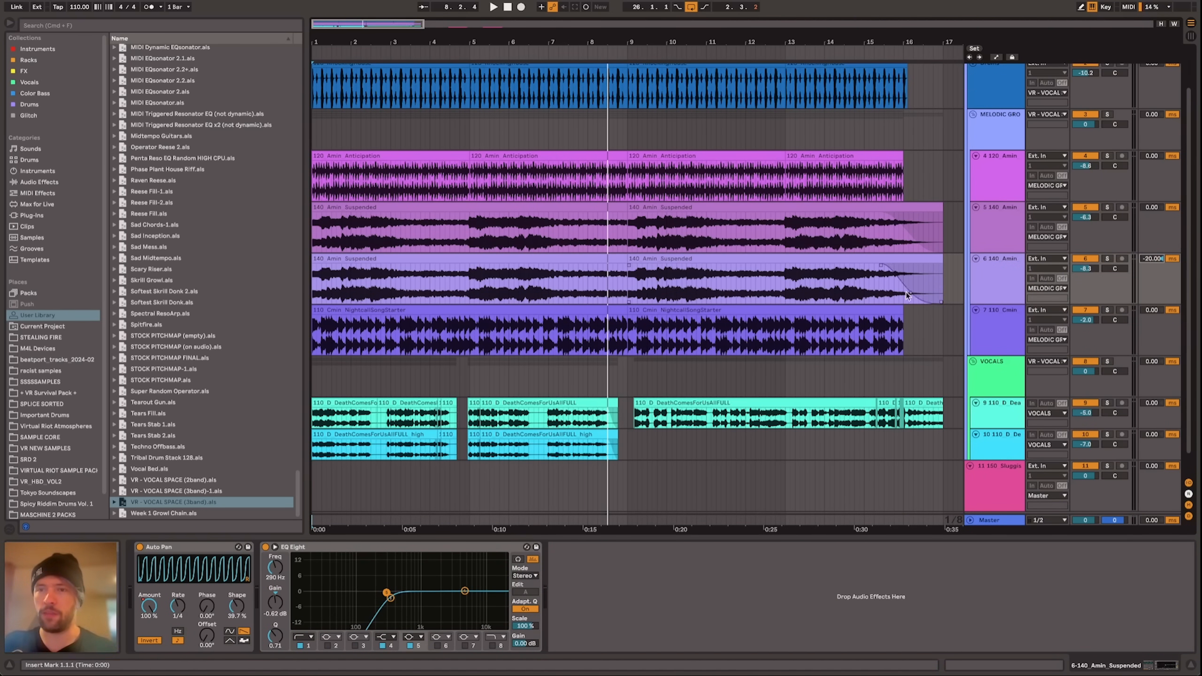
click(790, 279)
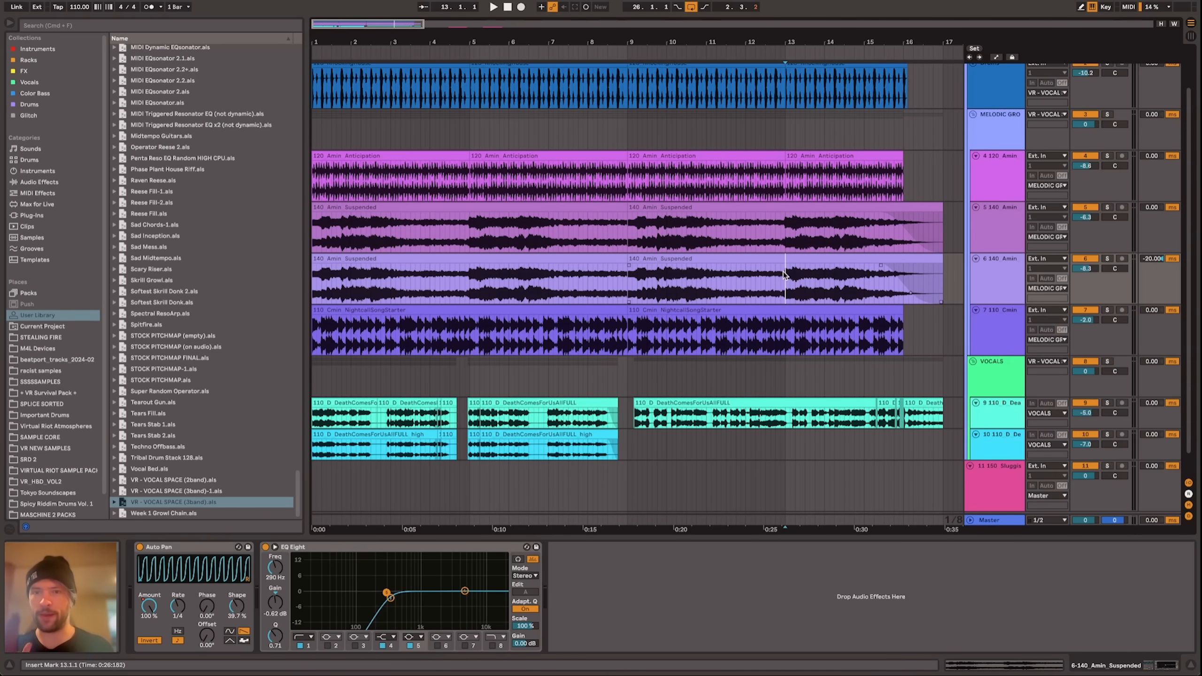
Step: Move the Master's Audio Effect Rack onto the 150 Sluggish3brightb drum track, and solo that track for playback
click(1000, 502)
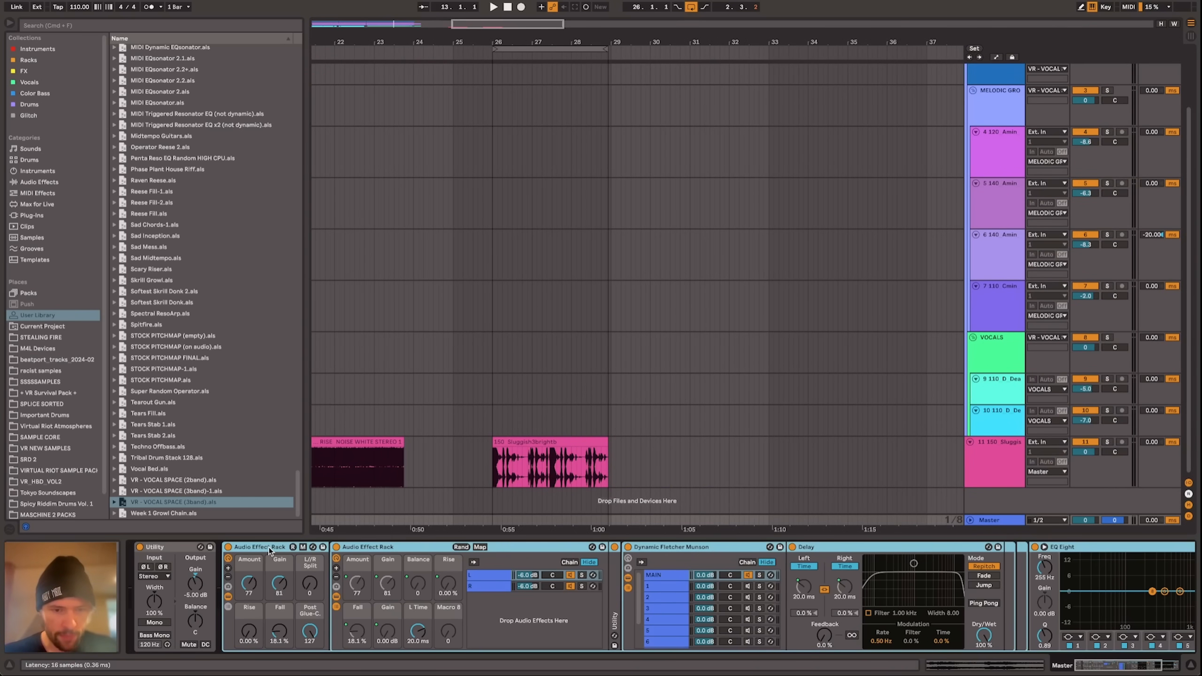
drag(405, 542, 537, 459)
click(526, 440)
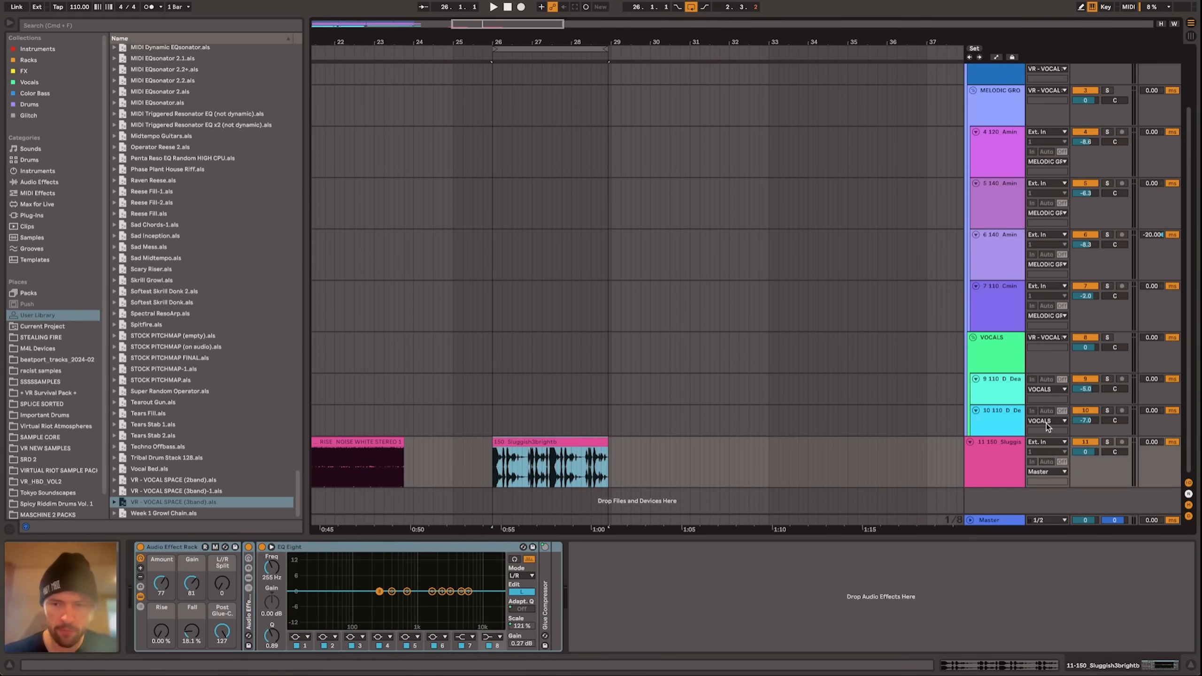
click(1107, 442)
key(space)
scroll(621, 388, left, 1)
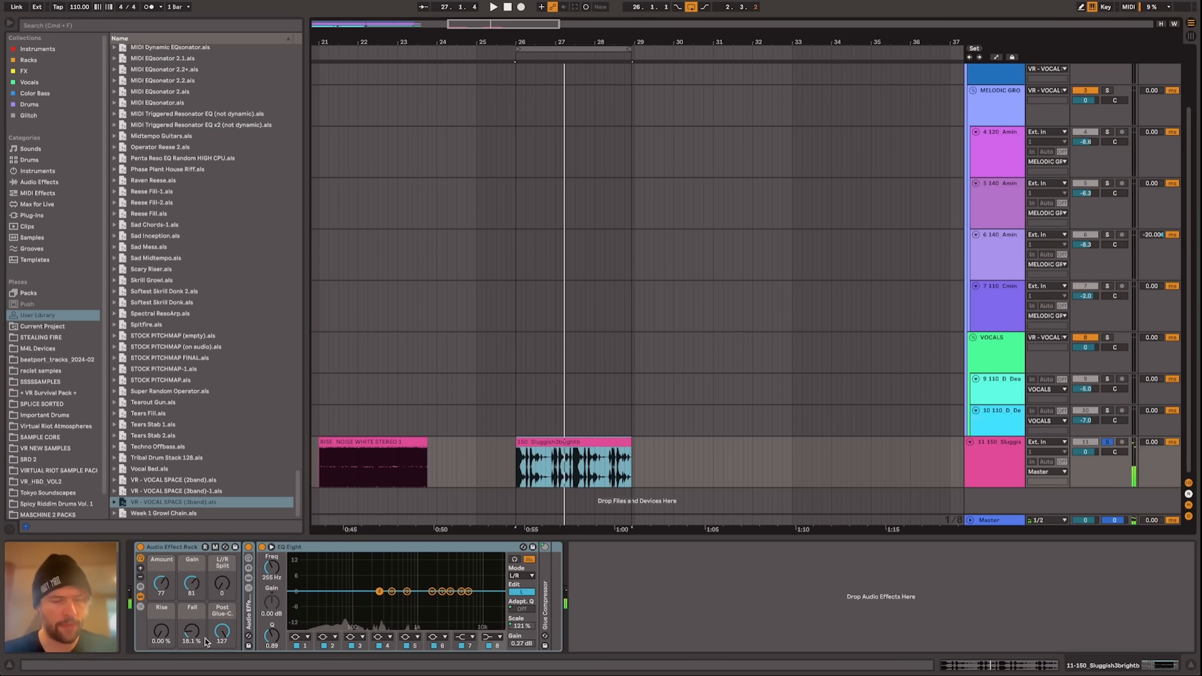
Step: Set the drum track rack's Amount to 62, Gain to 67 and Fall to 0.00 % while auditioning the loop
click(192, 587)
key(space)
drag(163, 584, 187, 585)
key(space)
key(space)
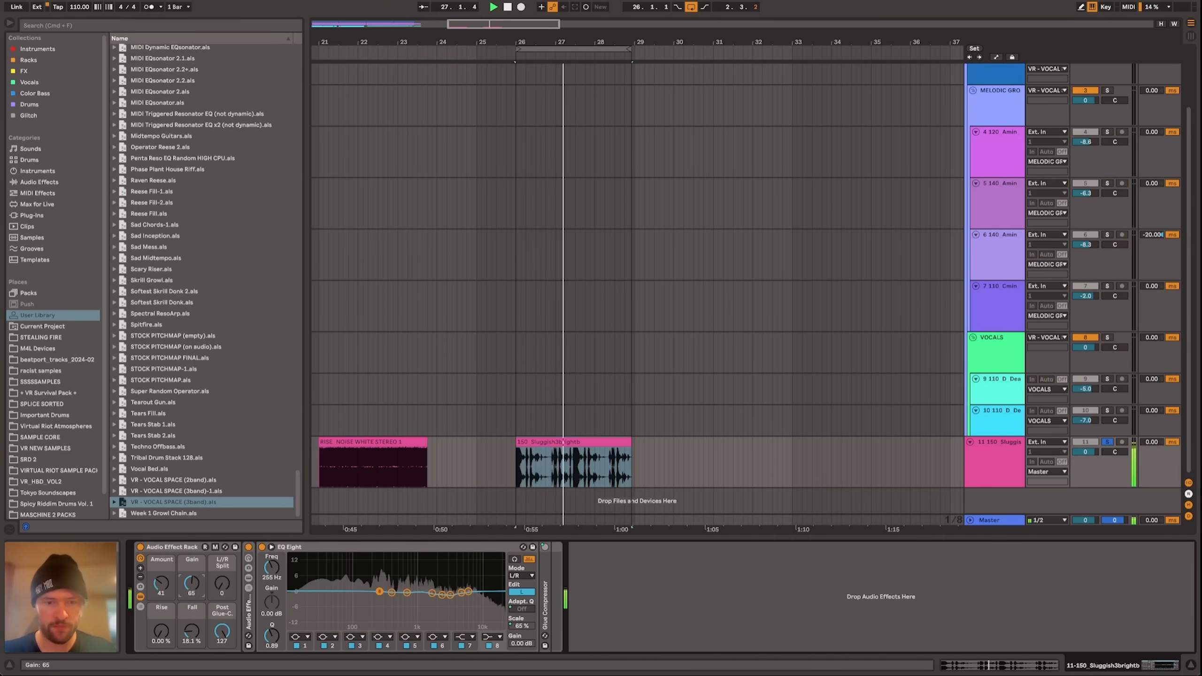
Step: Add an audio track below the drum track, copy the drum clip onto it, and solo it alongside the original
key(super+t)
scroll(753, 396, down, 2)
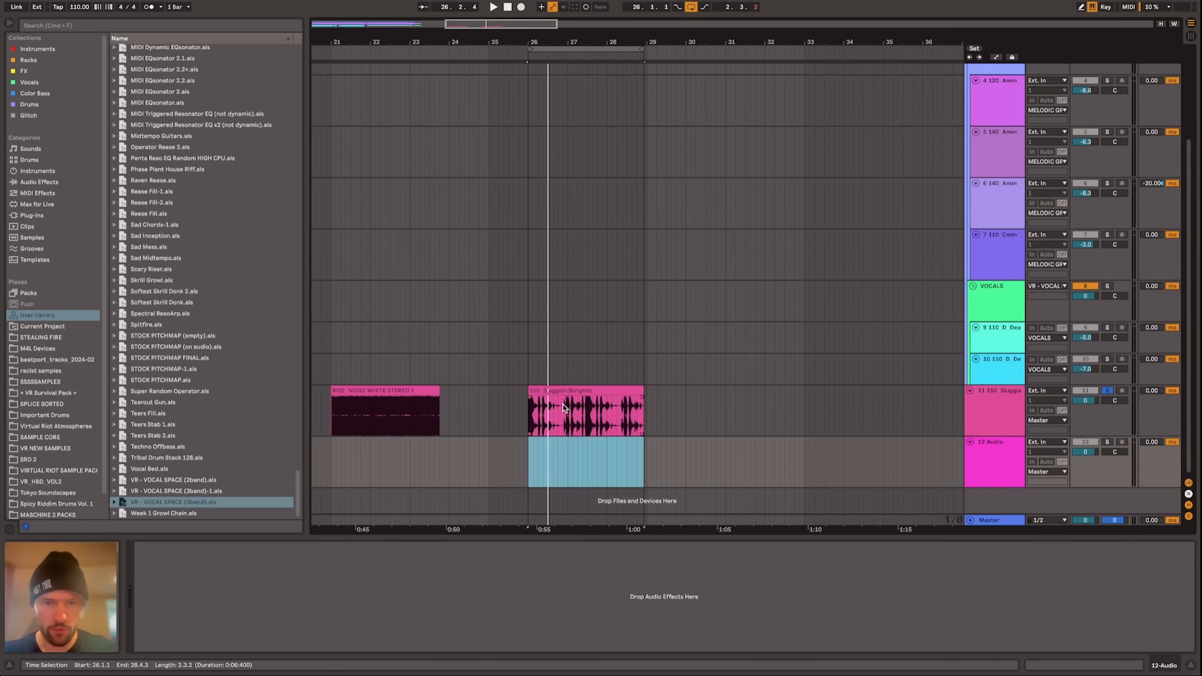
drag(562, 390, 572, 473)
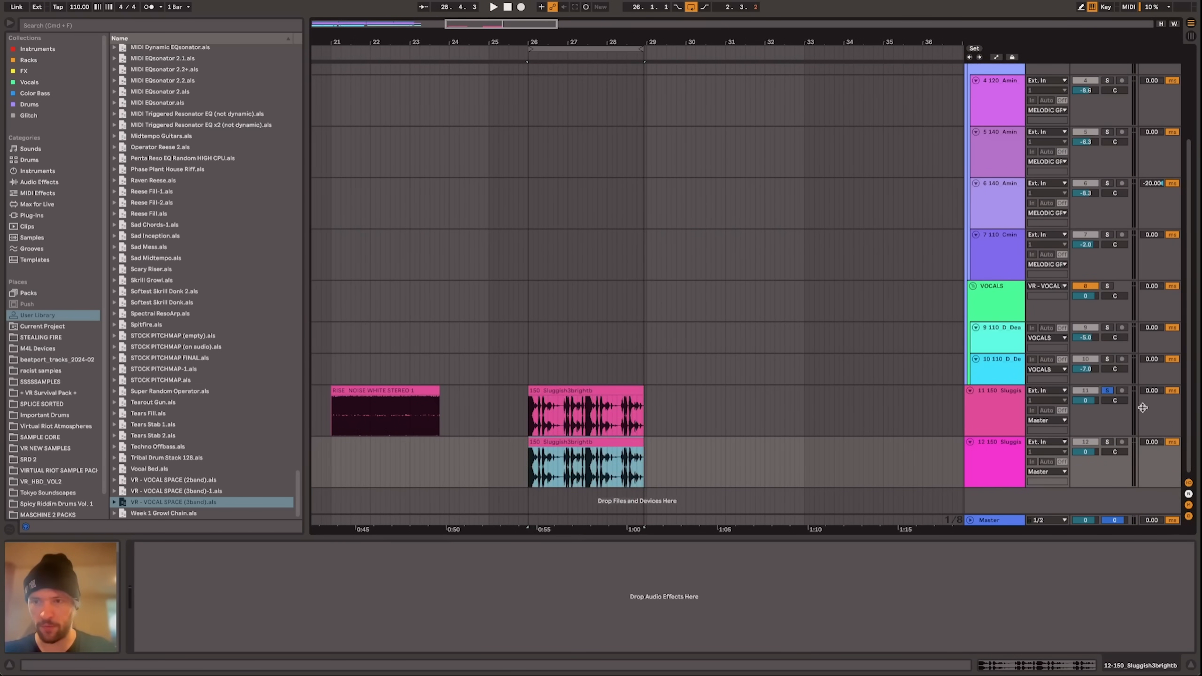
super+click(1108, 442)
Step: Lower both drum tracks' volume to -6.0 dB and audition the two together
click(1002, 411)
shift+click(999, 447)
click(1085, 451)
drag(1084, 451, 1085, 455)
key(space)
drag(745, 457, 740, 457)
scroll(601, 450, up, 5)
scroll(601, 450, up, 5)
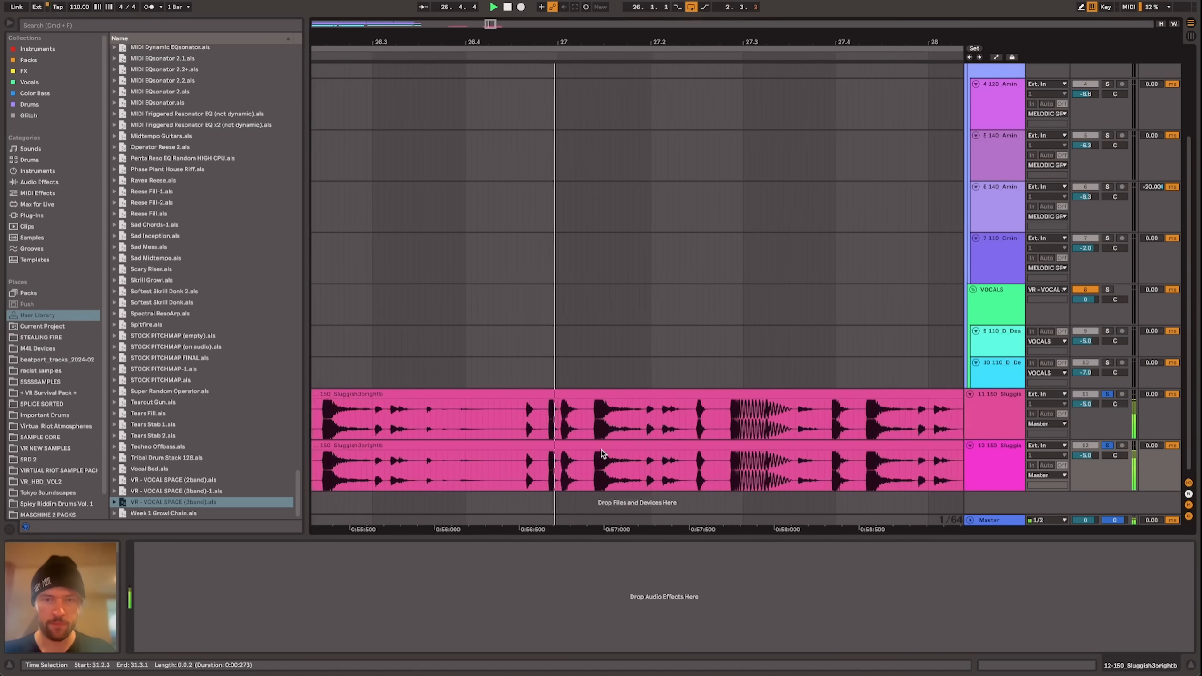
key(space)
scroll(534, 451, down, 5)
click(533, 451)
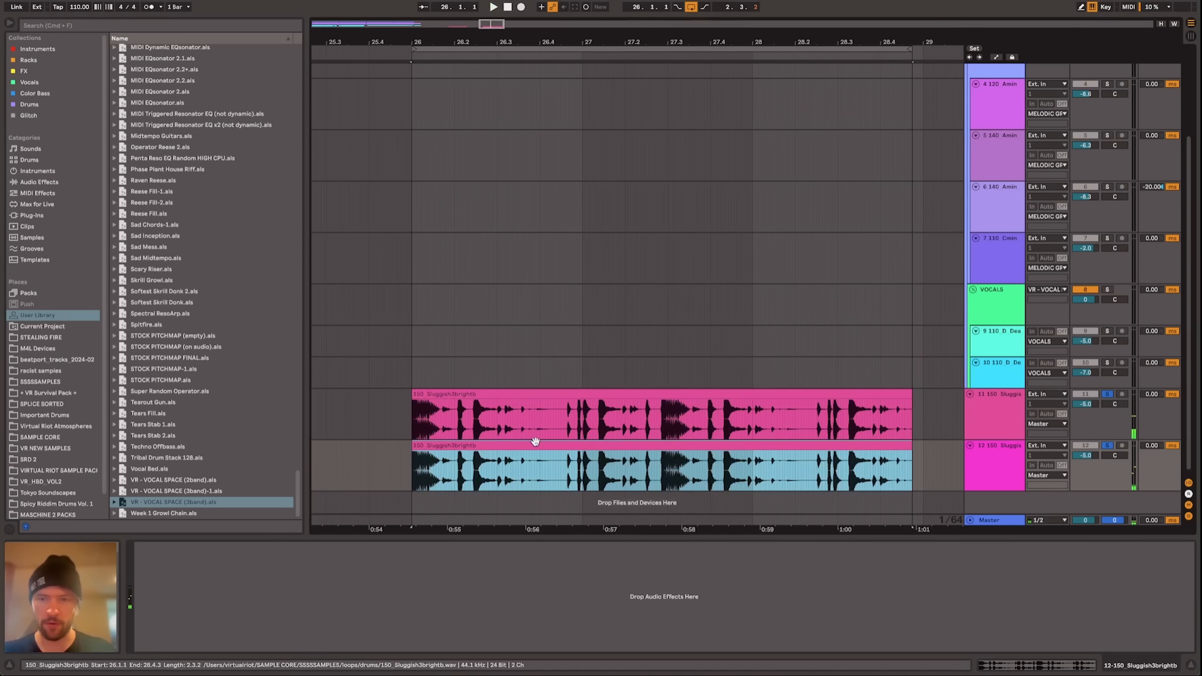
Step: Set the original drum track's delay to -20 ms and play it against the copy
click(1003, 405)
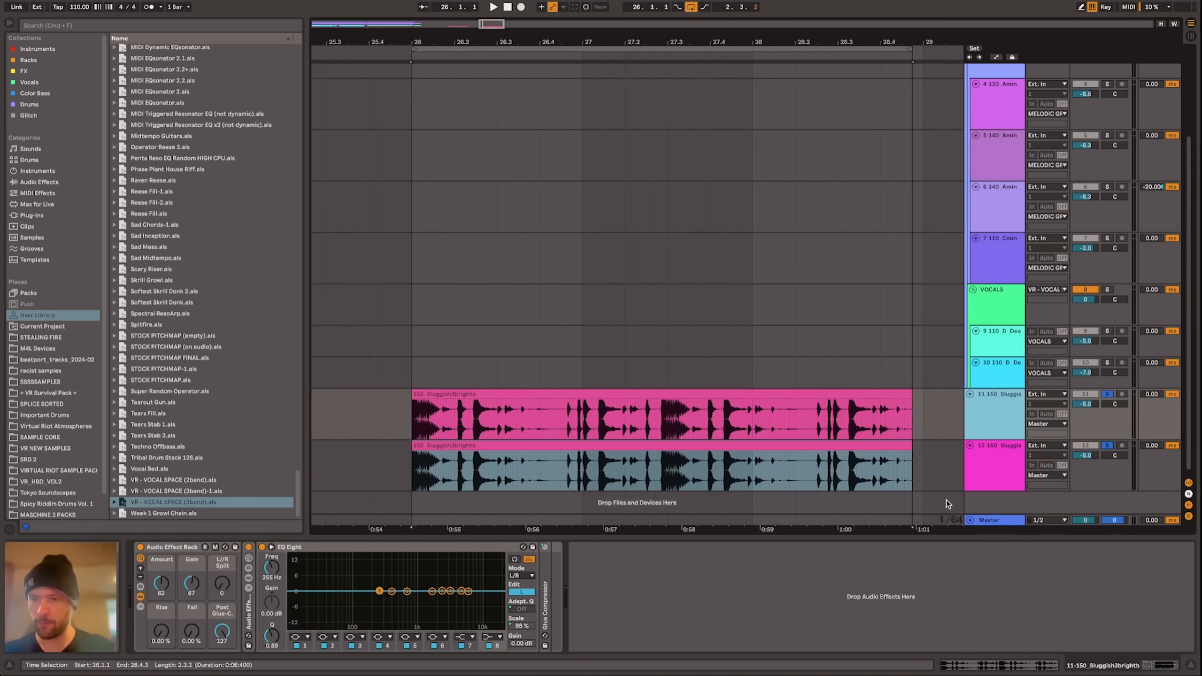
click(1149, 394)
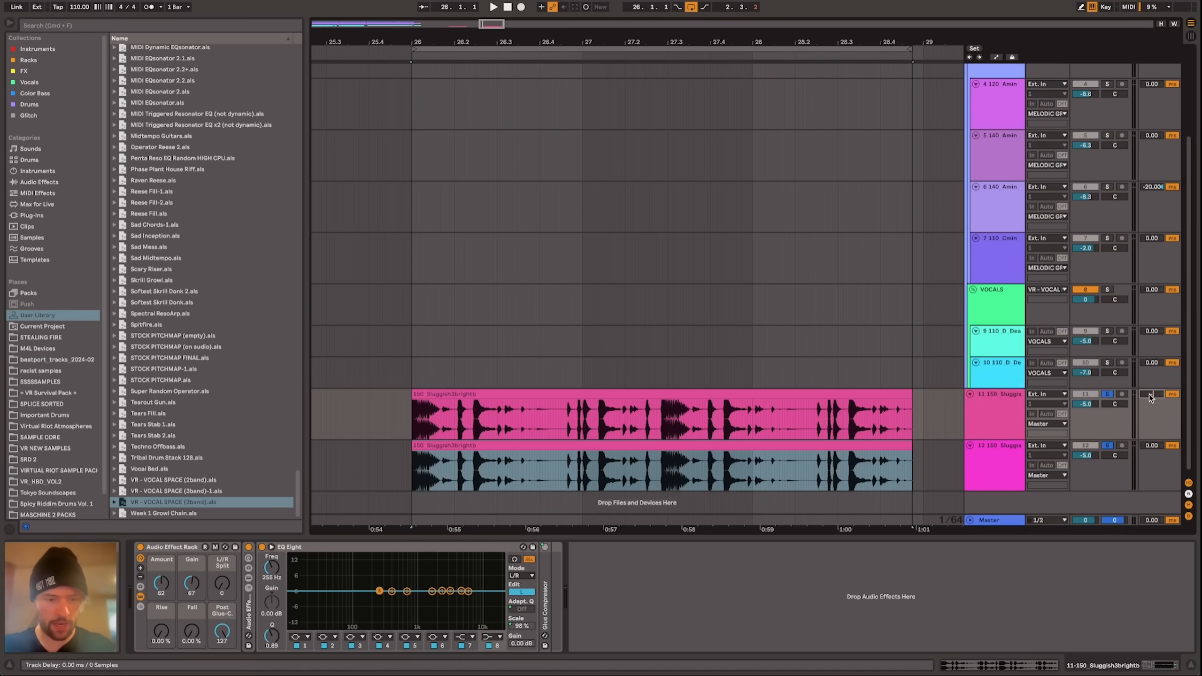
key(space)
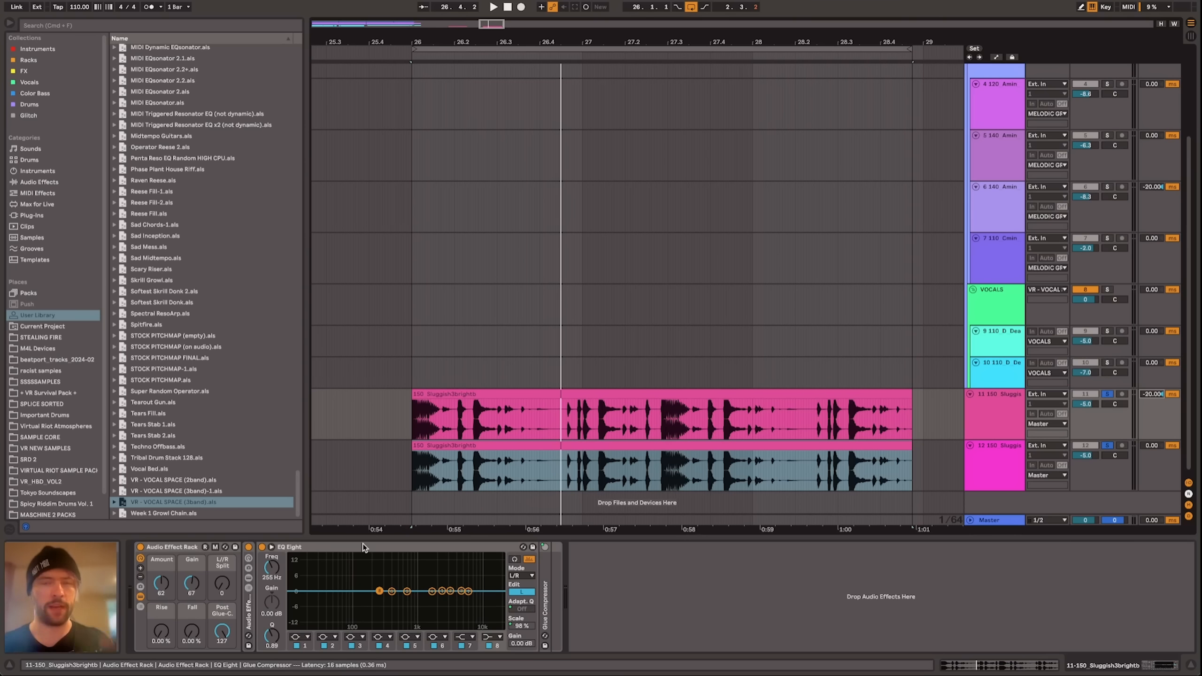
Step: Set the rack's L/R Split to 127 and delete the duplicate drum track
click(165, 543)
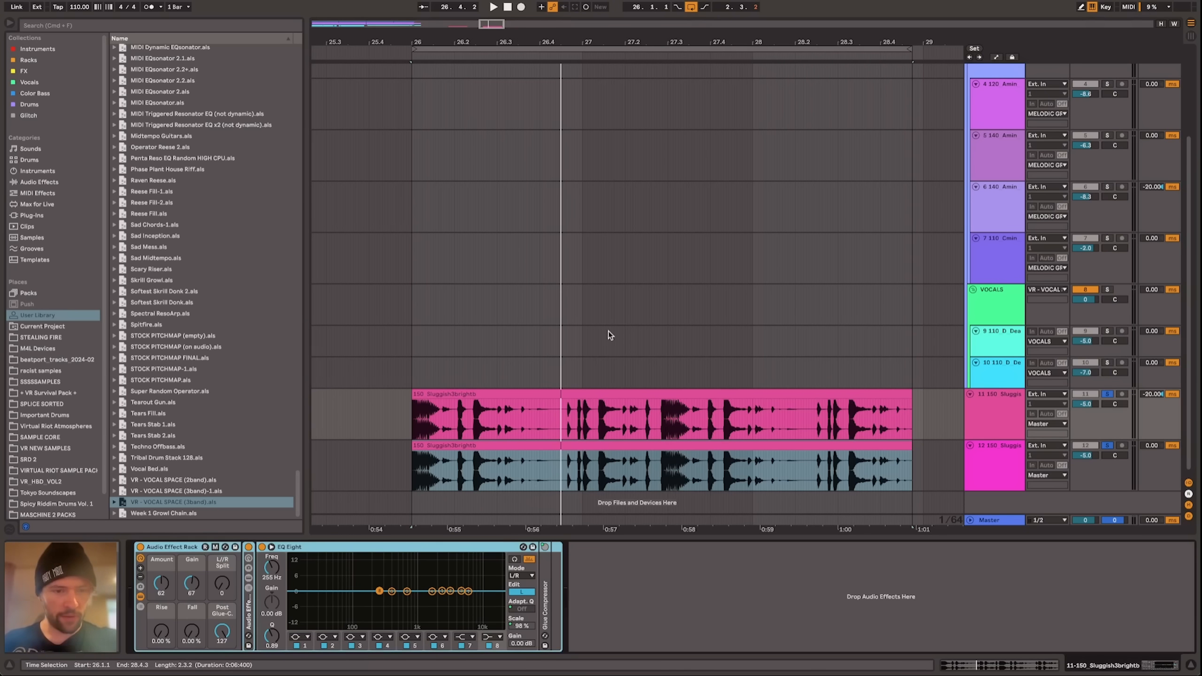
drag(222, 583, 222, 611)
click(989, 461)
key(Delete)
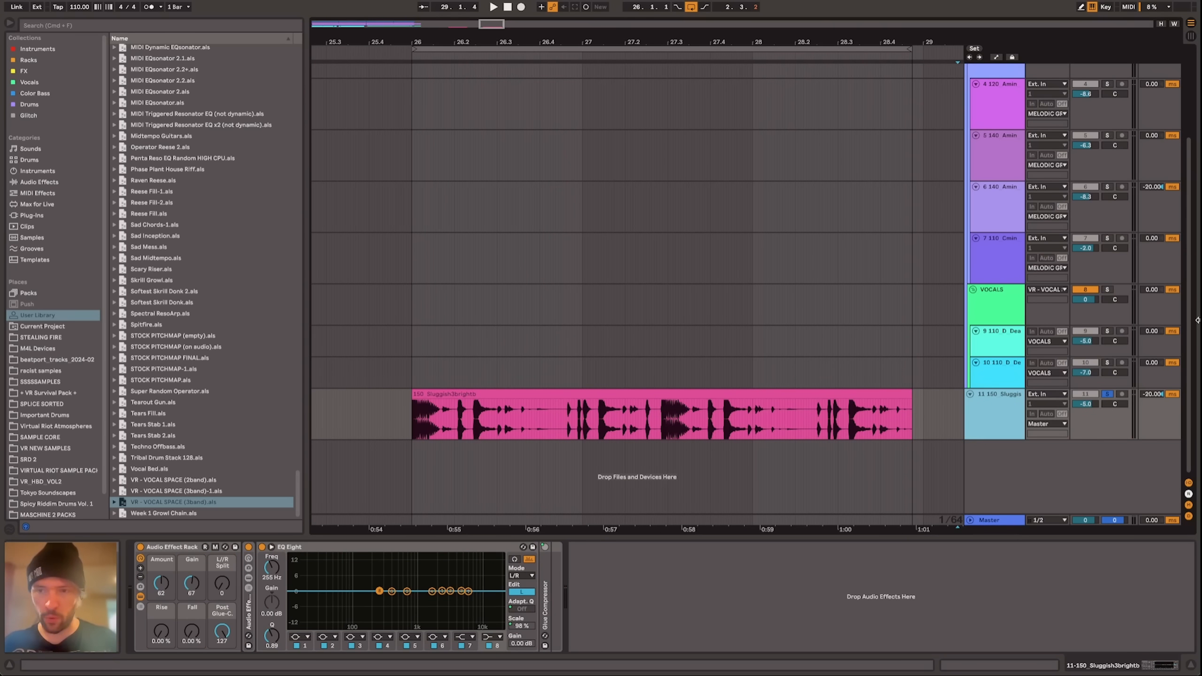
Step: Compare the L and R channel curves of the drum track's EQ Eight
click(526, 594)
click(526, 594)
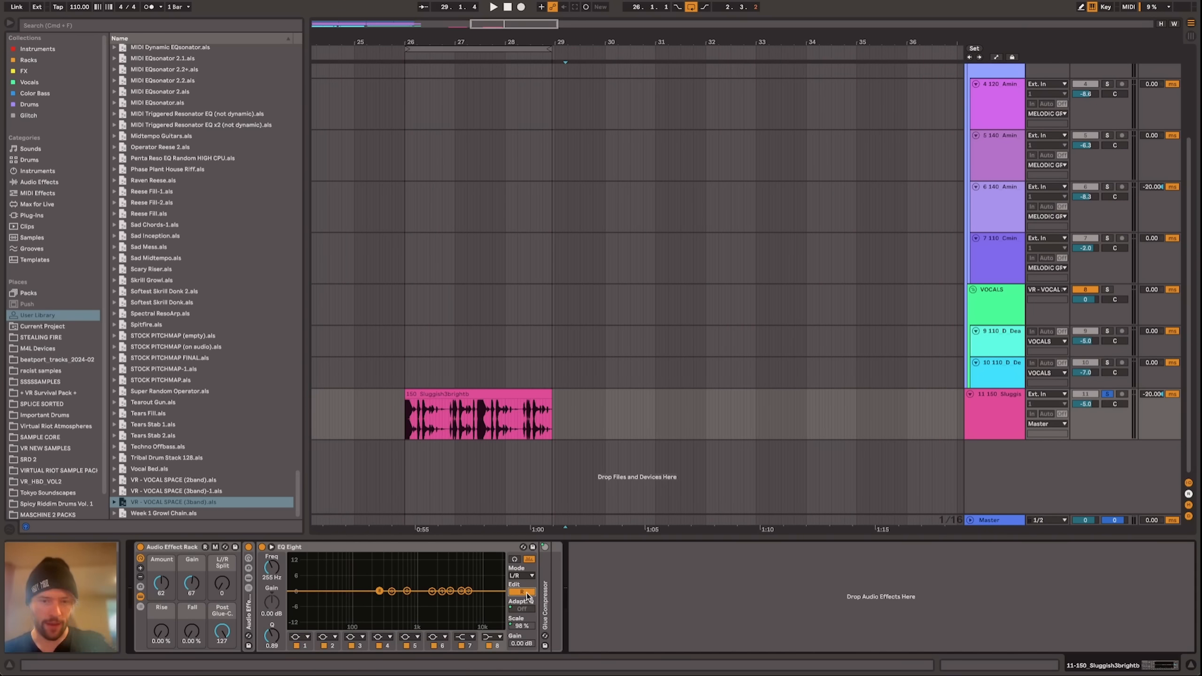
click(527, 594)
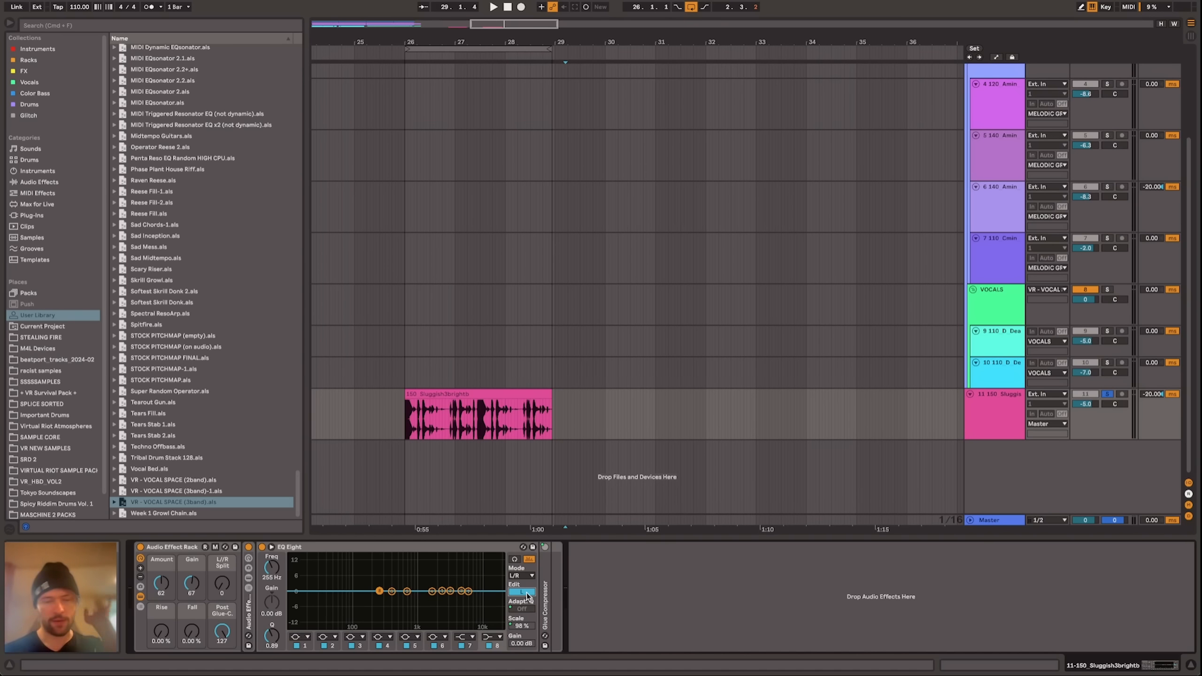
Step: Insert a Utility before the Audio Effect Rack on the drum track
click(446, 416)
click(39, 182)
scroll(150, 501, down, 5)
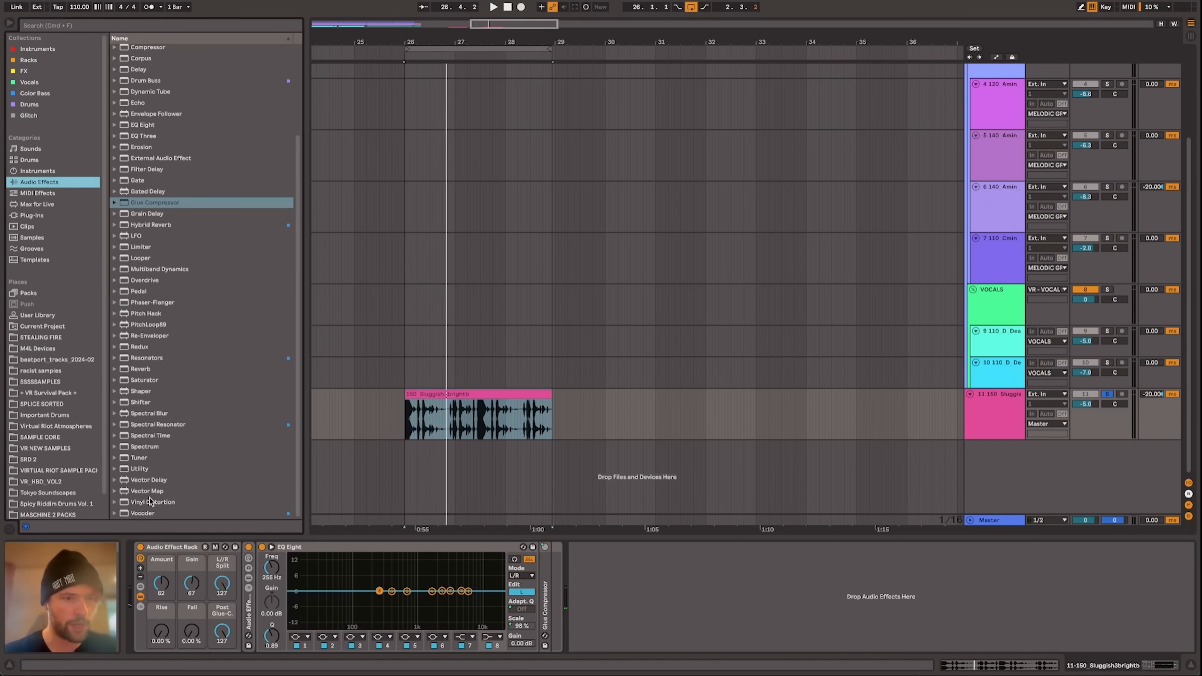
click(156, 468)
key(Return)
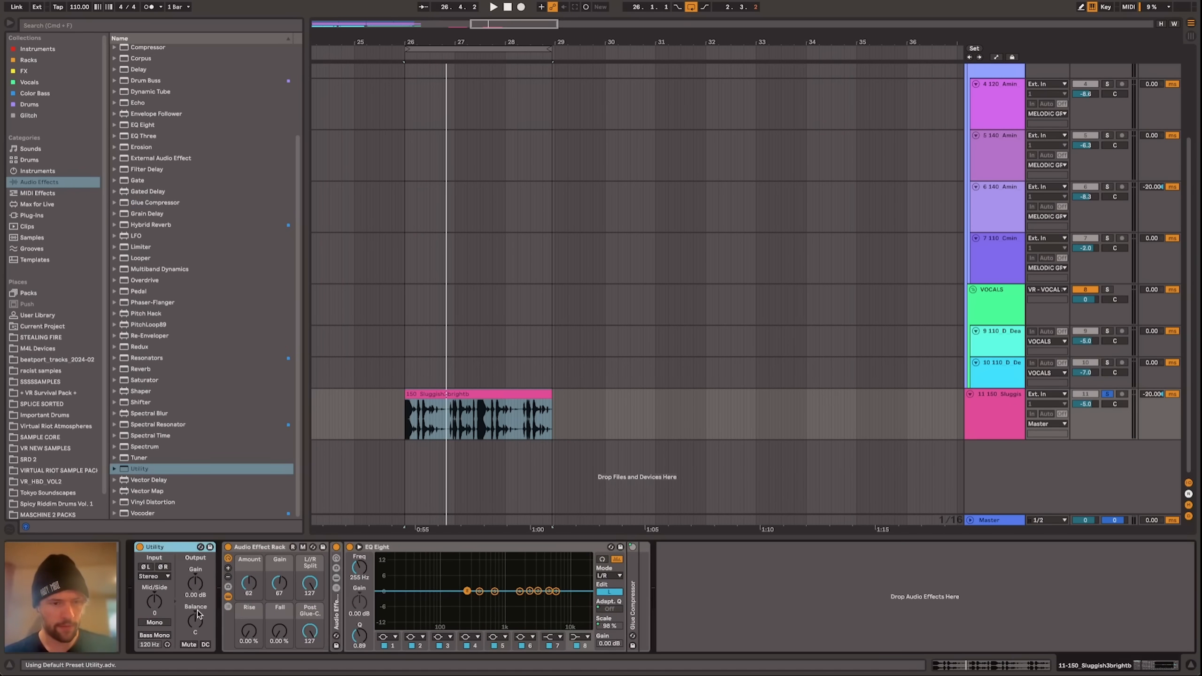
Step: Try shifting the new Utility's Balance while auditioning the drum loop, returning it to the center
key(space)
drag(194, 621, 194, 569)
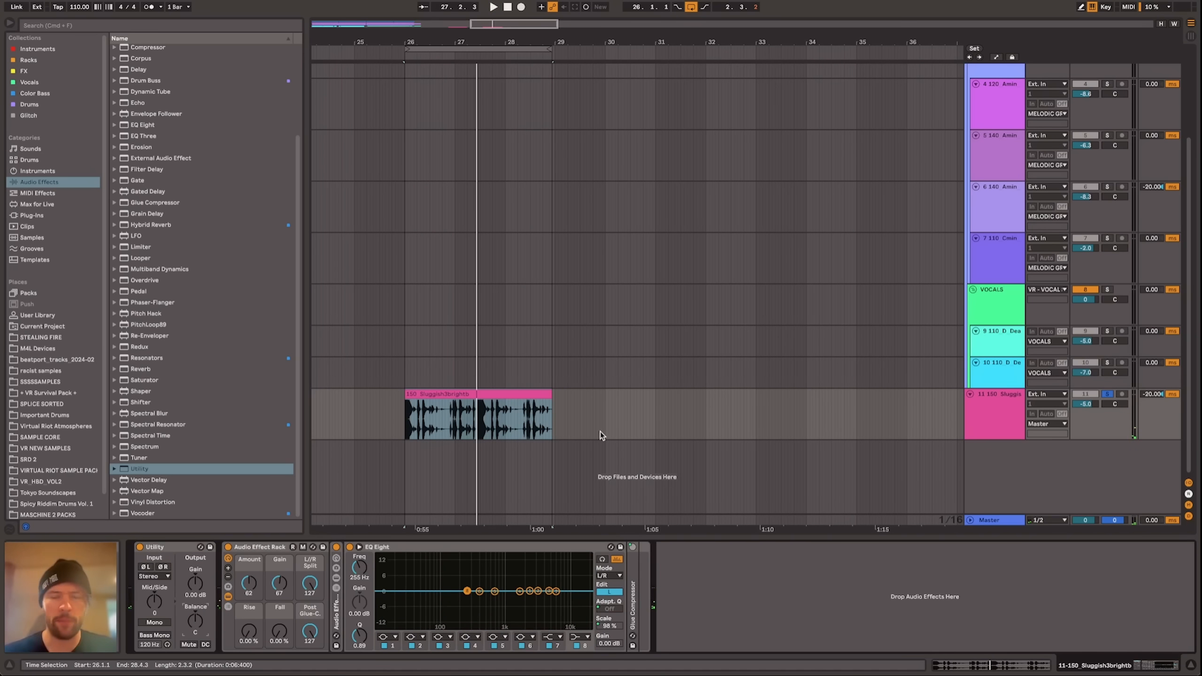
key(x)
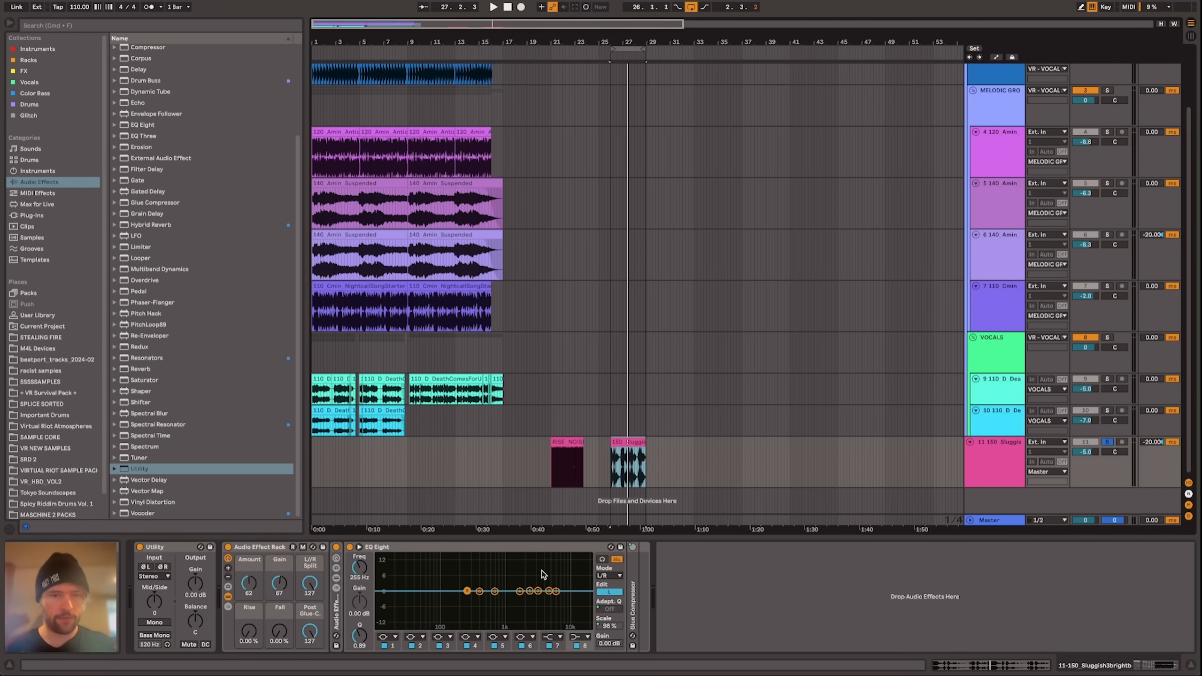
click(501, 451)
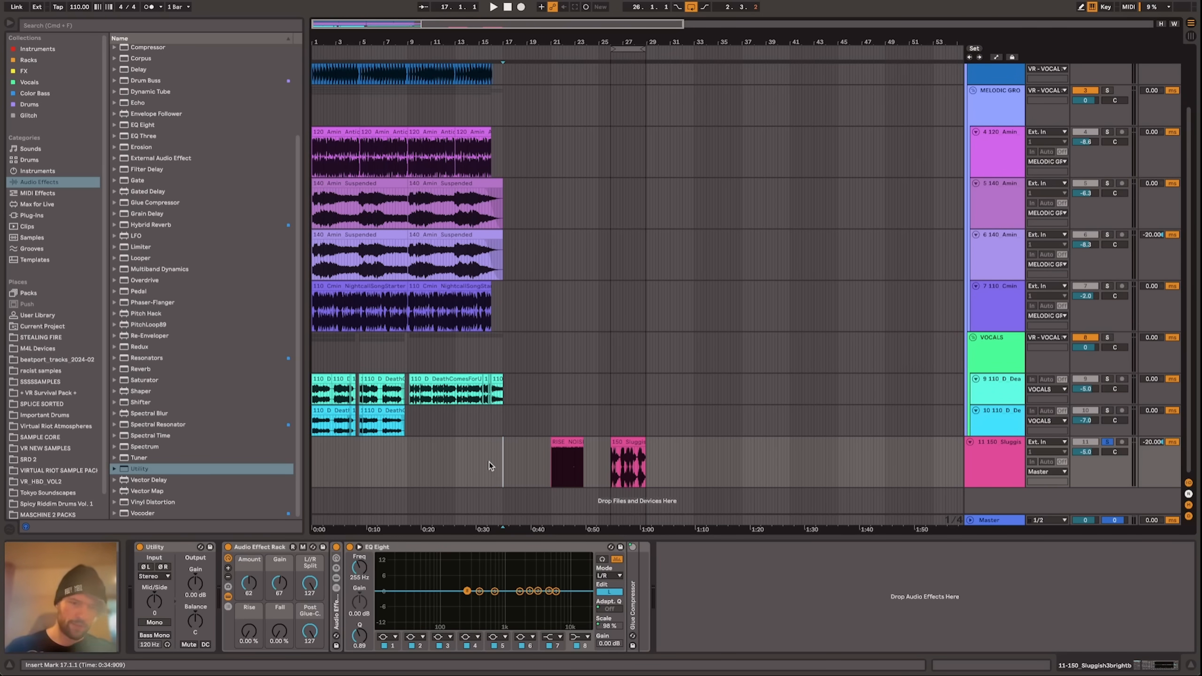
click(313, 582)
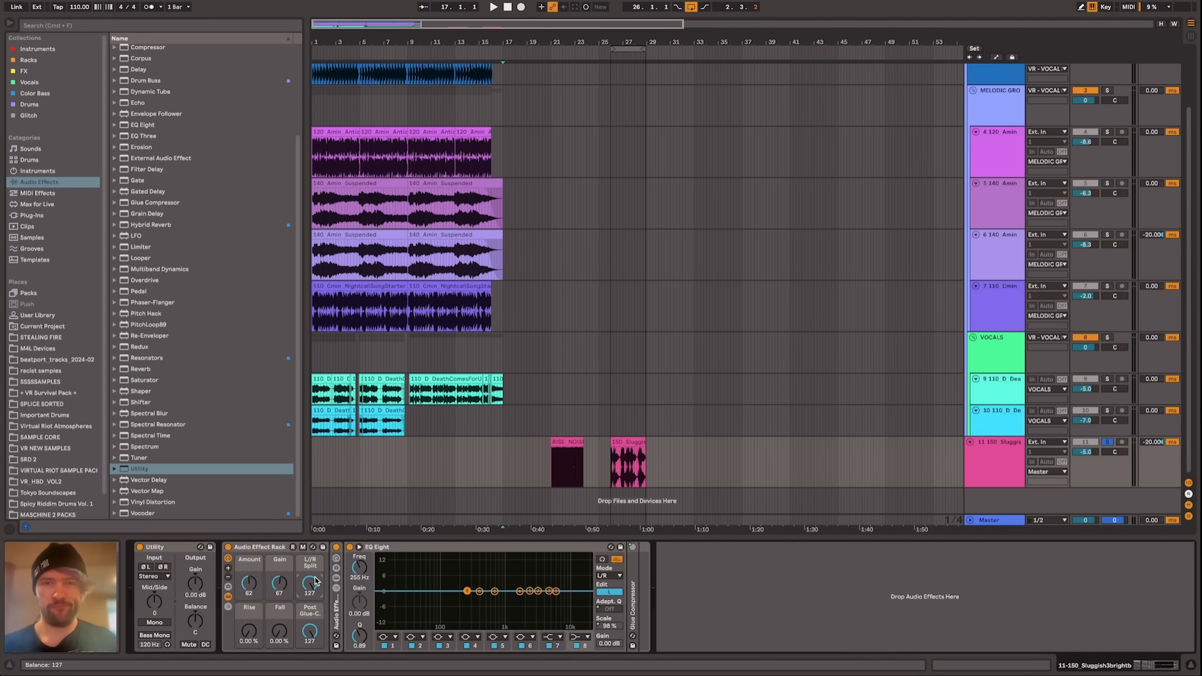
click(469, 436)
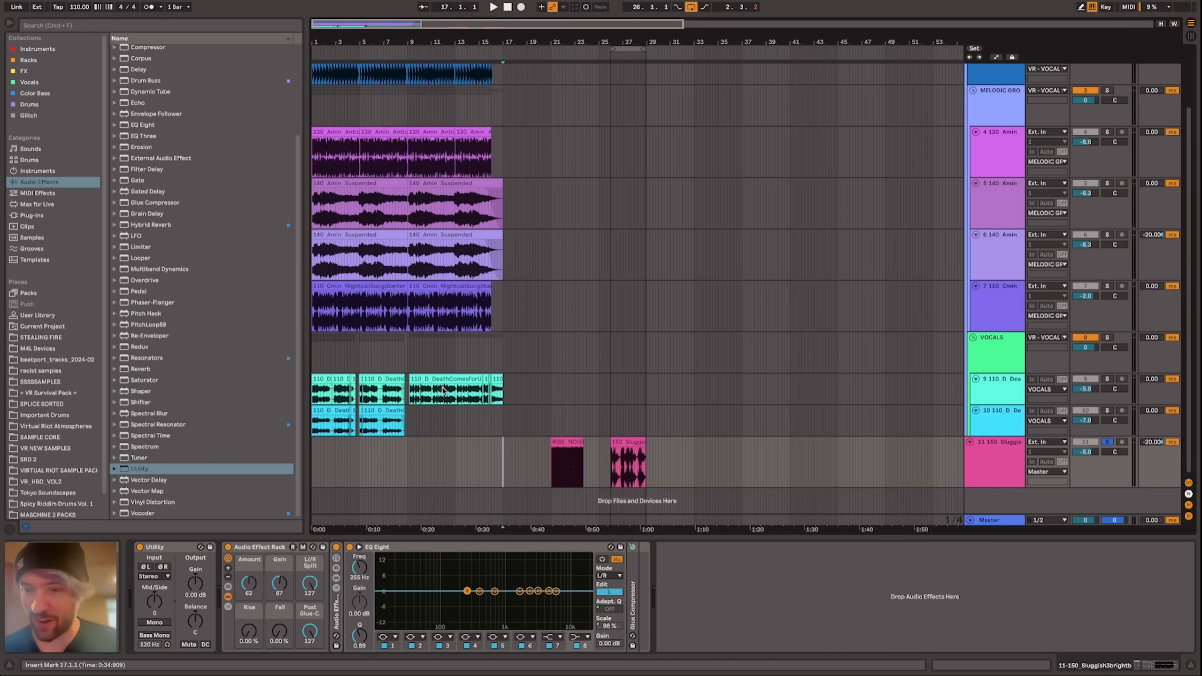
scroll(470, 408, up, 5)
scroll(470, 407, down, 5)
scroll(520, 118, up, 2)
scroll(417, 156, up, 3)
scroll(417, 156, down, 2)
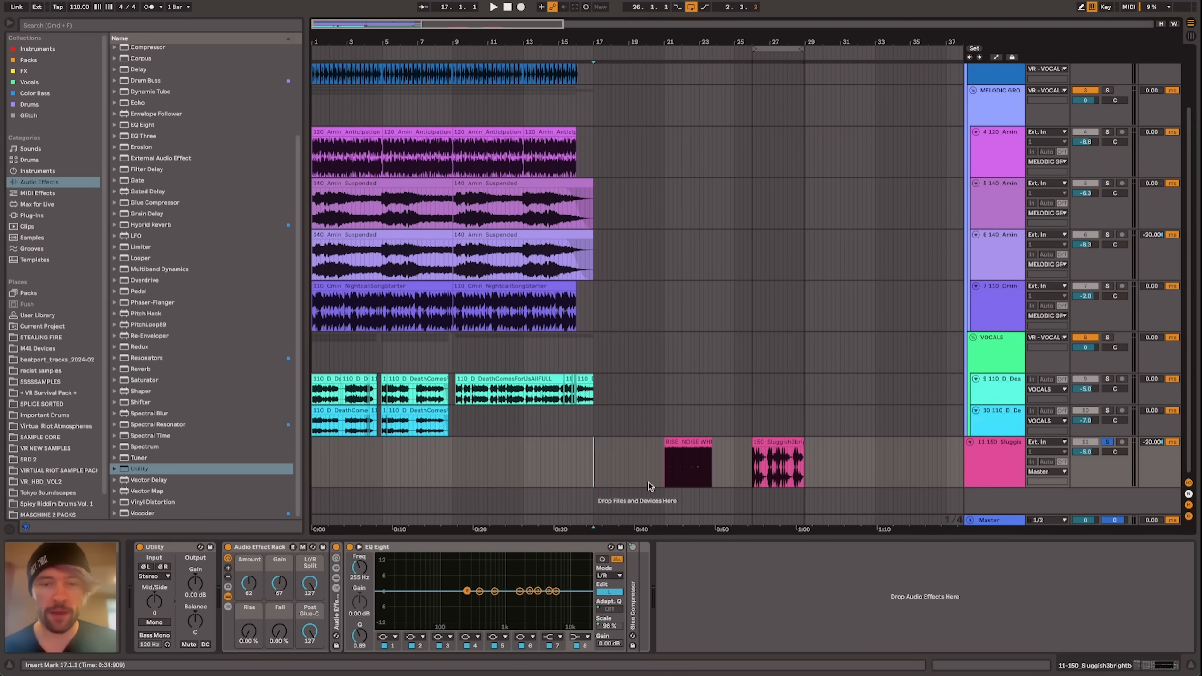